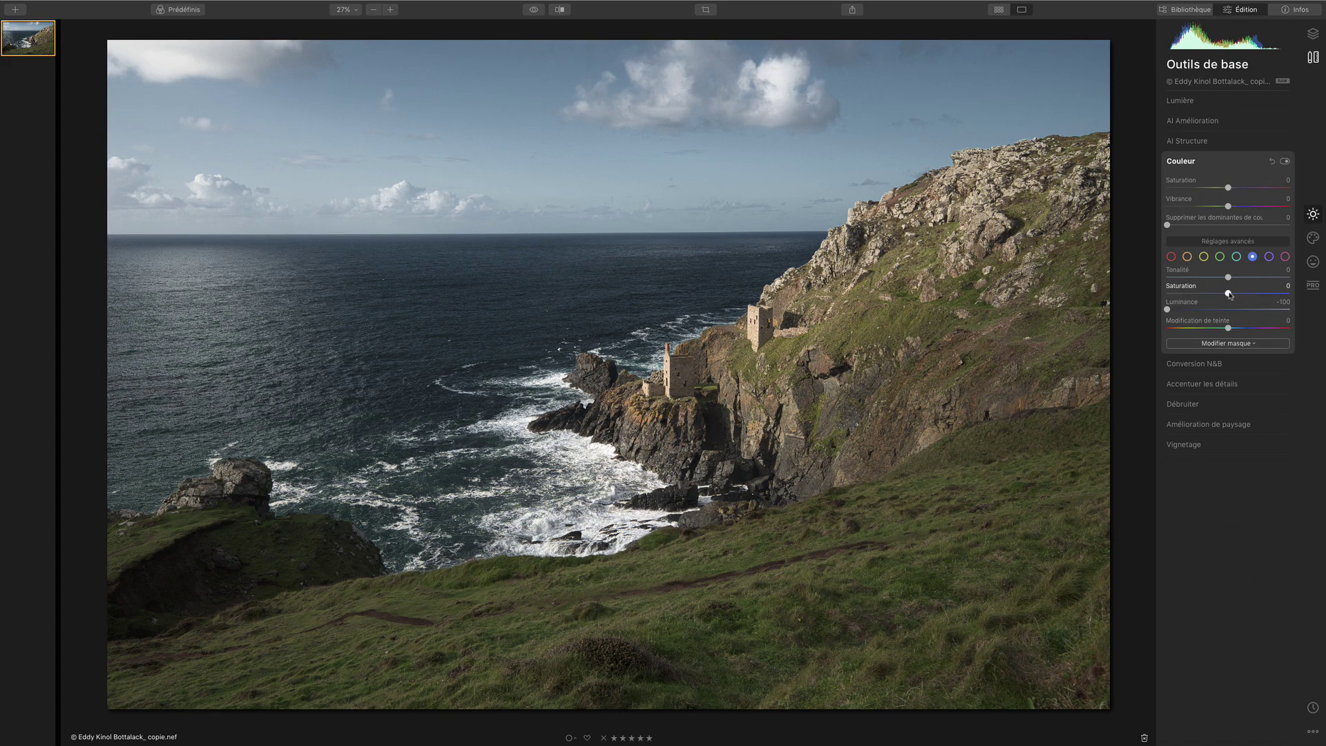
Set the saturation of the blue channel in Couleur to 100.
left_click_drag(1228, 294, 1317, 296)
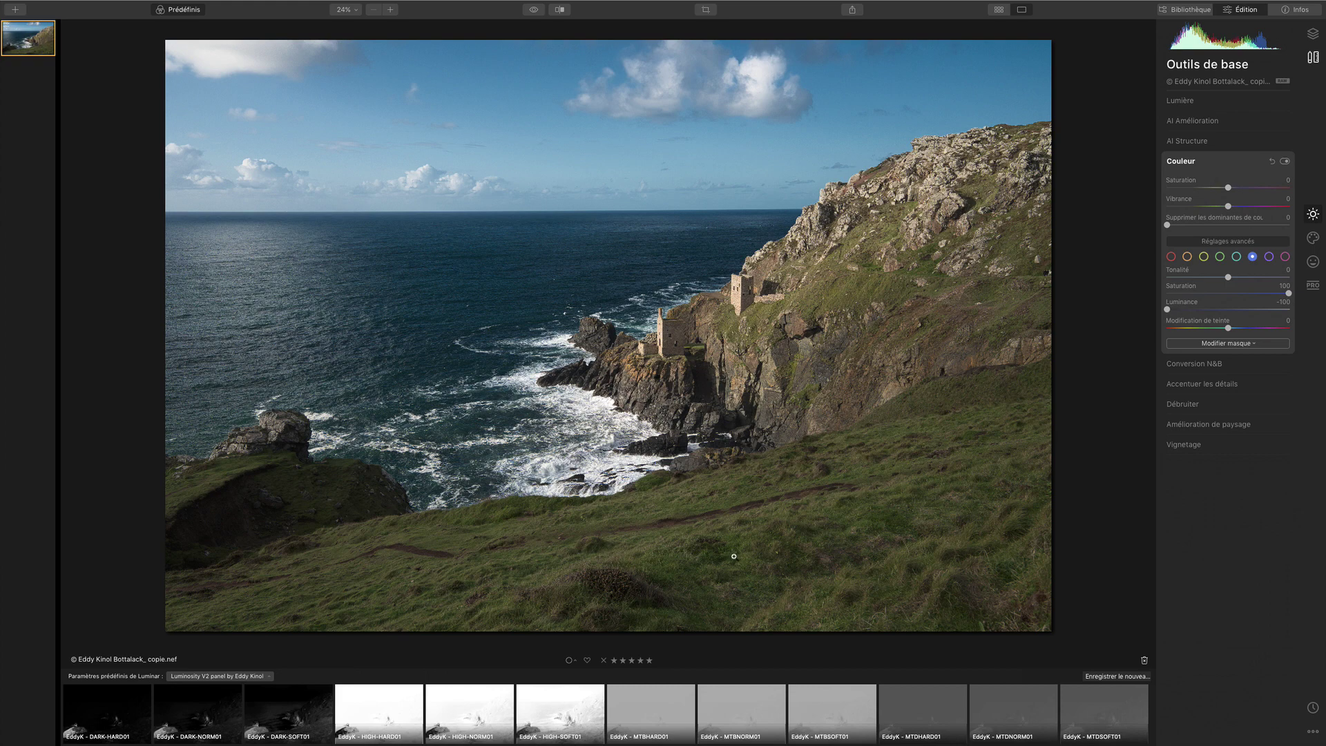
Add a new adjustment layer, apply the HIGH-HARD01 luminosity preset to it and set its Lumière exposure to -1.15.
left_click(1313, 33)
left_click(1286, 65)
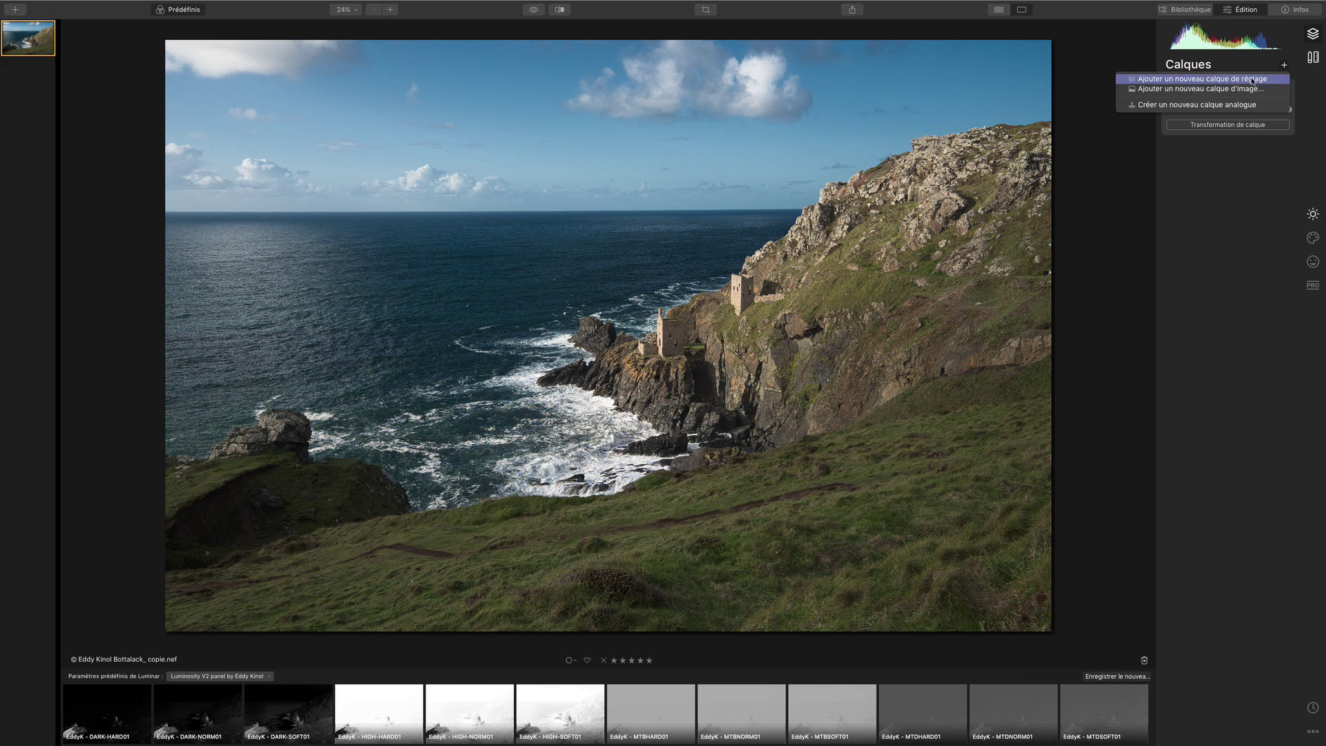
left_click(1202, 79)
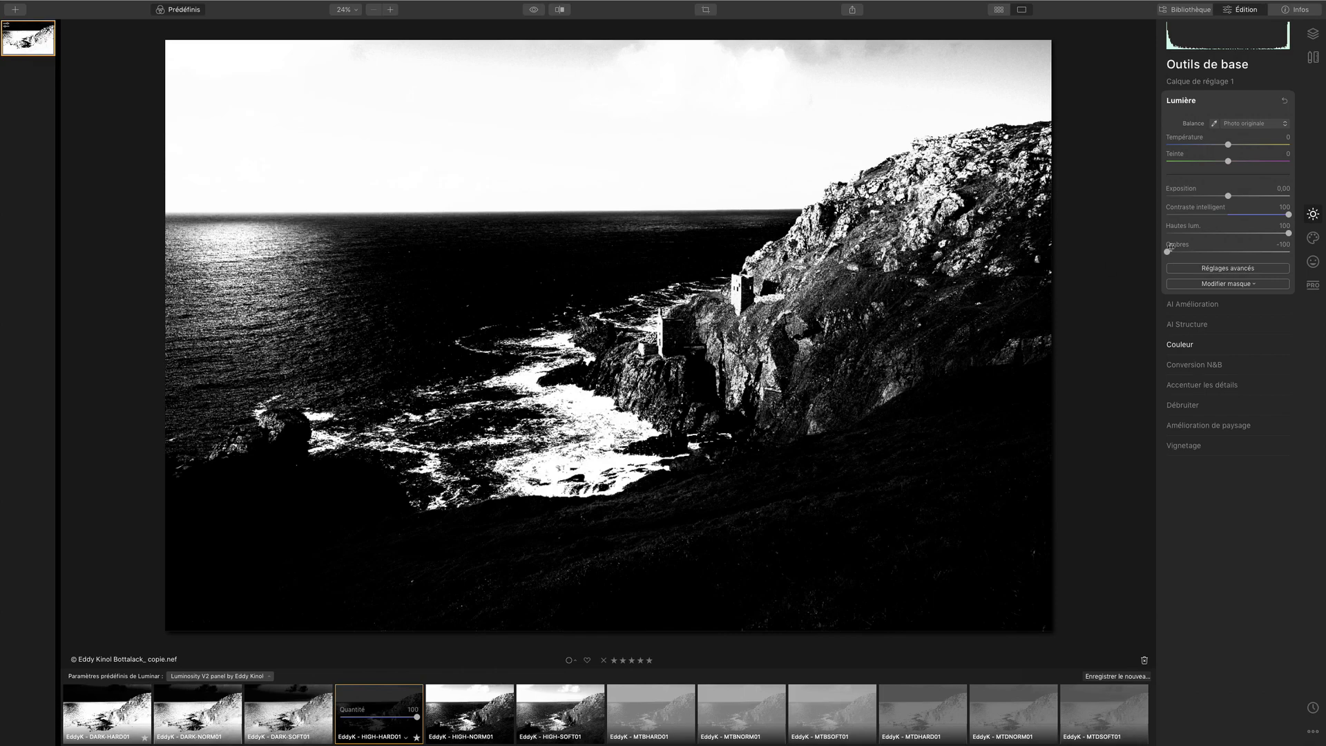
left_click_drag(1228, 195, 1214, 196)
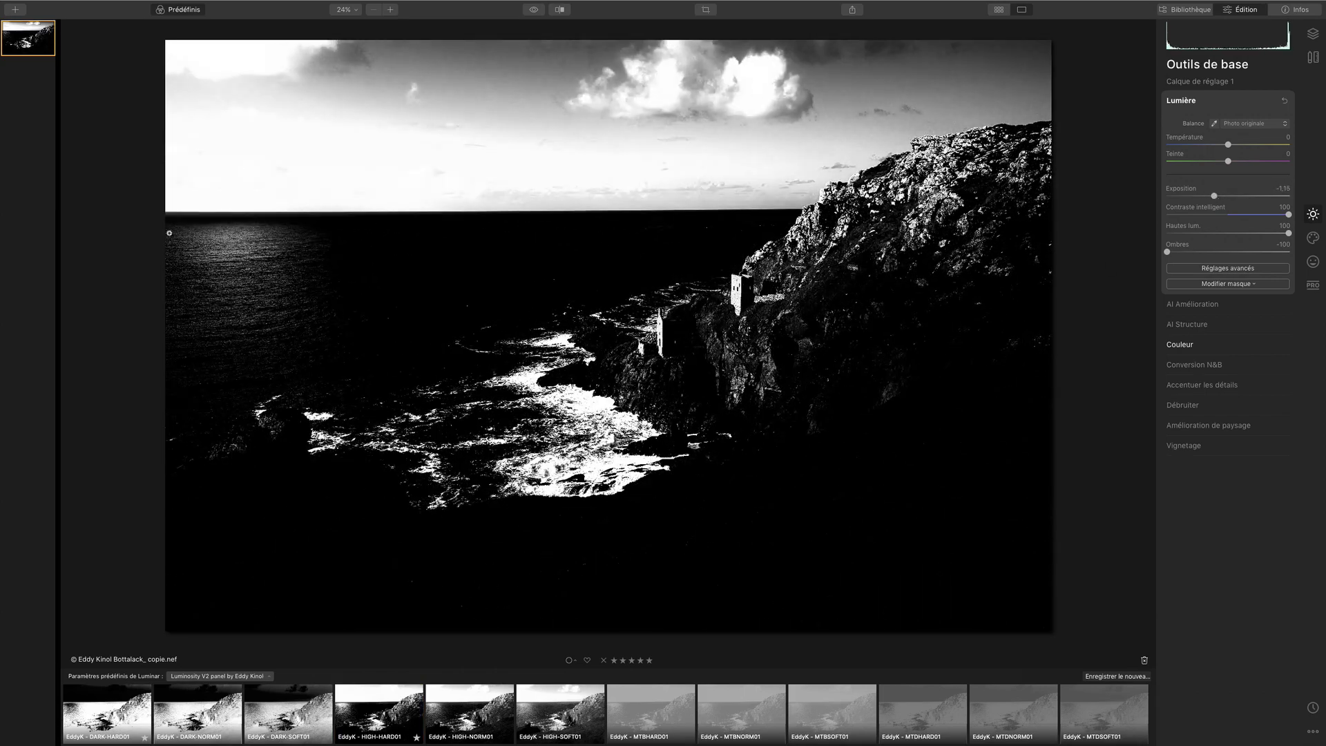
Create a luminosity mask on the adjustment layer's Lumière filter and copy that mask.
left_click(1246, 284)
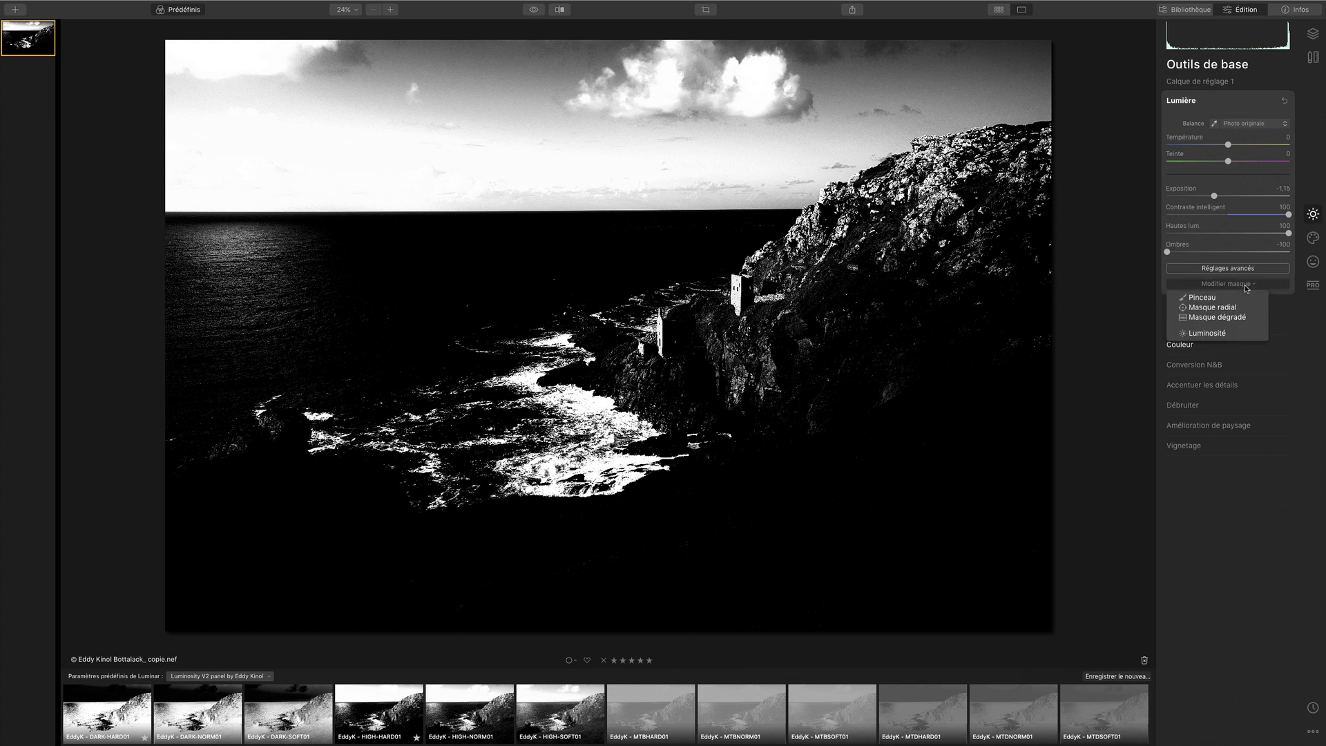
left_click(1222, 333)
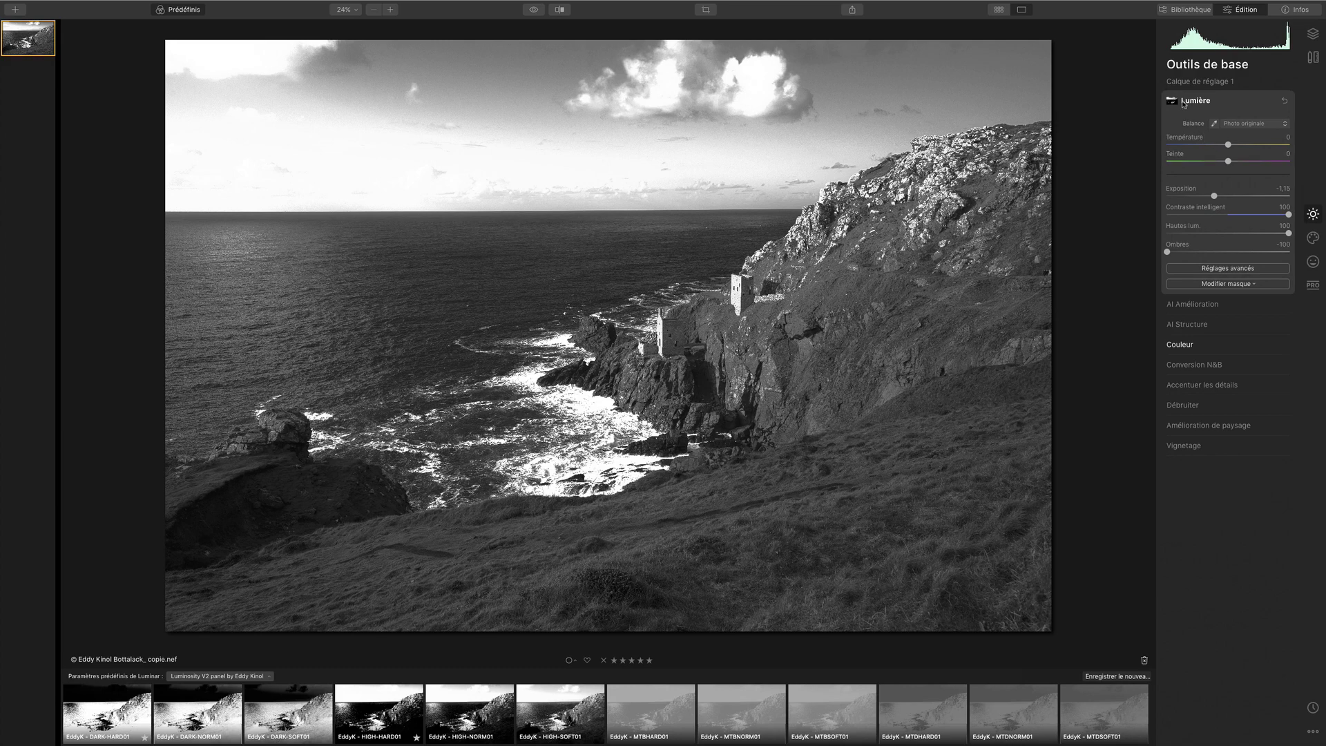
left_click(1183, 104)
left_click(1144, 152)
Delete the adjustment layer Calque de réglage 1.
left_click(1313, 34)
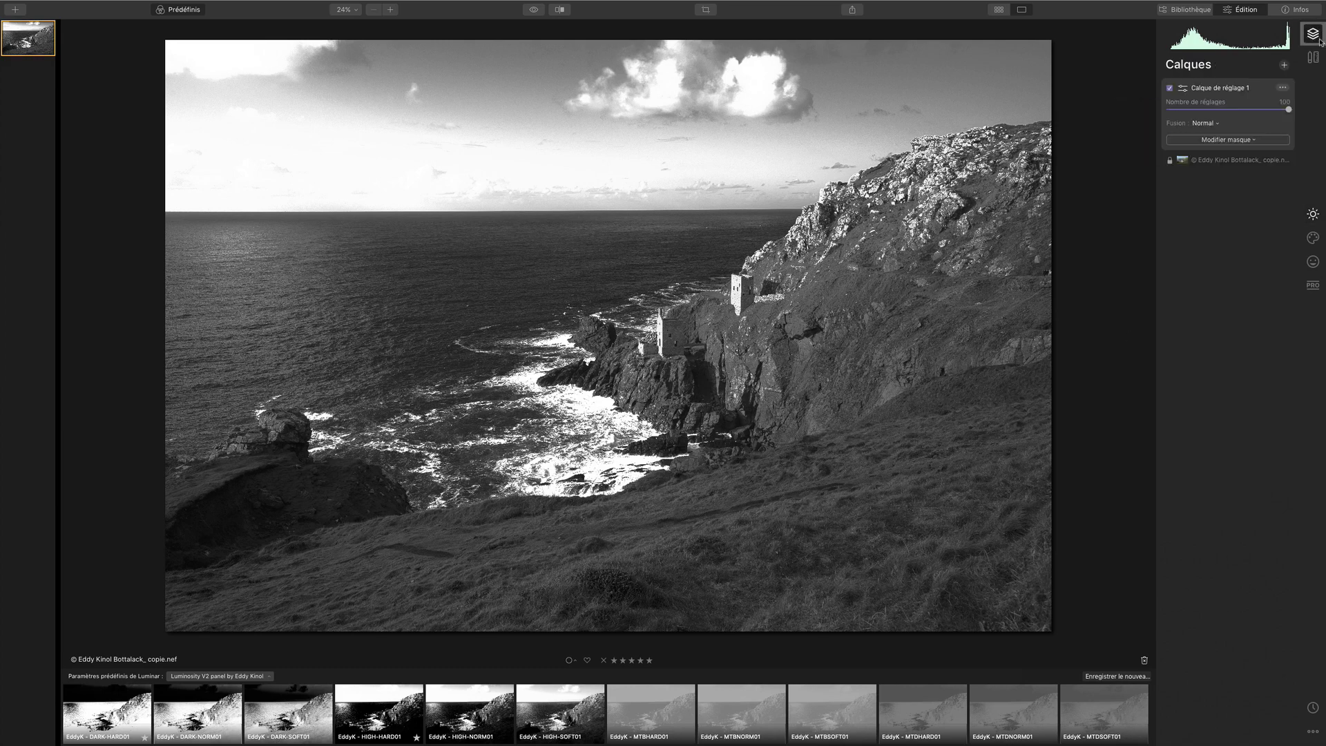
left_click(1283, 87)
left_click(1206, 118)
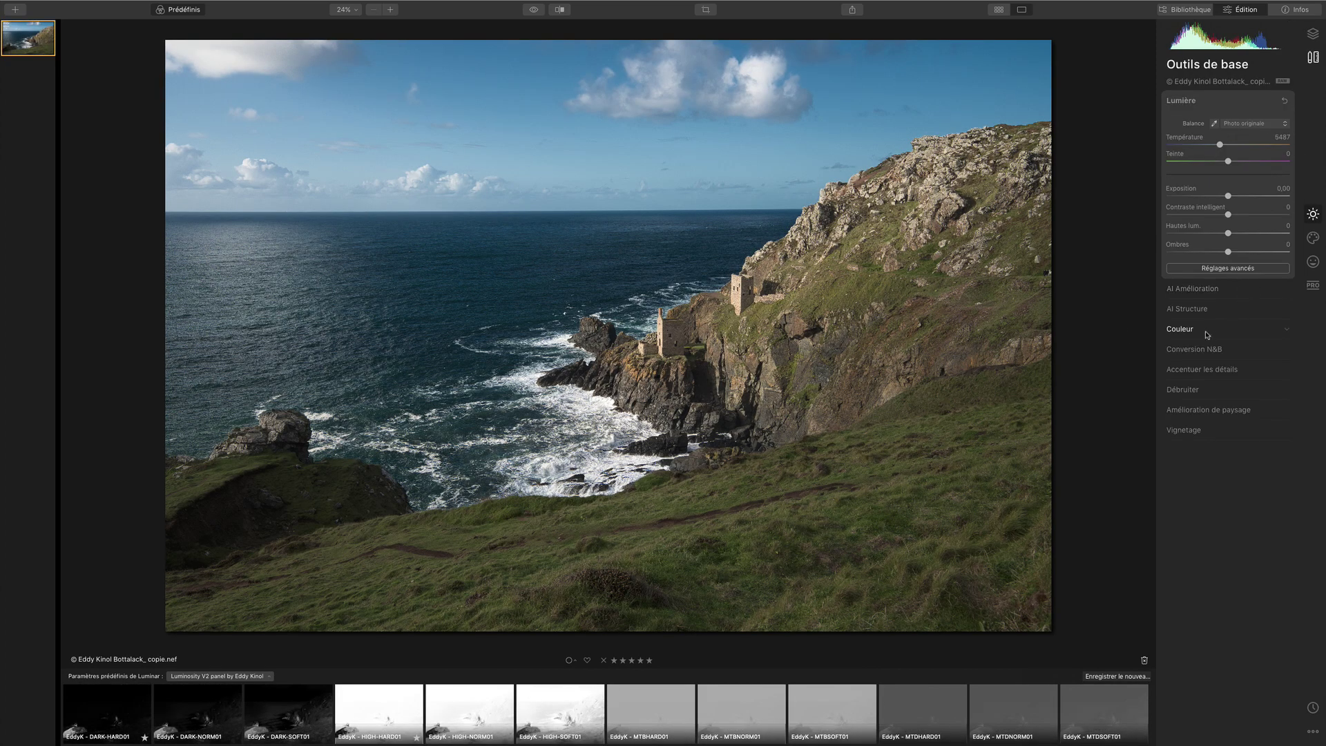
Start a brush mask on the photo's Couleur filter and paste the copied luminosity mask into it.
left_click(1207, 333)
left_click(1209, 343)
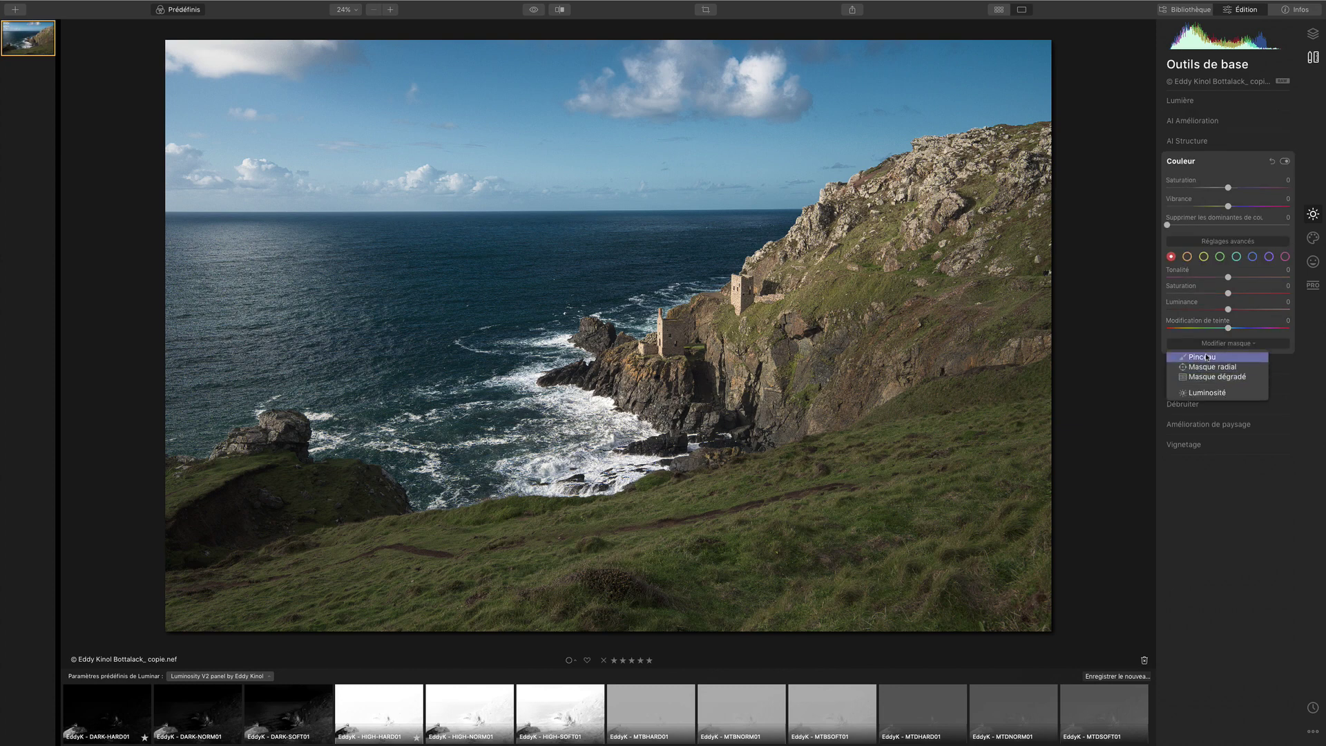
left_click(1207, 356)
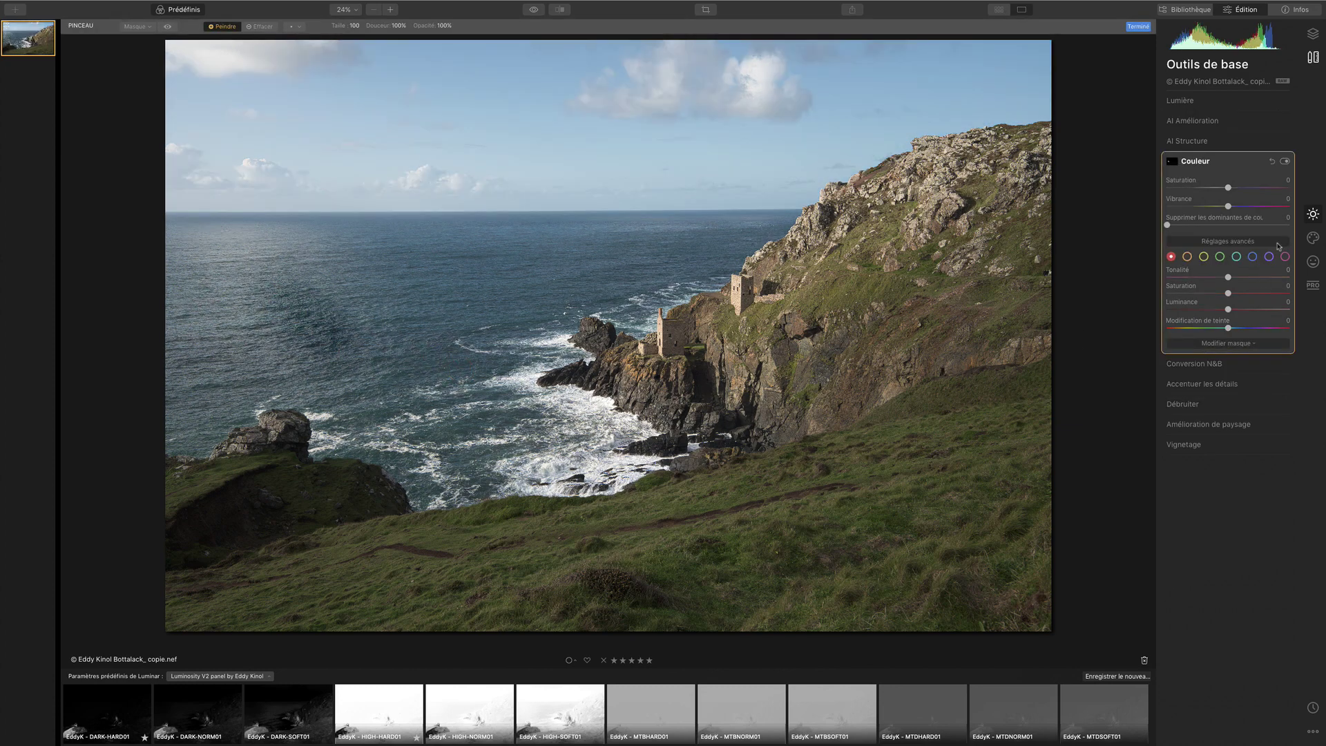
left_click(1172, 166)
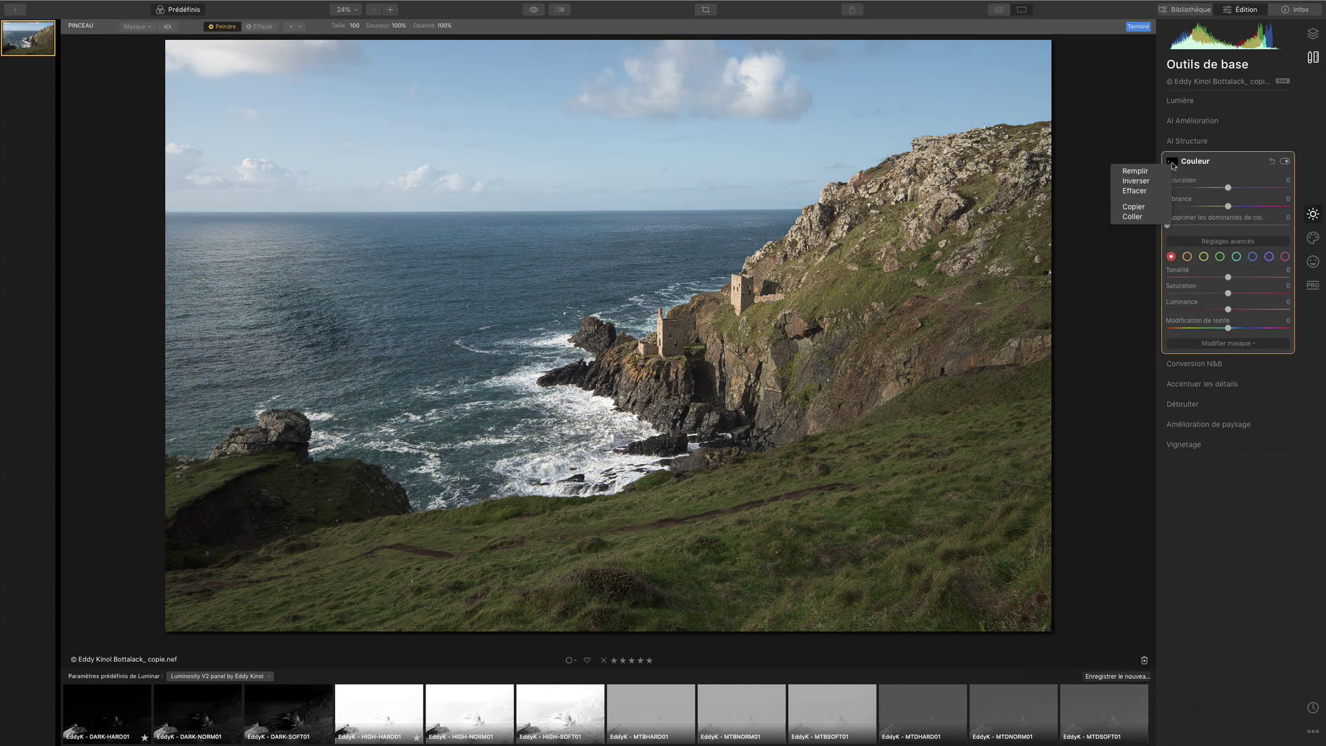
left_click(1148, 219)
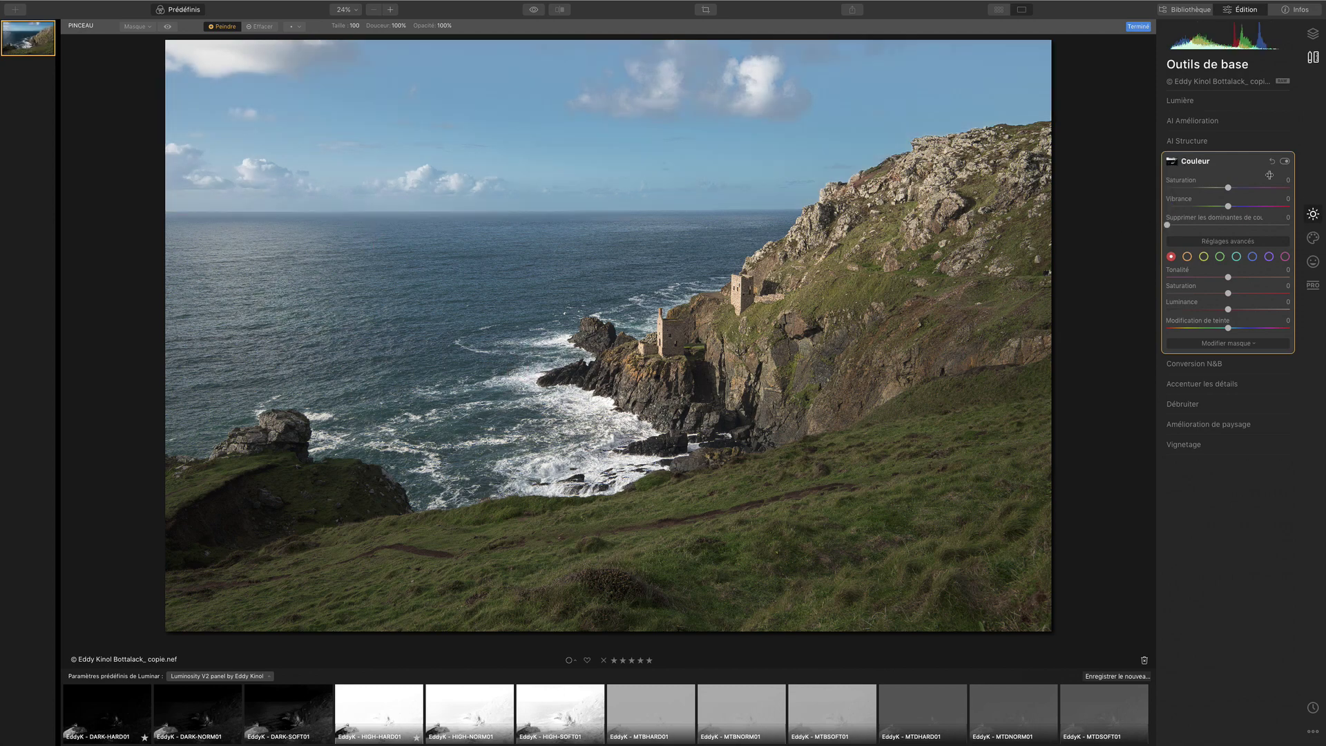
Show the Couleur mask overlay and erase the mask over the sky, cliff, rocks and towers, keeping the white sea foam.
left_click(1228, 344)
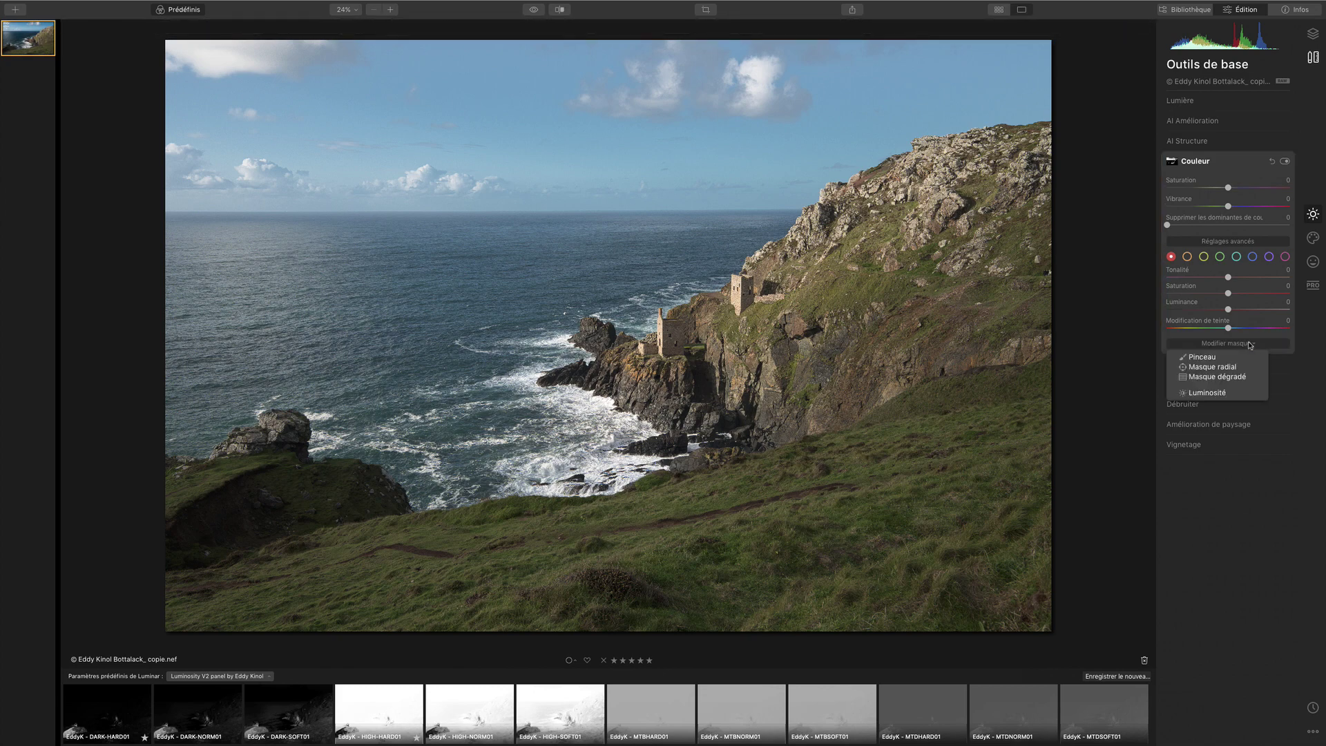
left_click(1226, 358)
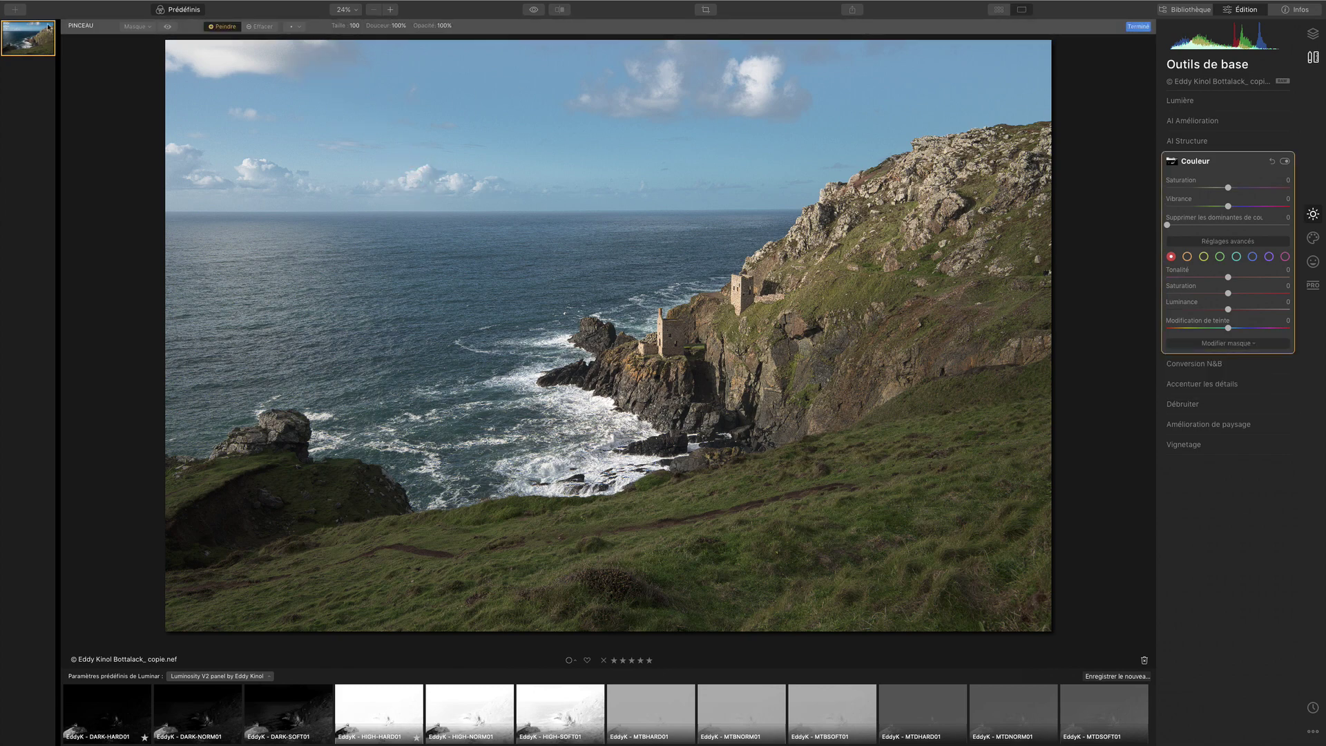
left_click(167, 28)
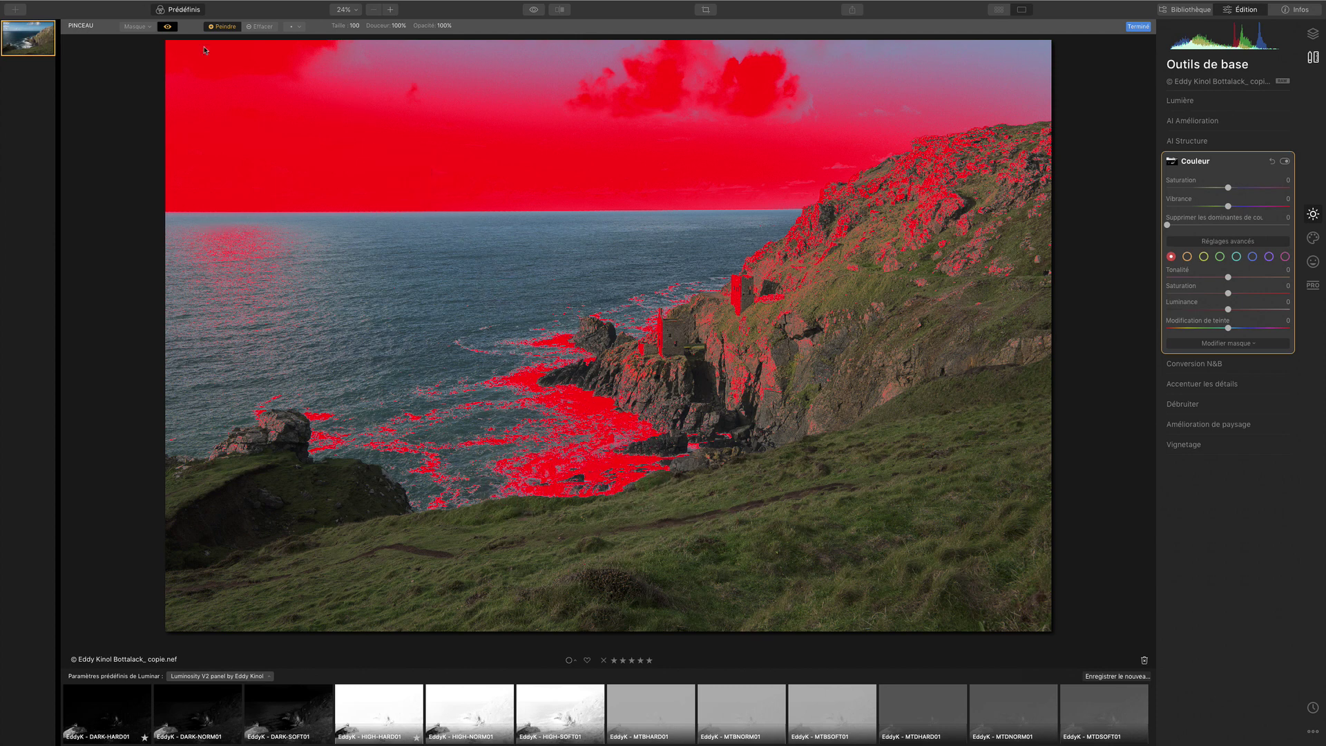
left_click(260, 27)
mouse_move(371, 133)
left_mouse_down()
mouse_move(642, 152)
mouse_move(761, 340)
mouse_move(581, 472)
mouse_move(722, 382)
left_mouse_up()
key("ctrl+alt+0")
left_click_drag(1043, 366, 891, 483)
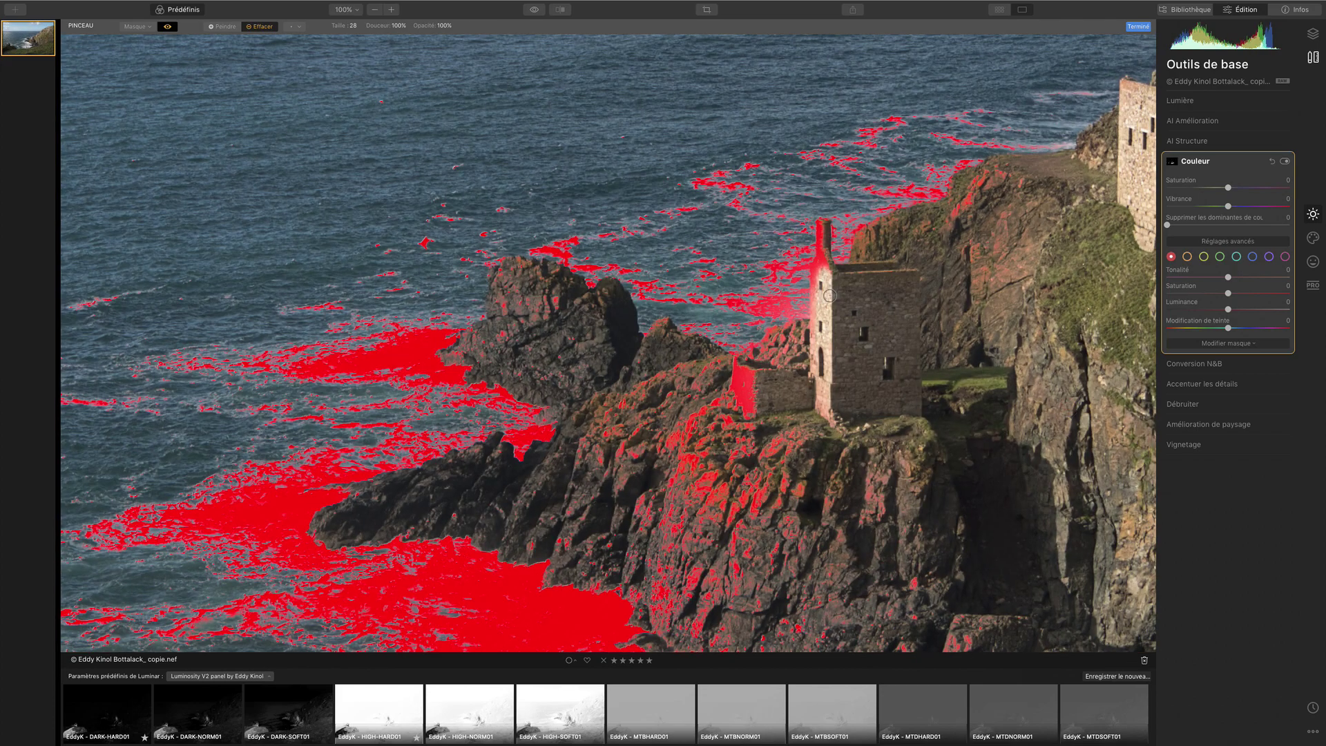
key("ctrl+0")
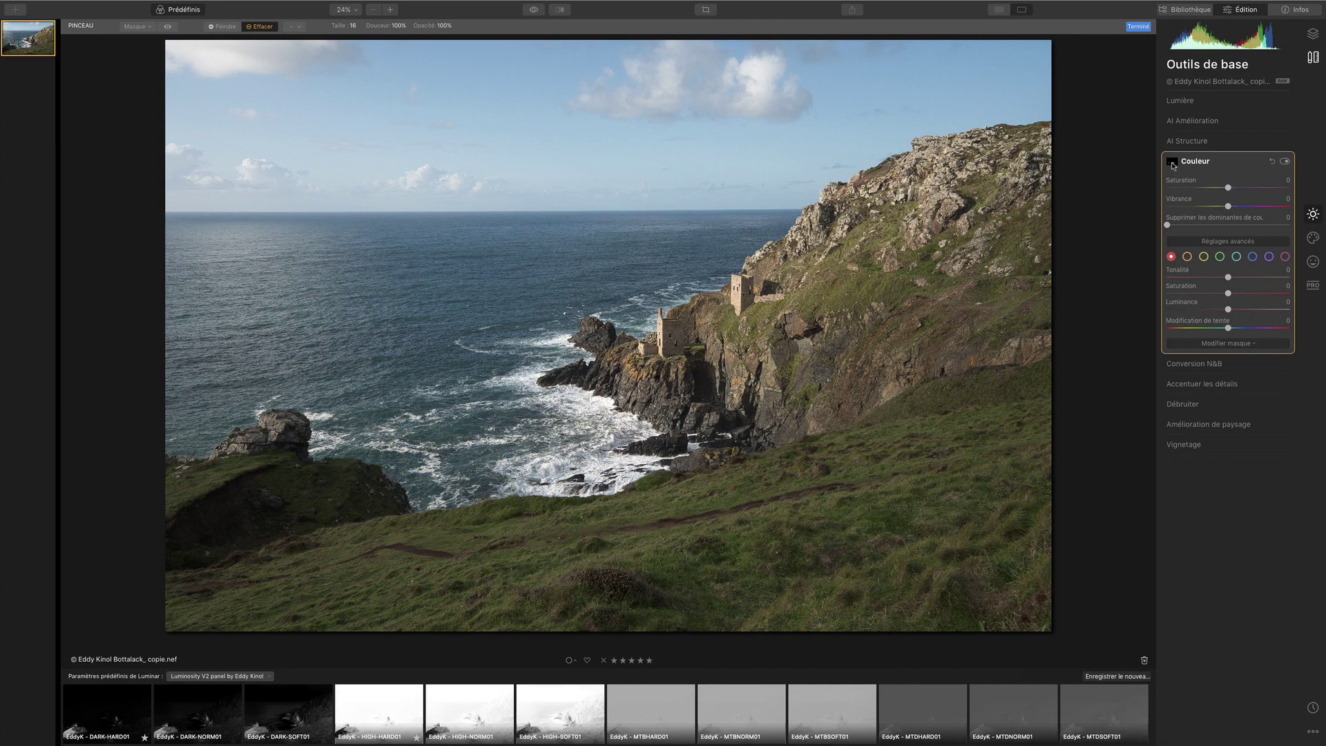
Copy the cleaned Couleur mask and paste it into a brush mask on AI Structure.
left_click(1172, 163)
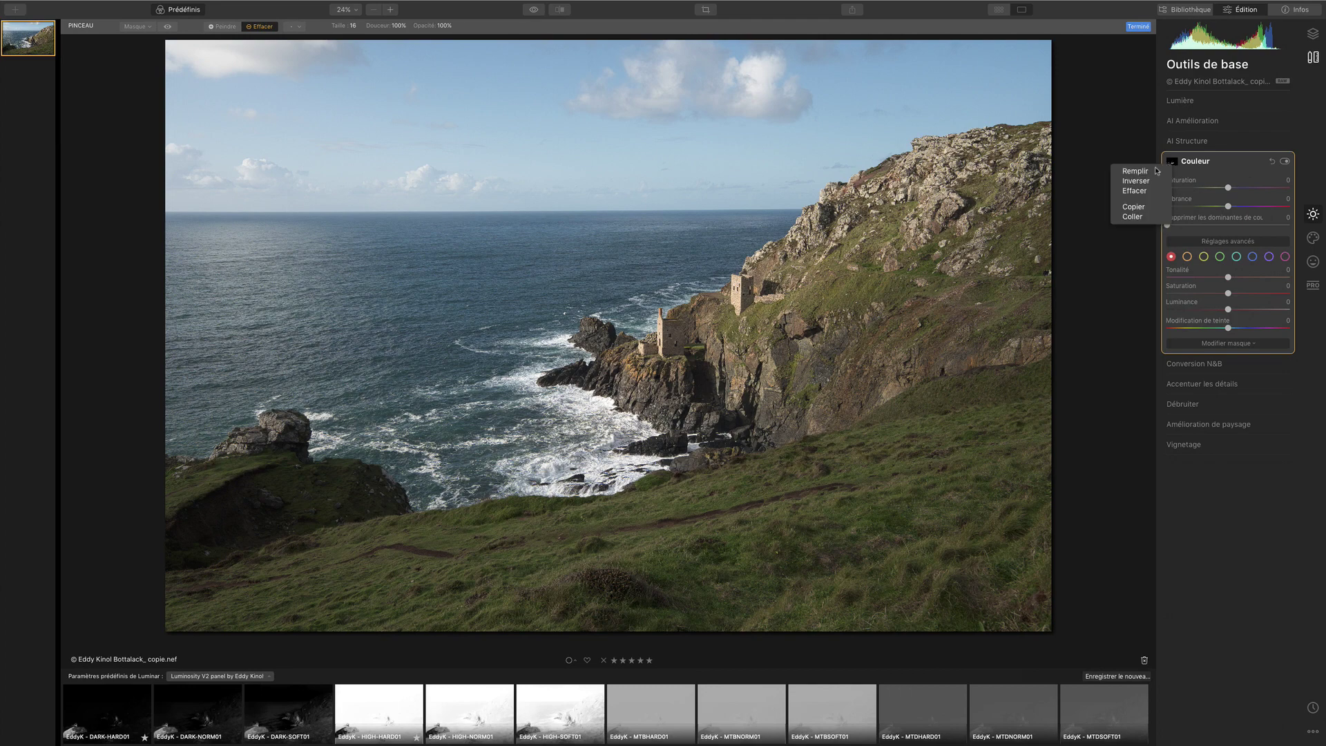
left_click(1143, 207)
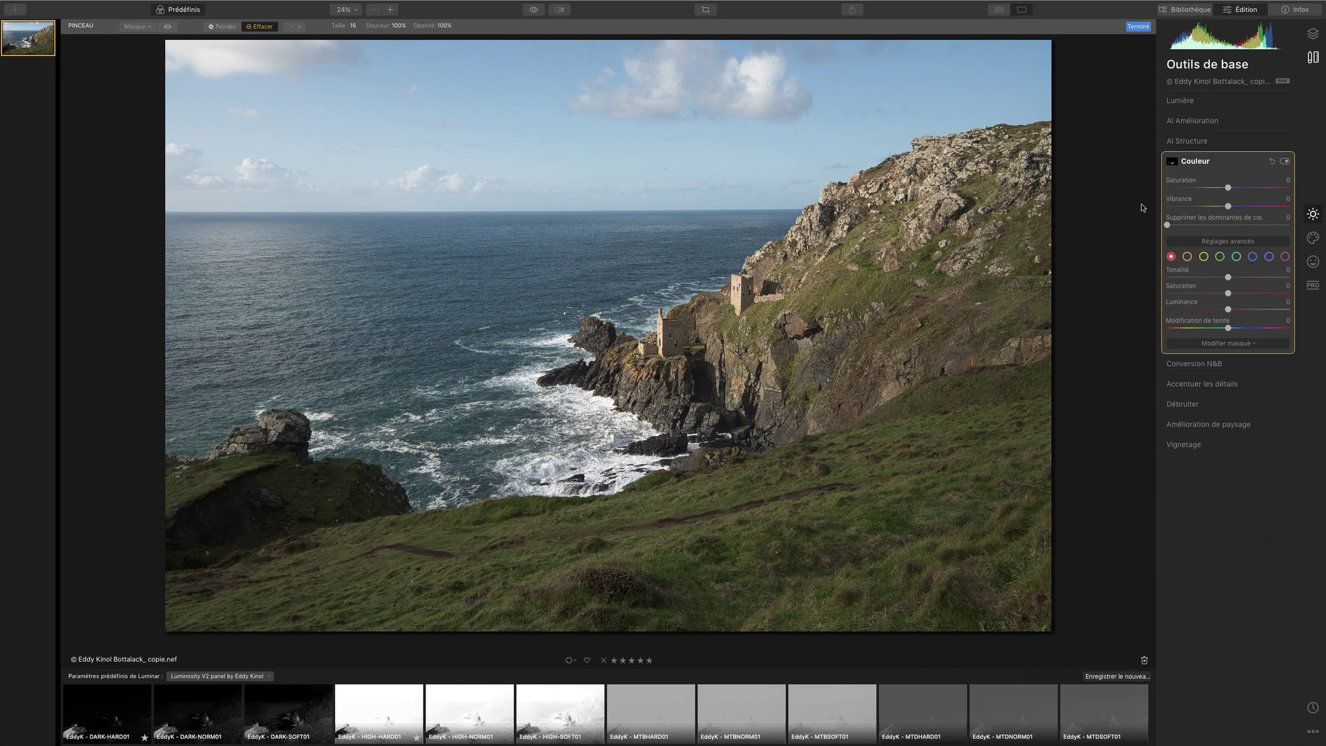
left_click(1230, 138)
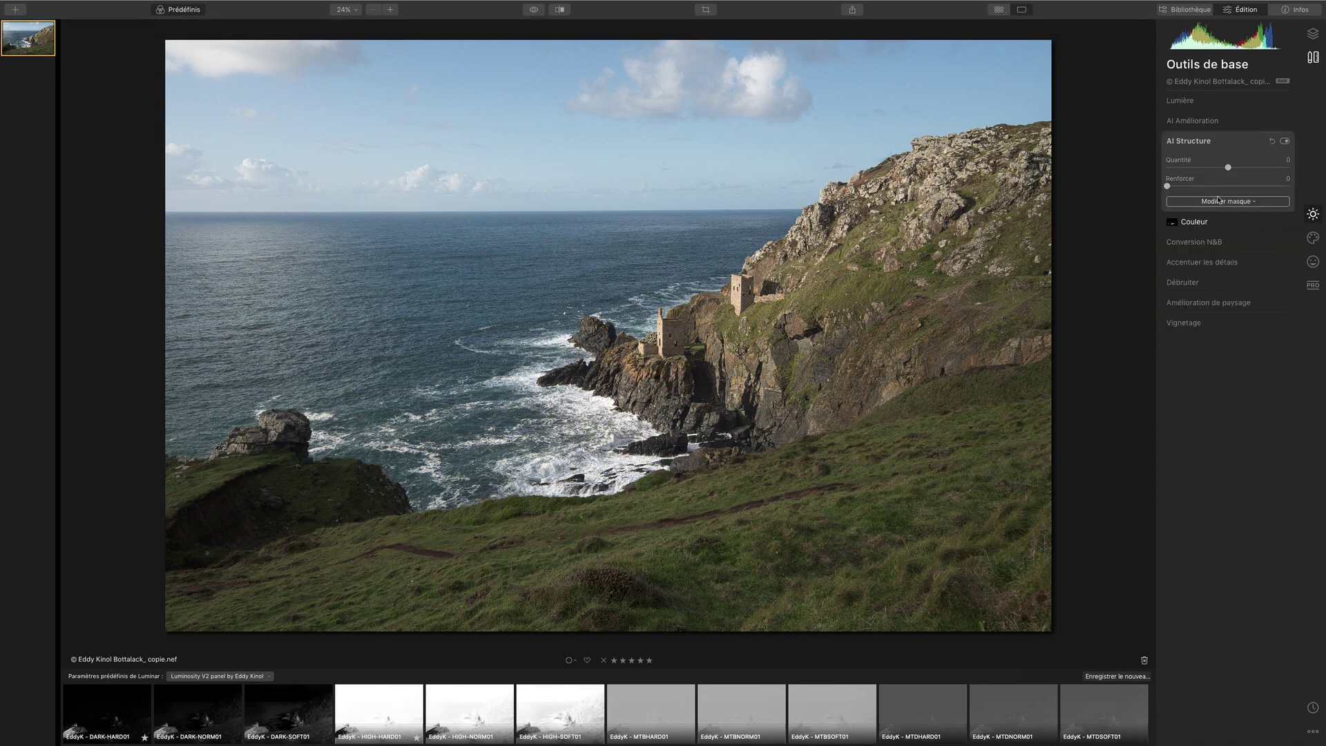
left_click(1219, 202)
left_click(1205, 215)
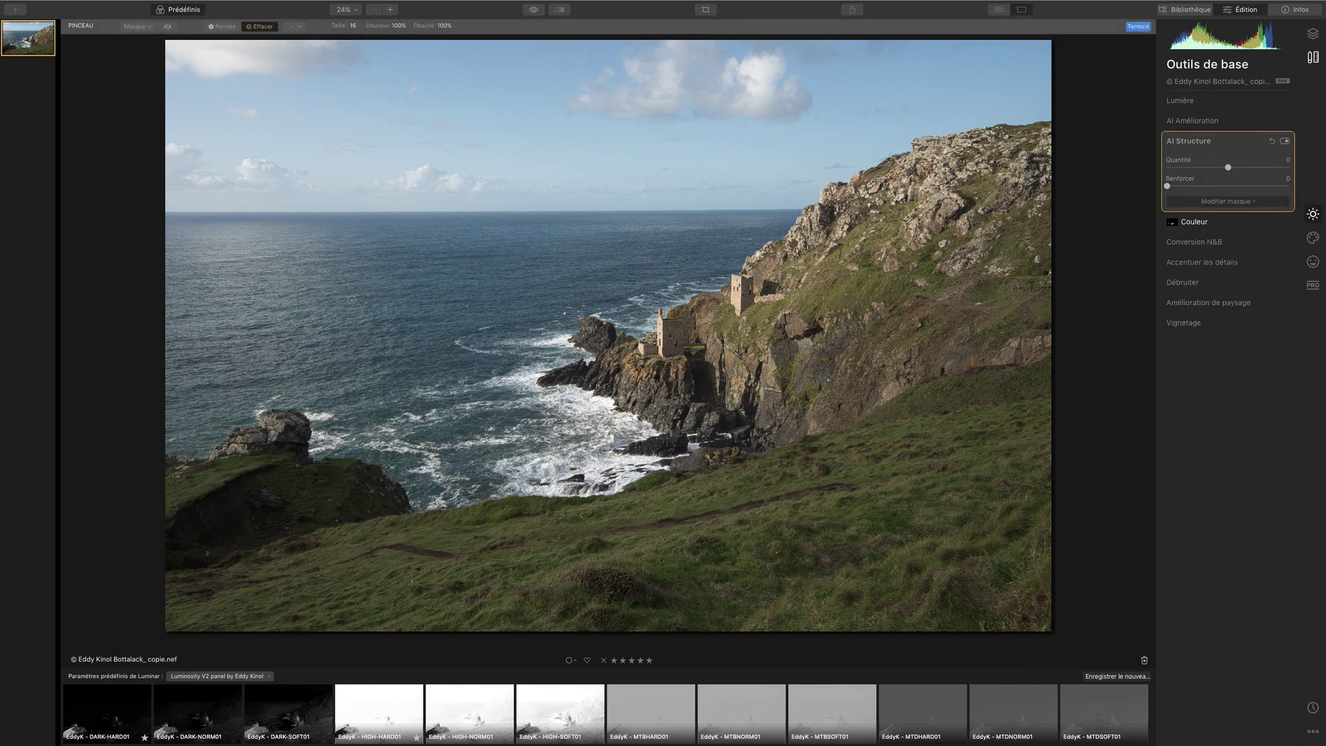
left_click(1173, 142)
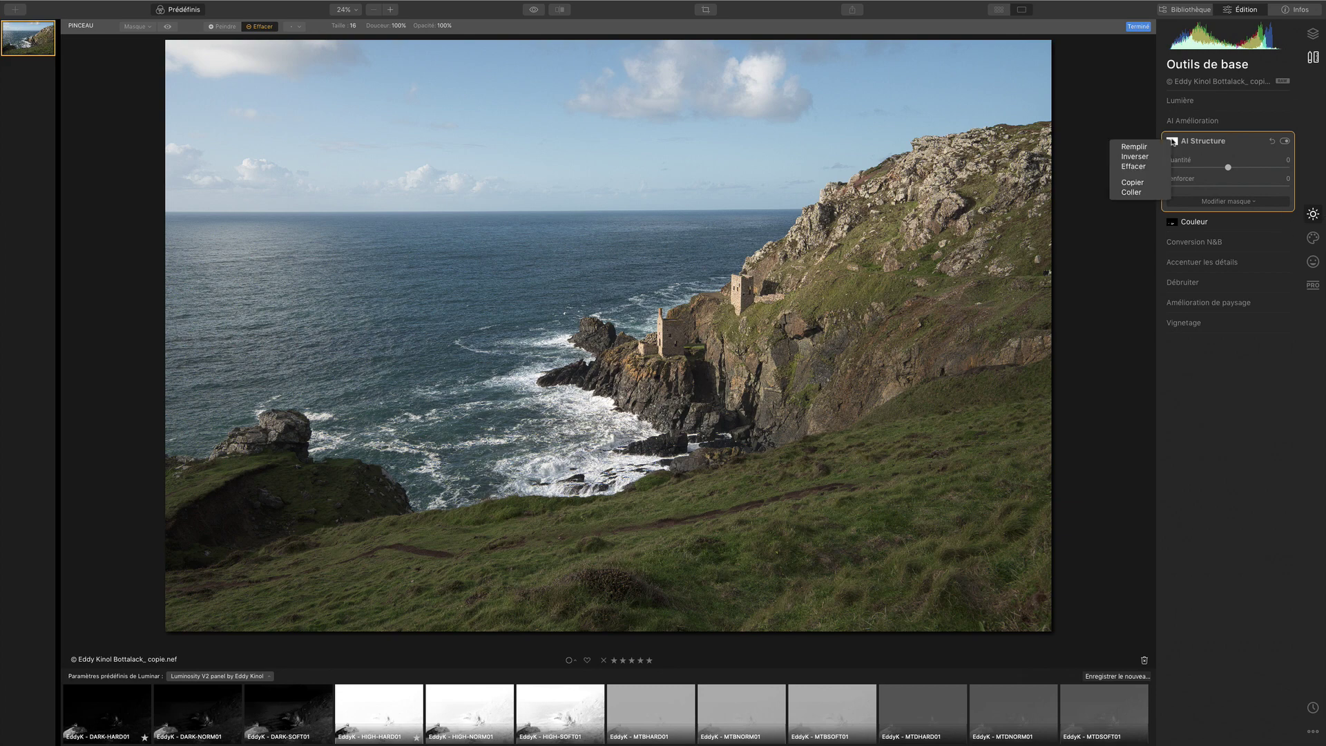
left_click(1144, 192)
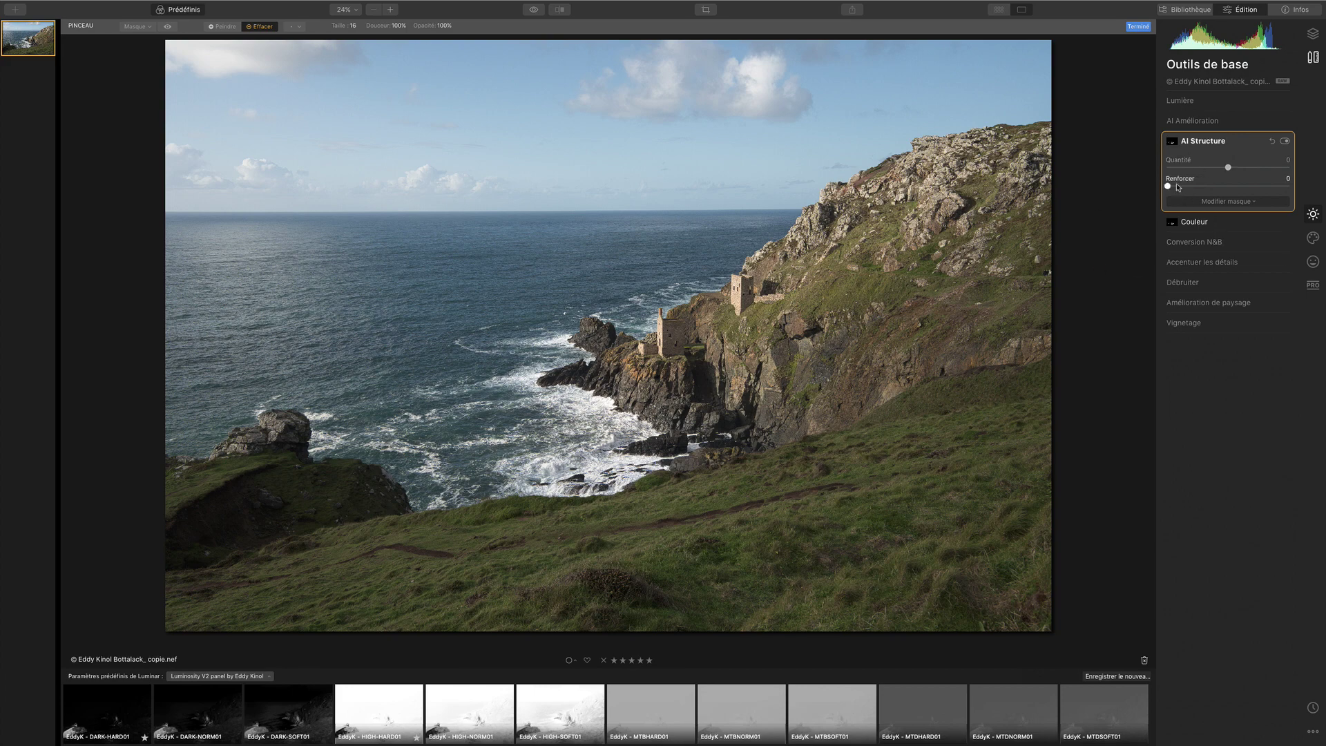
Set AI Structure's Renforcer to 100 and Quantité to -100.
left_click_drag(1178, 187, 1302, 186)
left_click_drag(1200, 167, 1153, 168)
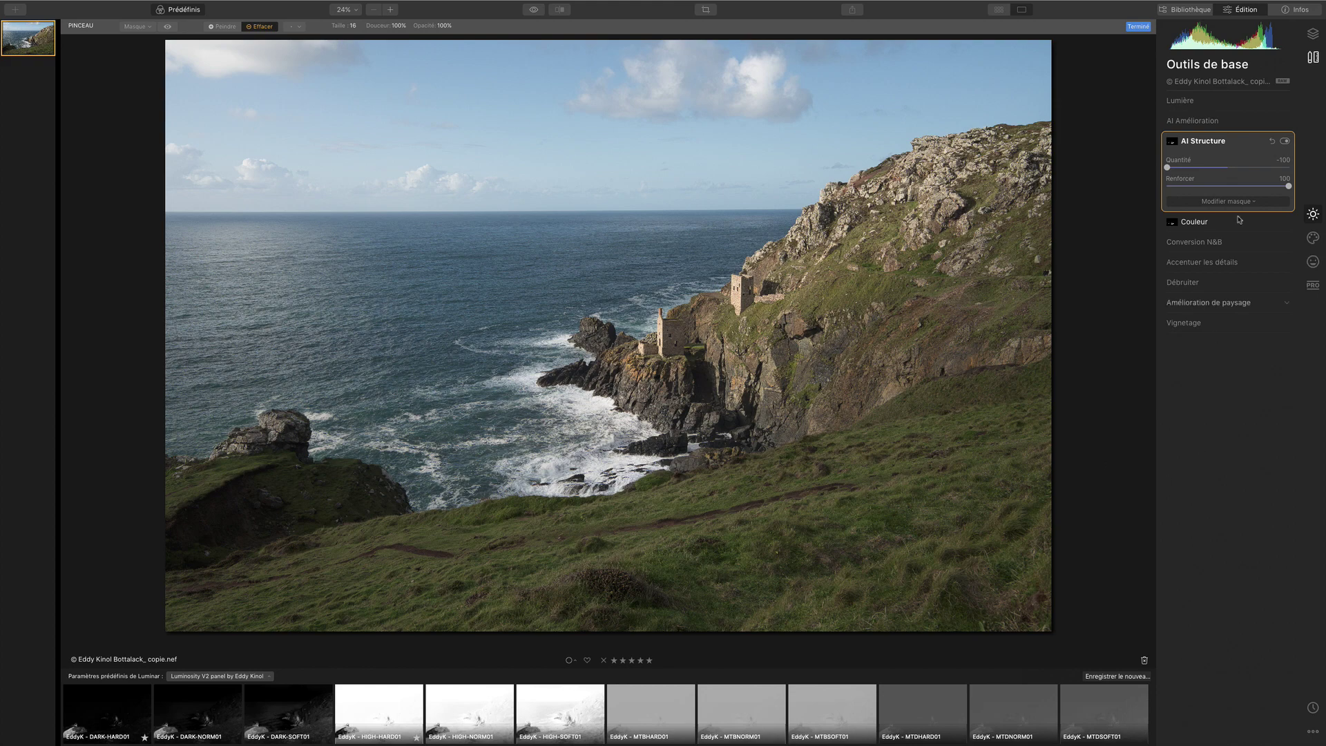
Copy the AI Structure mask and paste it into a brush mask on the creative Mystique filter.
left_click(1172, 142)
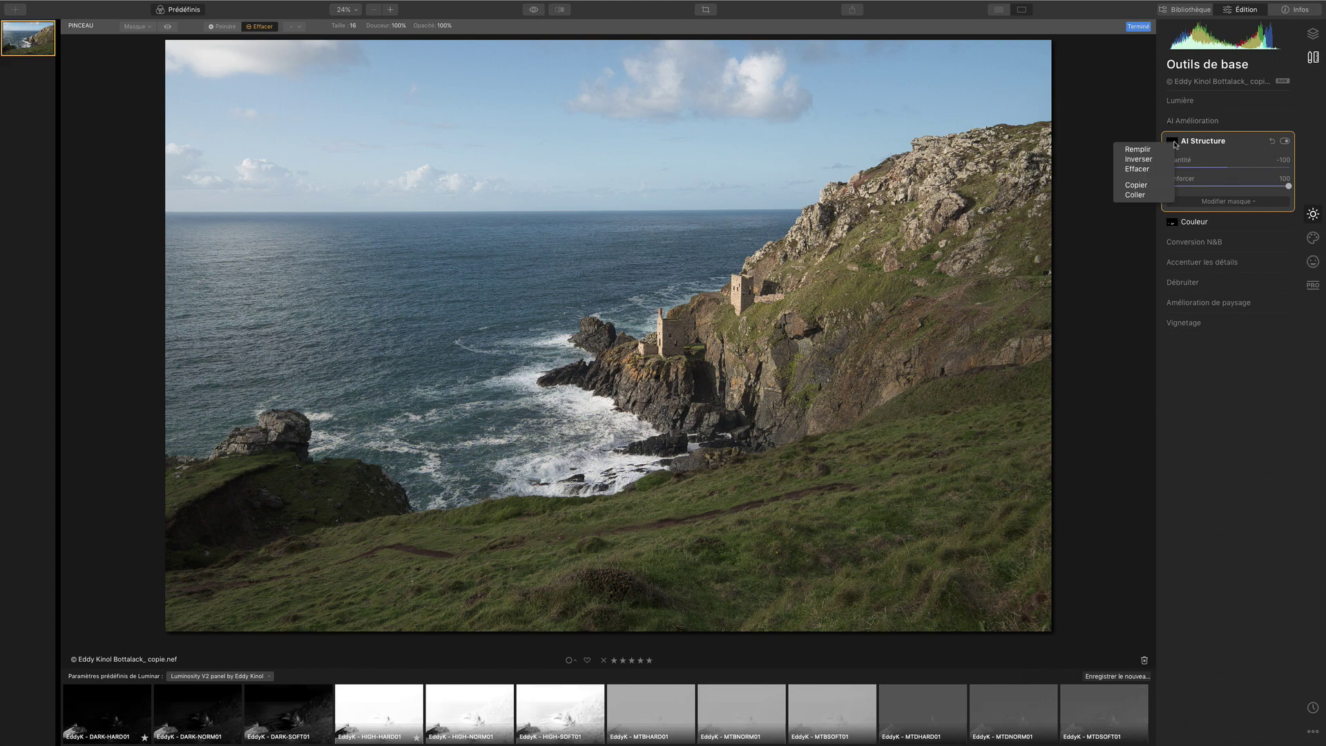
left_click(1146, 185)
left_click(1313, 238)
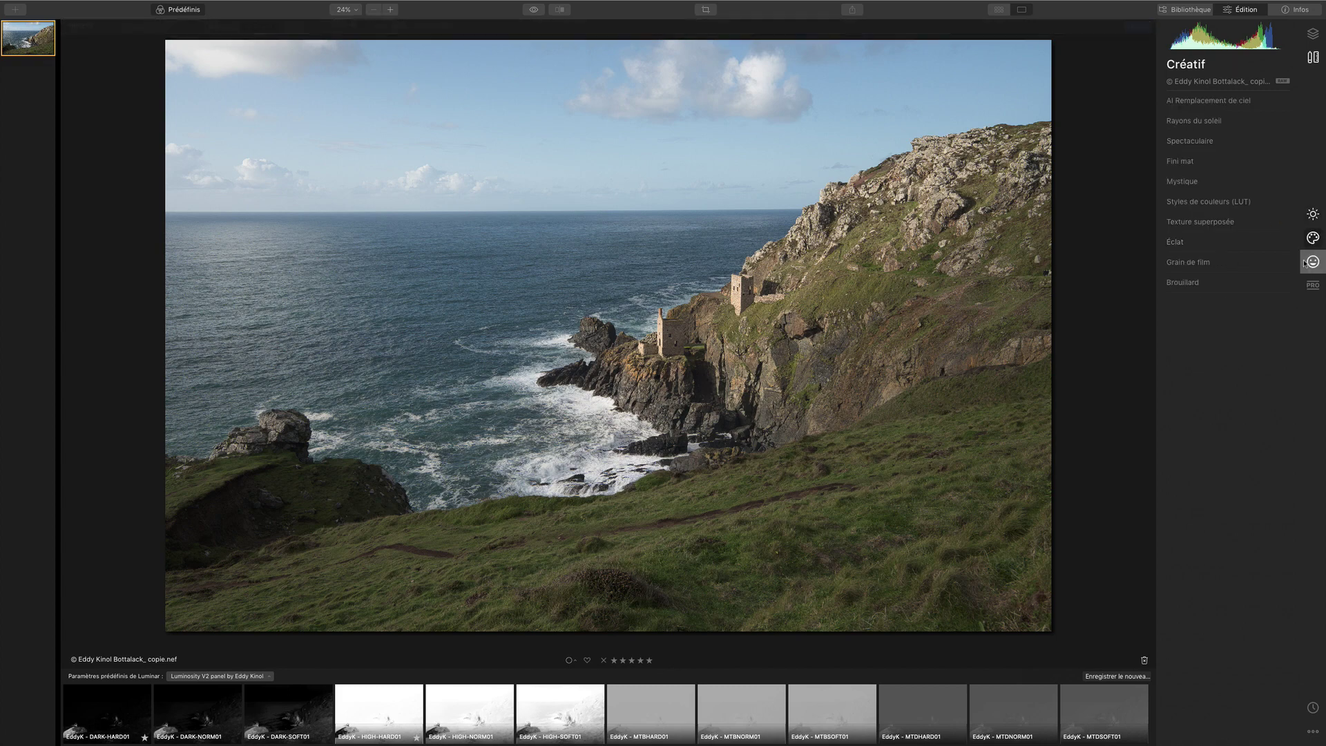
left_click(1181, 182)
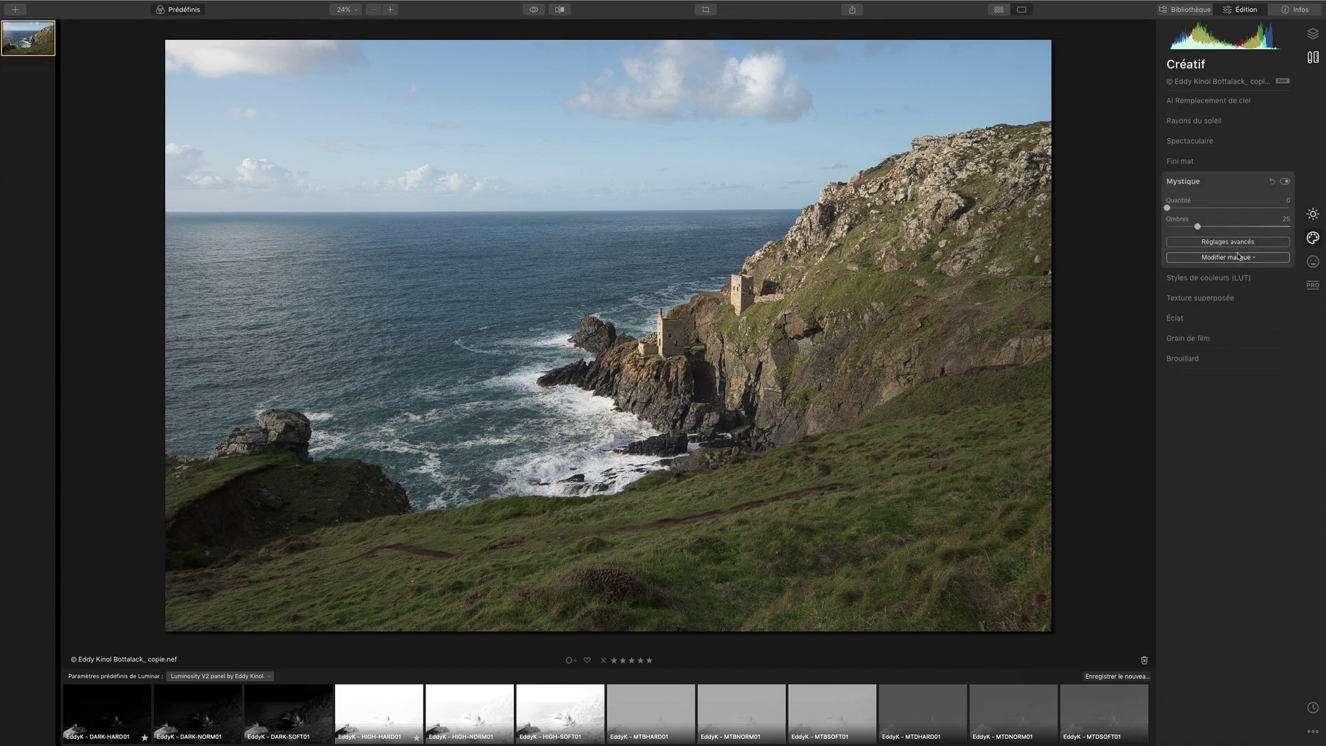
left_click(1240, 257)
left_click(1225, 271)
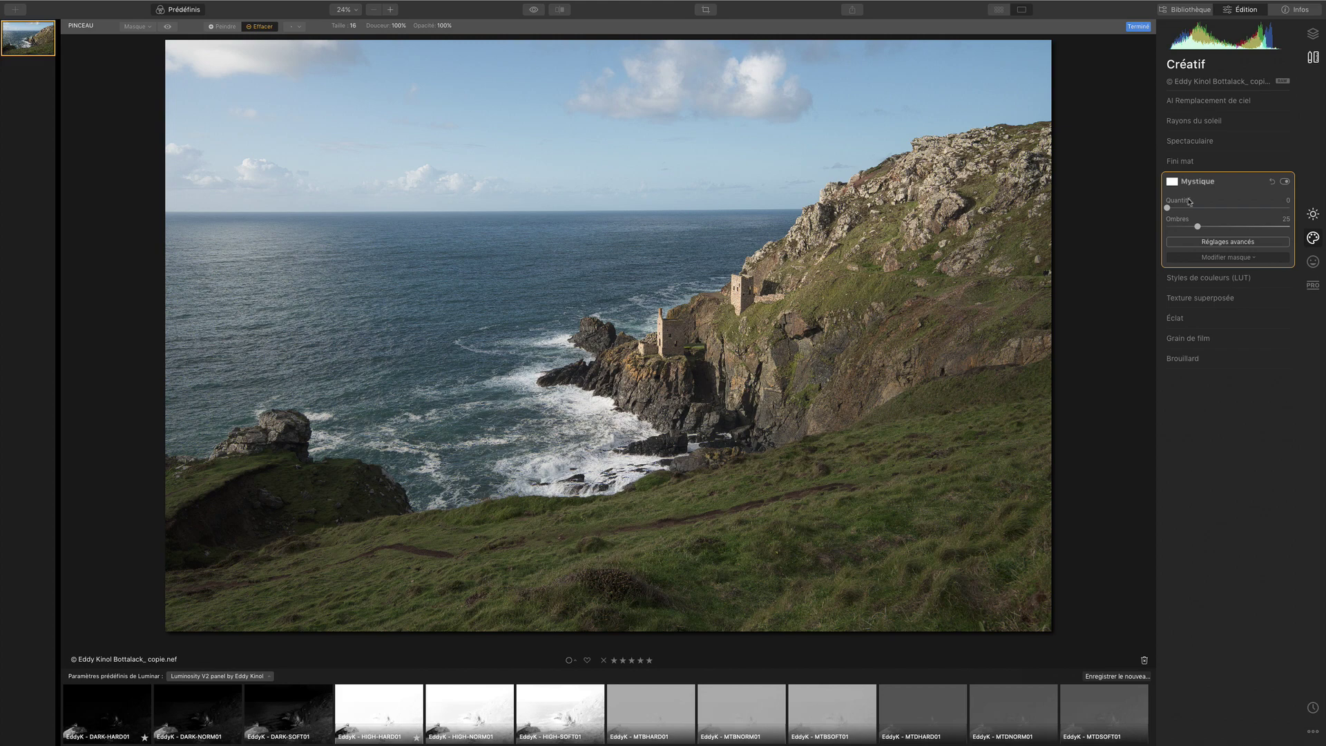
left_click(1177, 189)
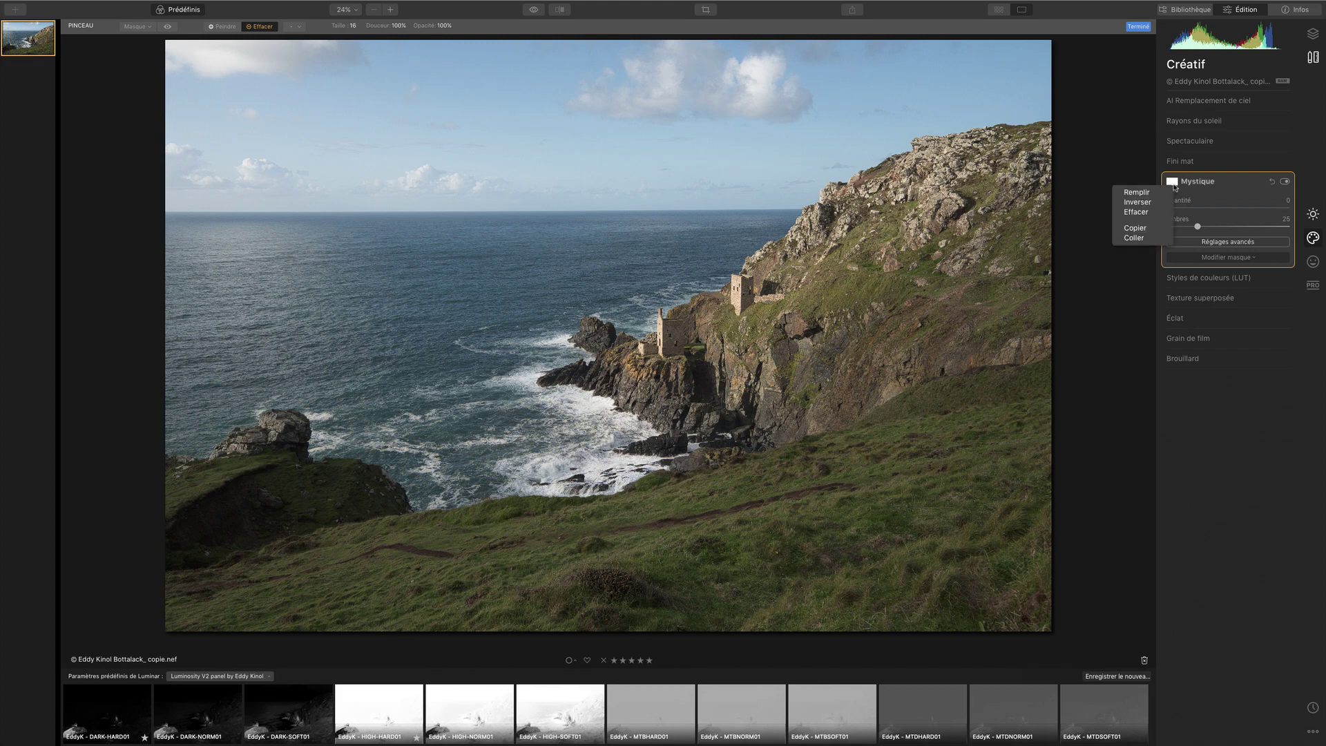
left_click(1141, 238)
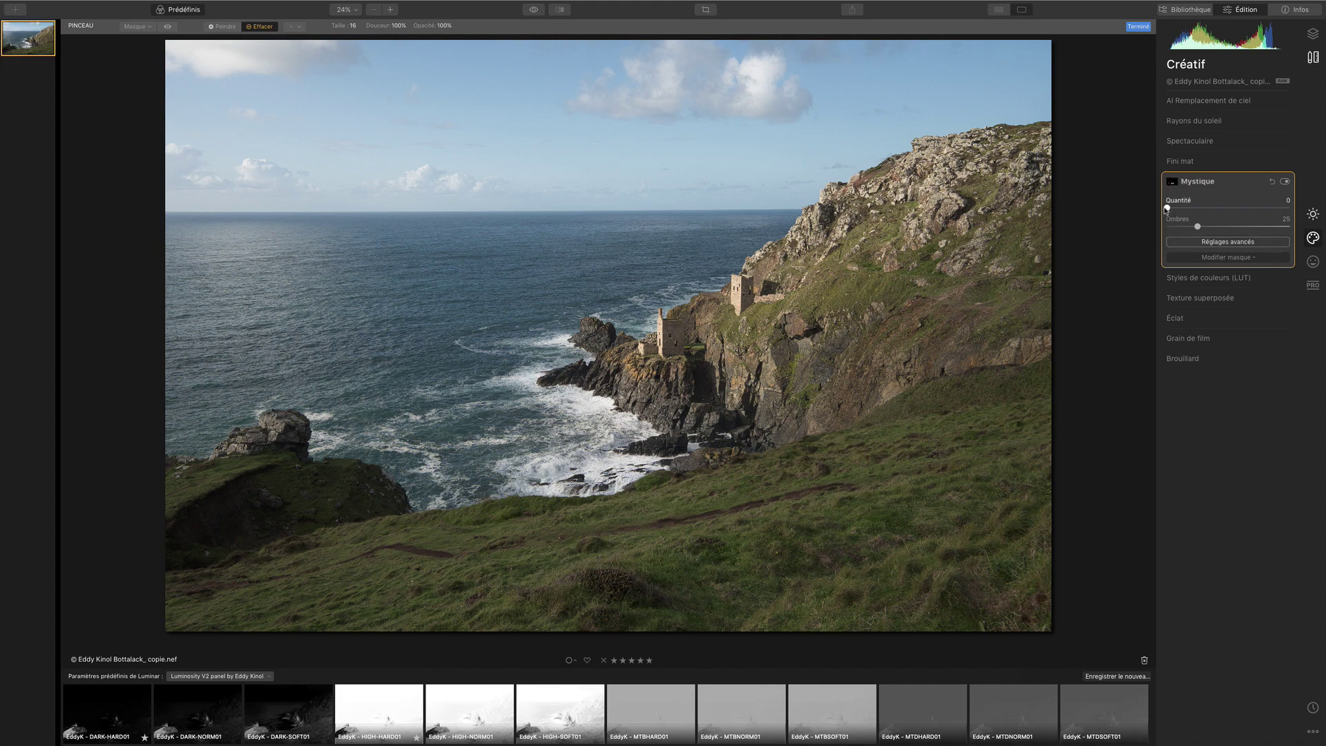
Set Mystique's Quantité to 100 and its advanced Lissage value to -100.
left_click_drag(1167, 207, 1324, 209)
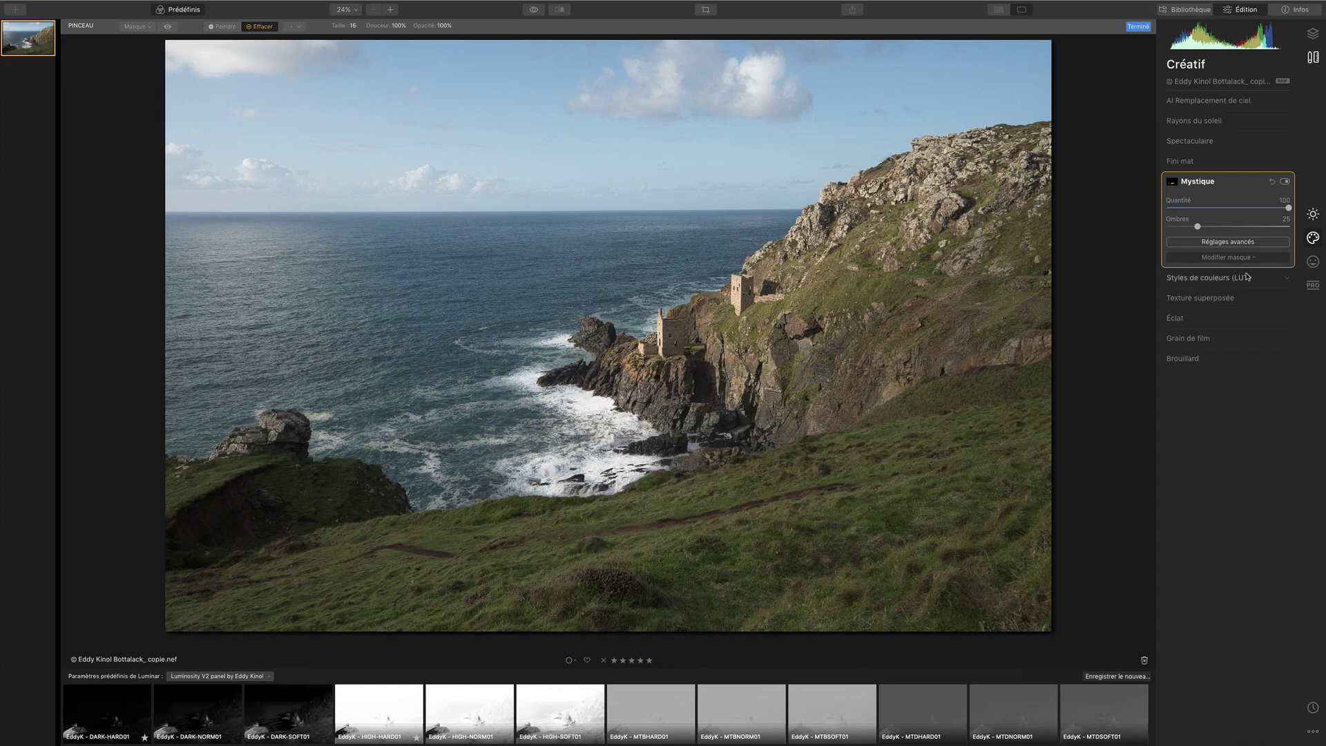
left_click(1238, 241)
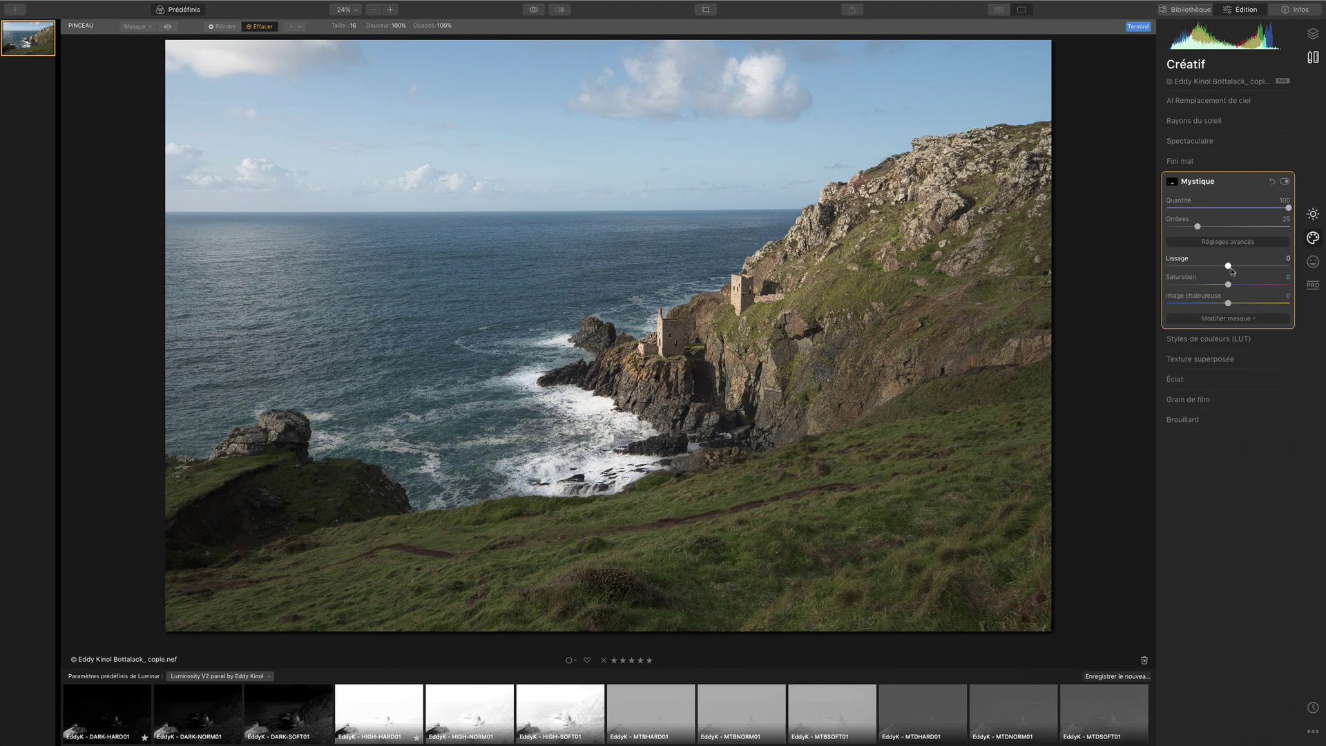
left_click_drag(1206, 267, 1140, 264)
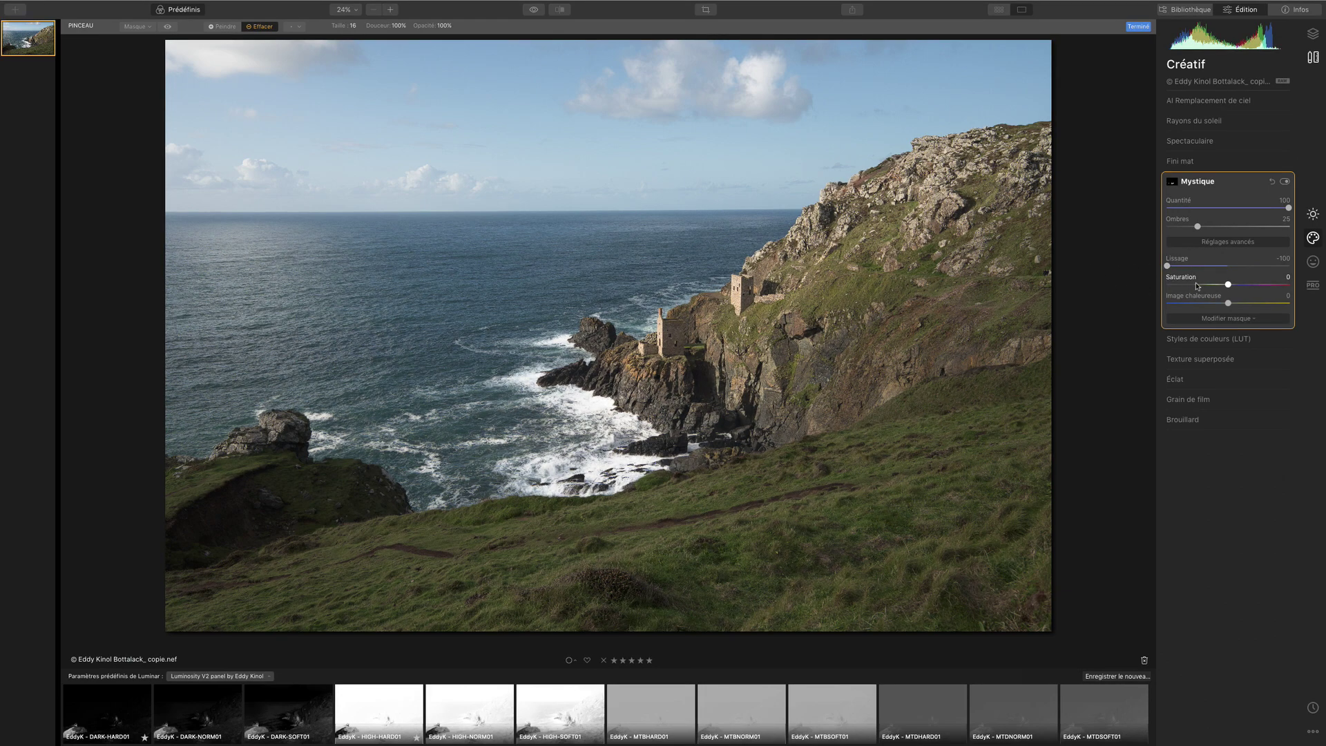
Enlarge the AI Structure mask brush and paint the effect over the open sea and the sky.
left_click(1315, 215)
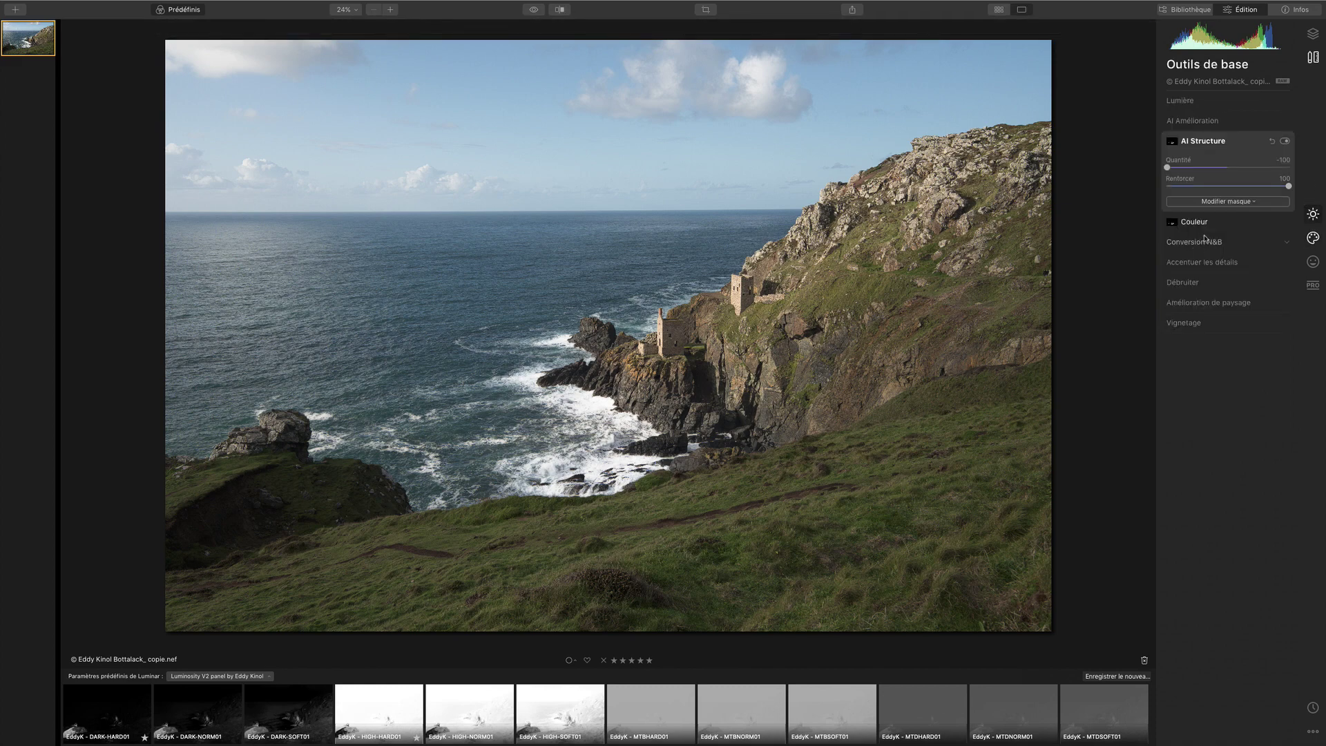
left_click(1239, 202)
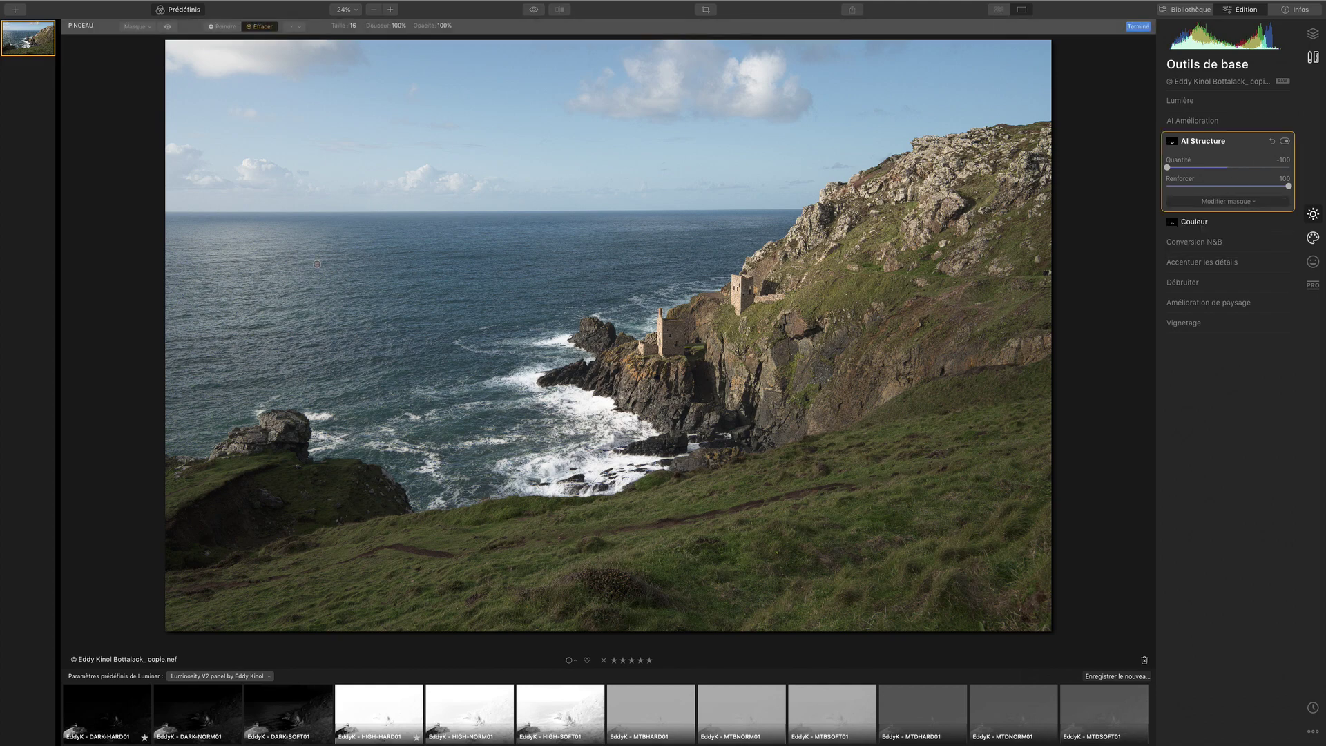
key("bracketright")
key("bracketright")
key("bracketright")
key("bracketright")
key("bracketright")
key("bracketright")
key("bracketright")
key("bracketright")
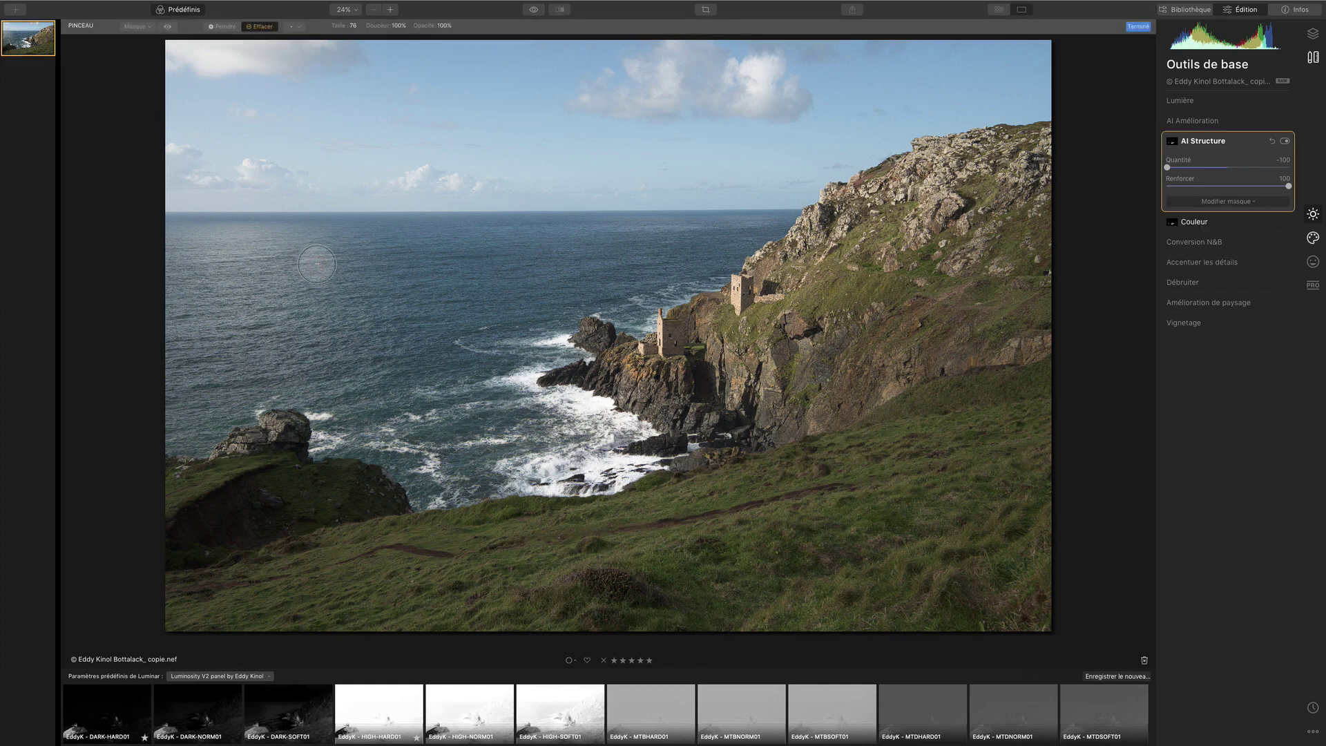
left_click(222, 26)
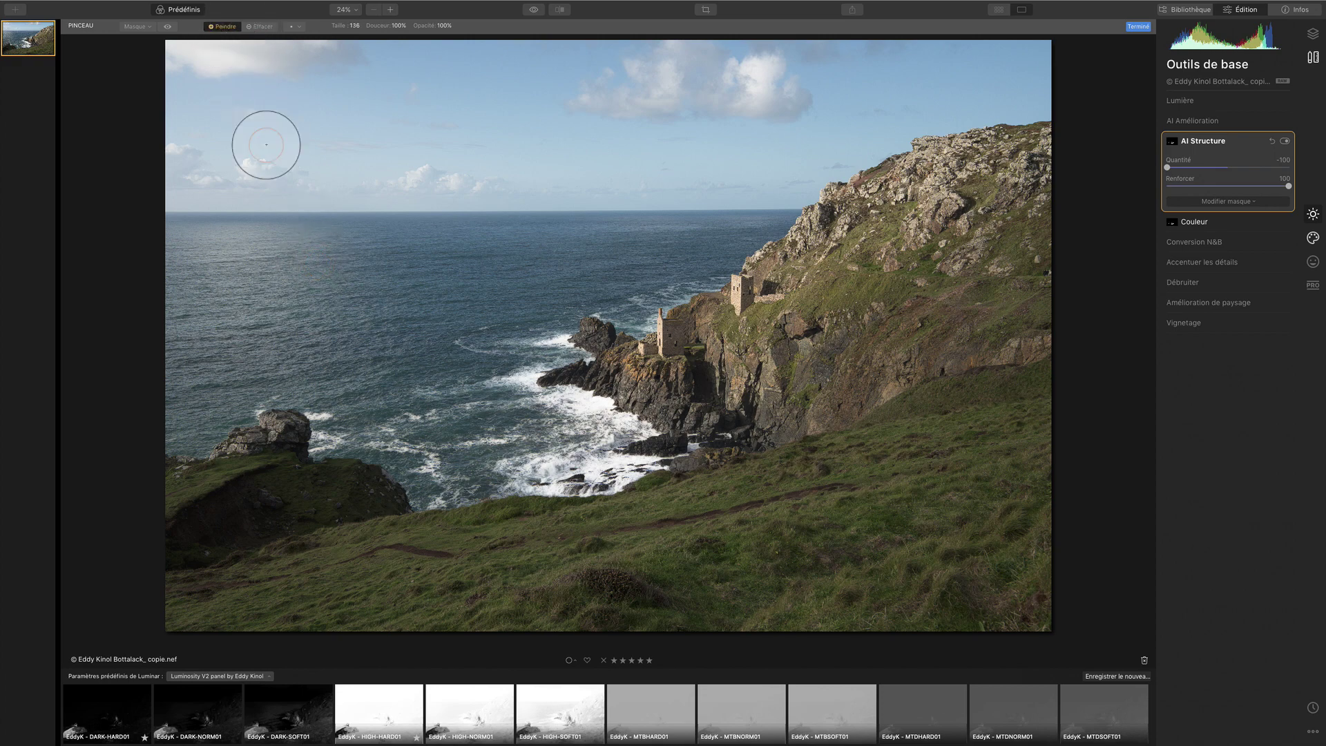
left_click_drag(397, 275, 317, 290)
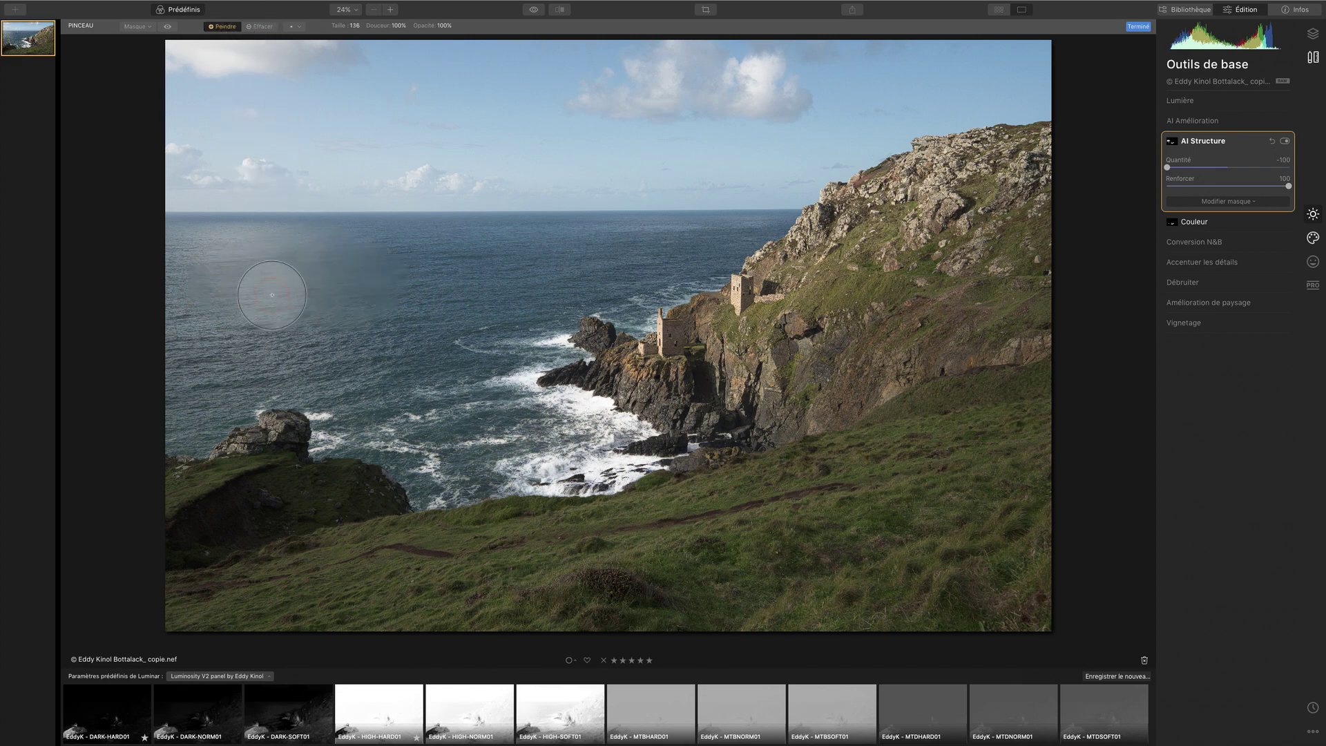
mouse_move(212, 314)
left_mouse_down()
mouse_move(459, 290)
mouse_move(366, 261)
mouse_move(426, 269)
mouse_move(406, 257)
mouse_move(624, 249)
mouse_move(543, 261)
mouse_move(601, 263)
mouse_move(538, 267)
mouse_move(654, 231)
mouse_move(627, 303)
mouse_move(245, 381)
mouse_move(537, 428)
mouse_move(496, 316)
mouse_move(676, 279)
mouse_move(690, 237)
mouse_move(163, 177)
mouse_move(516, 177)
mouse_move(818, 65)
mouse_move(613, 80)
mouse_move(789, 85)
mouse_move(305, 83)
mouse_move(302, 65)
mouse_move(748, 36)
left_mouse_up()
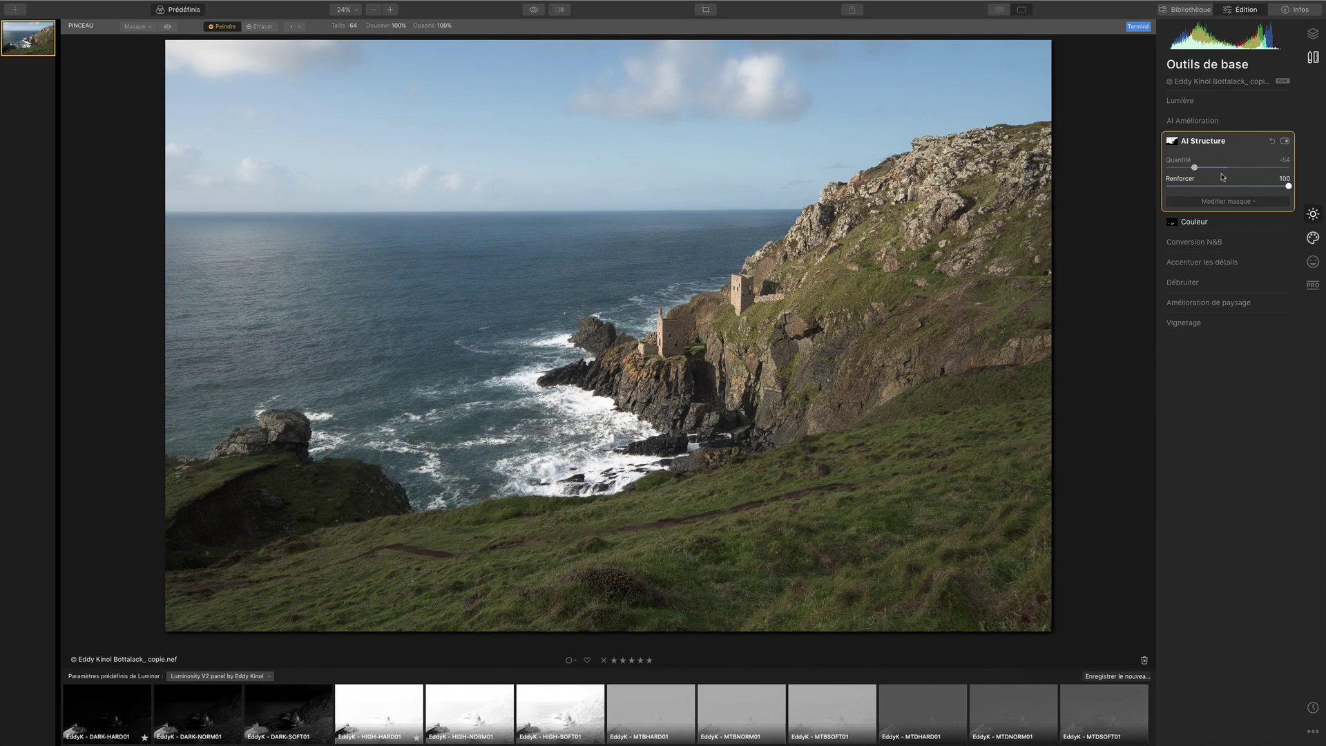
Set AI Structure's Quantité to -100 and its Renforcer to 65.
left_click_drag(1178, 171, 1180, 177)
left_click_drag(1249, 187, 1247, 187)
Partly erase the AI Structure mask over the clouds with a brush of size 160 at 45% opacity.
left_click(259, 26)
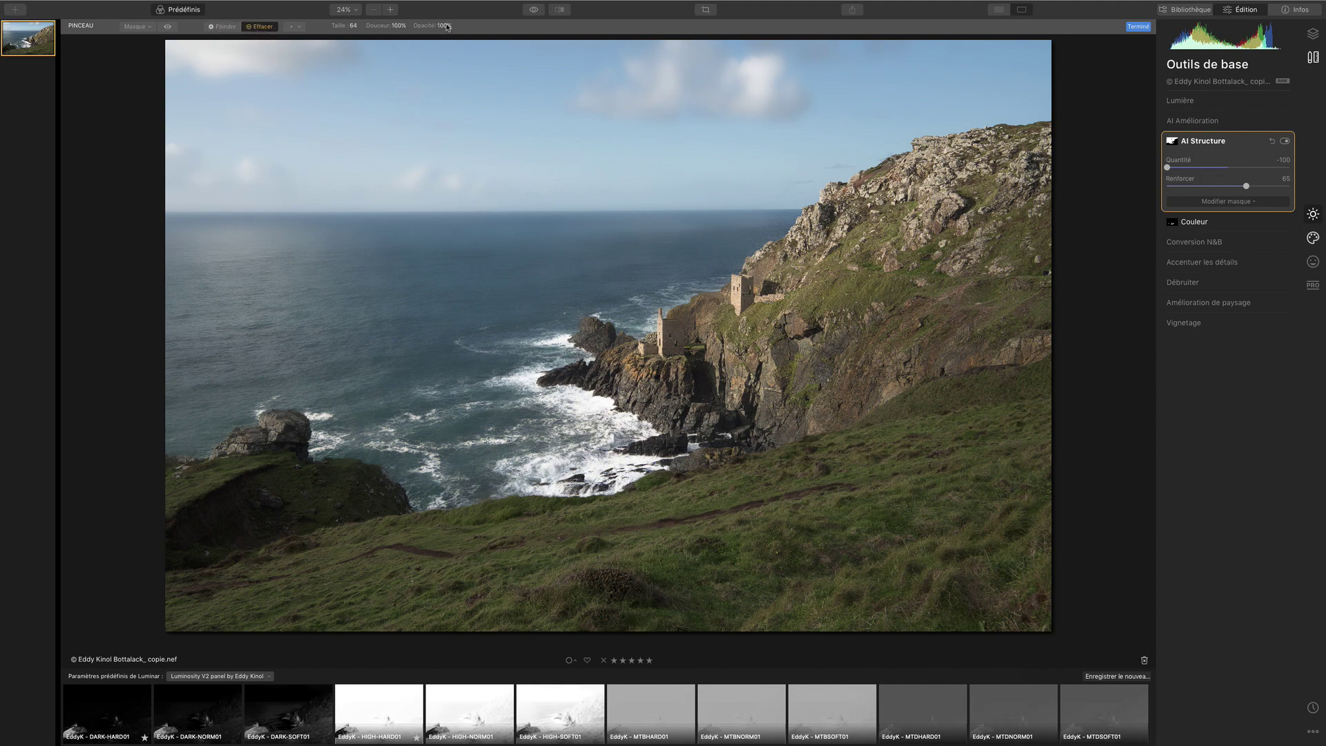
left_click_drag(446, 27, 422, 39)
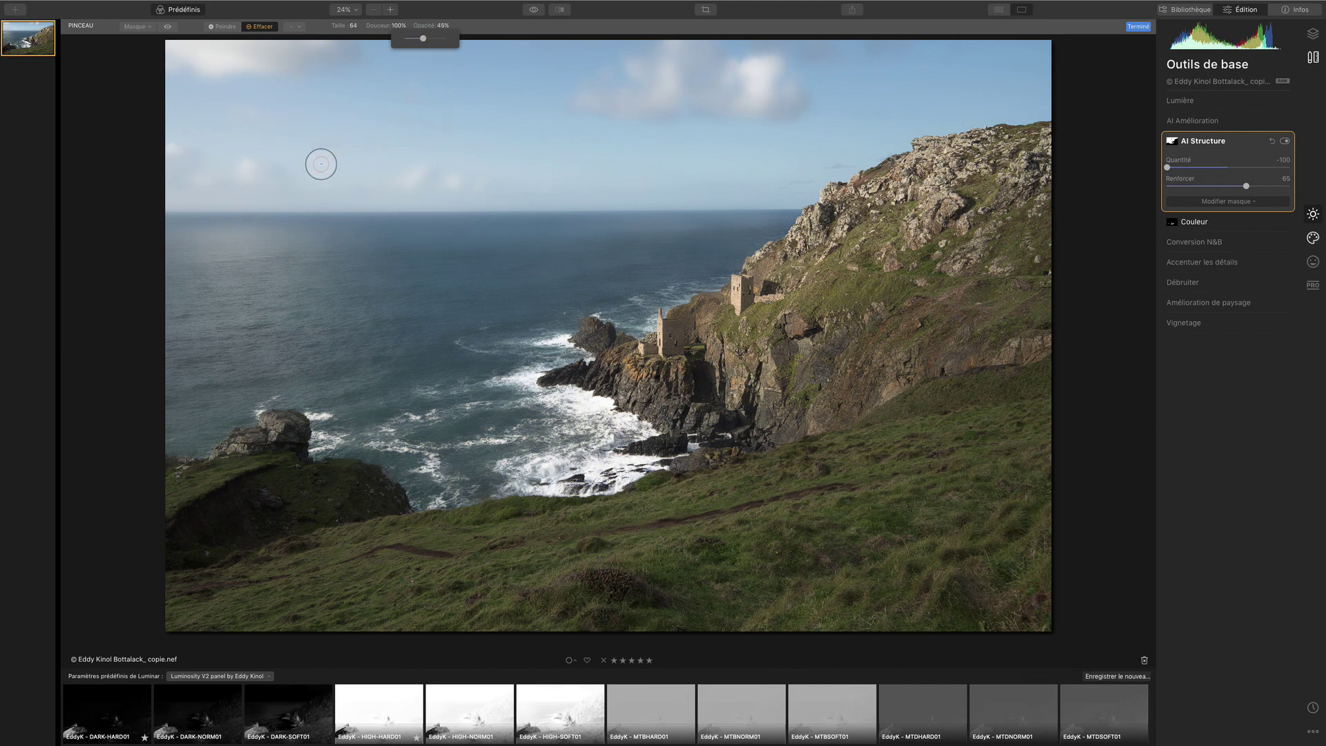
key("bracketright")
key("bracketright")
key("bracketright")
key("bracketright")
key("bracketright")
key("bracketright")
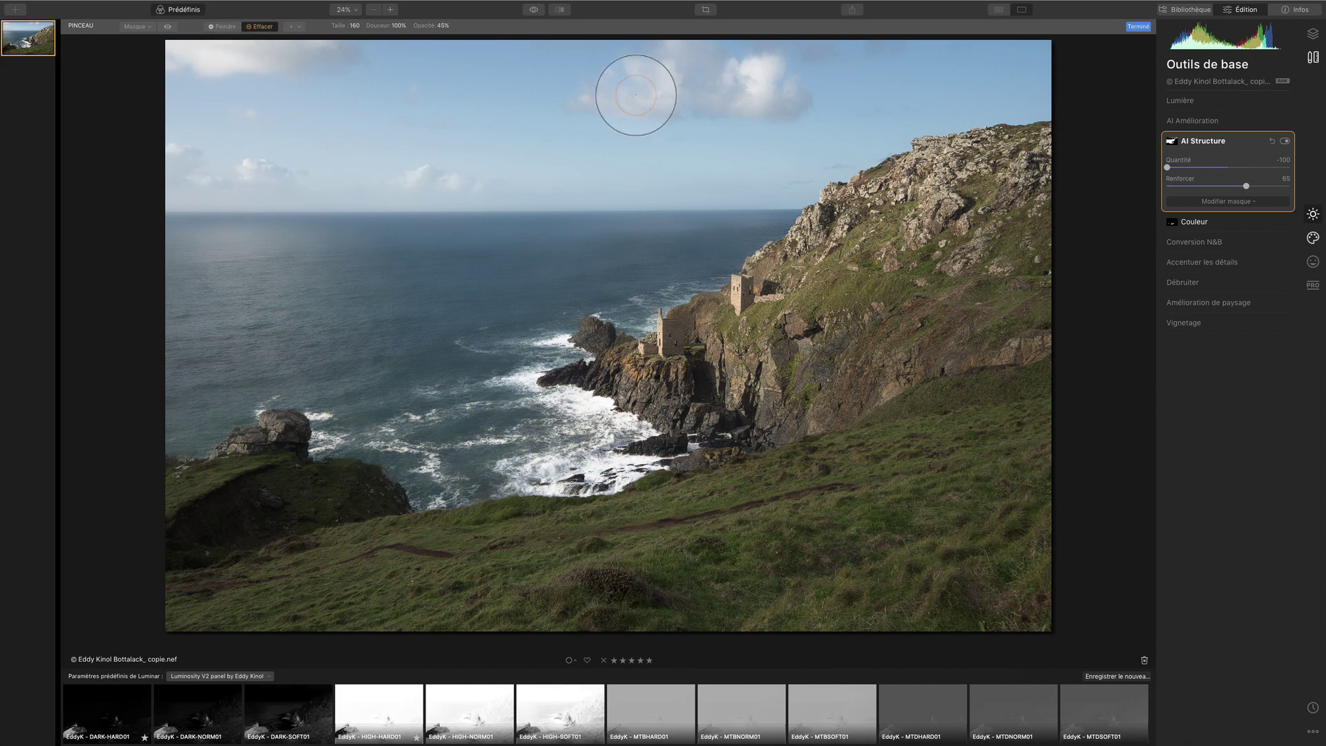
left_click(216, 27)
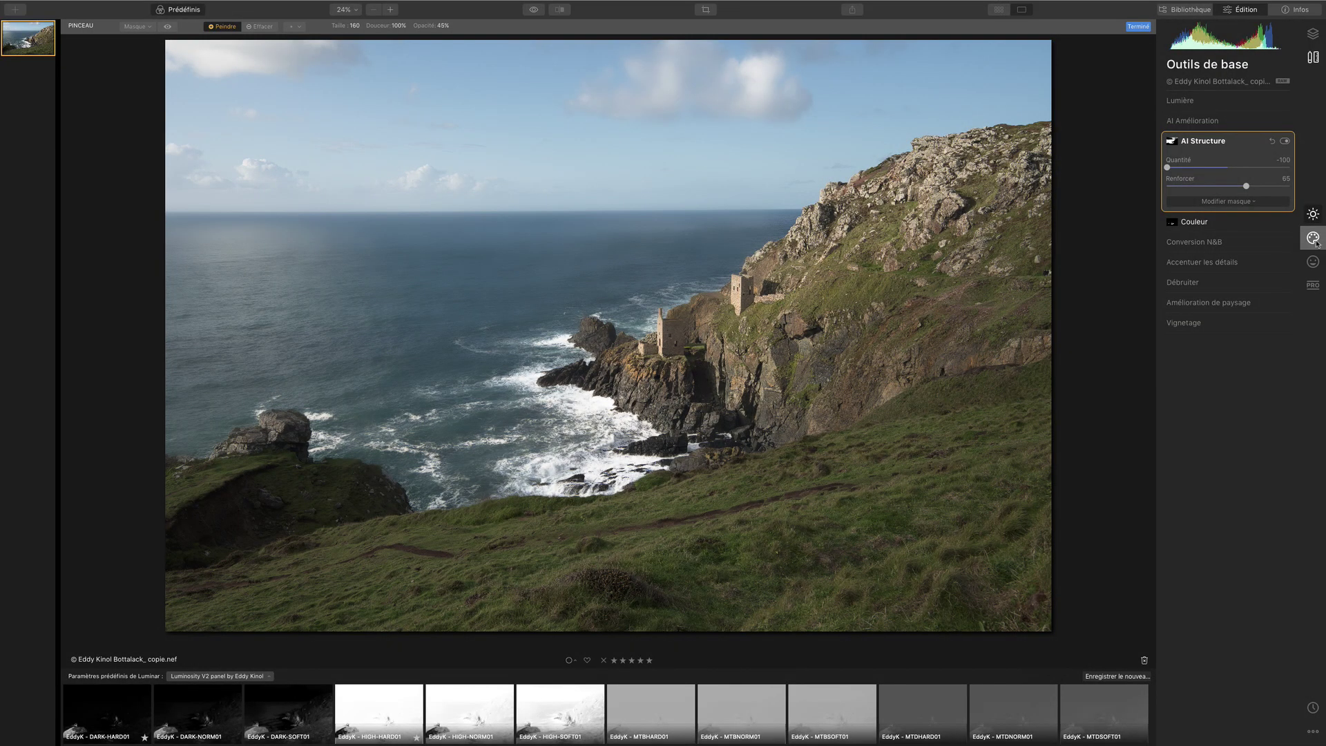
Replace Mystique's mask by pasting in the reworked AI Structure mask.
left_click(1313, 238)
left_click(1172, 181)
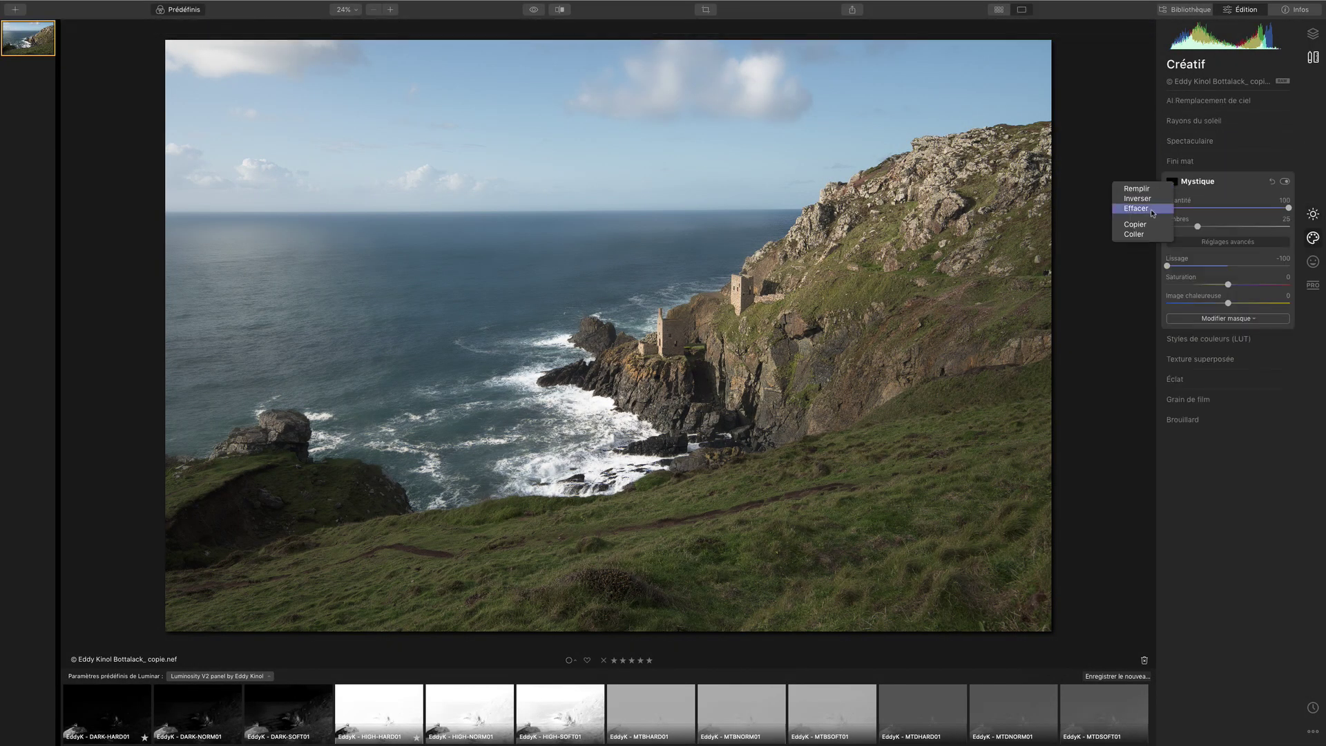
left_click(1145, 235)
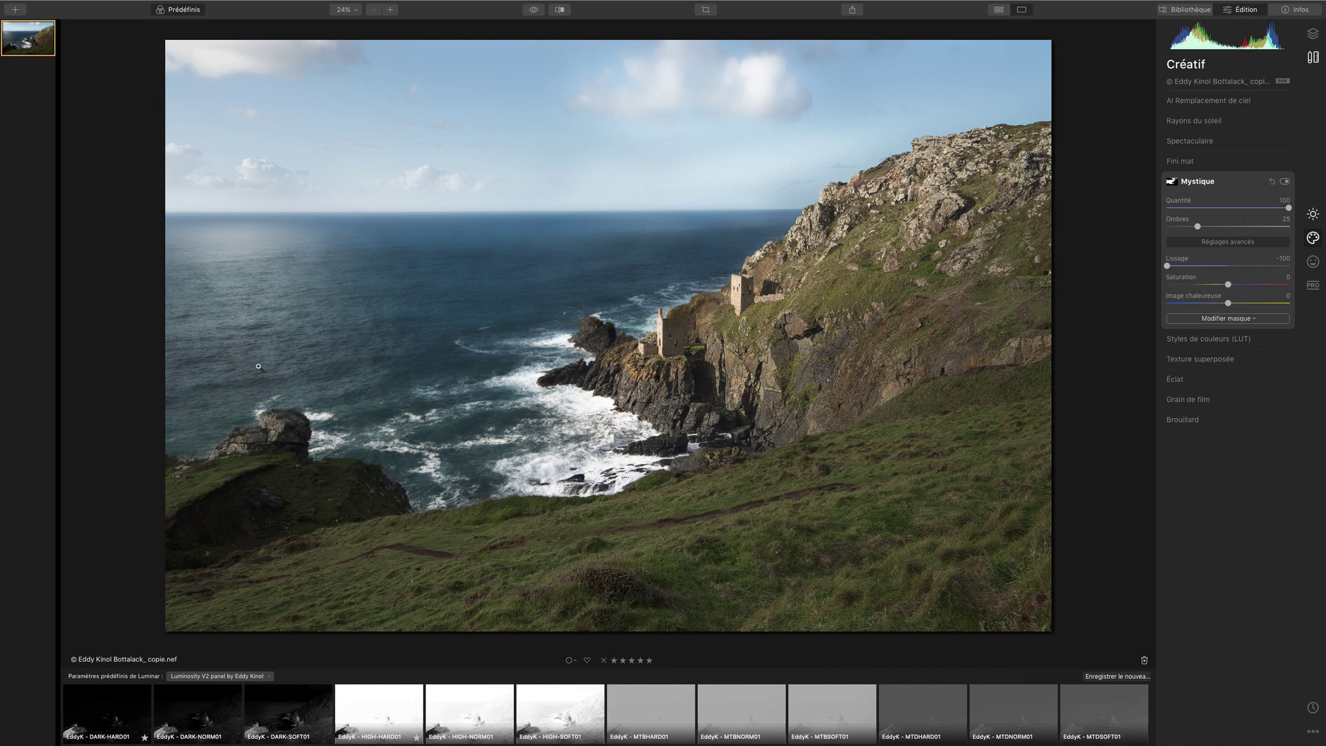
Paste the same mask into a brush mask on the portrait filter Effet Orton and set its Quantité to 35.
left_click(1313, 261)
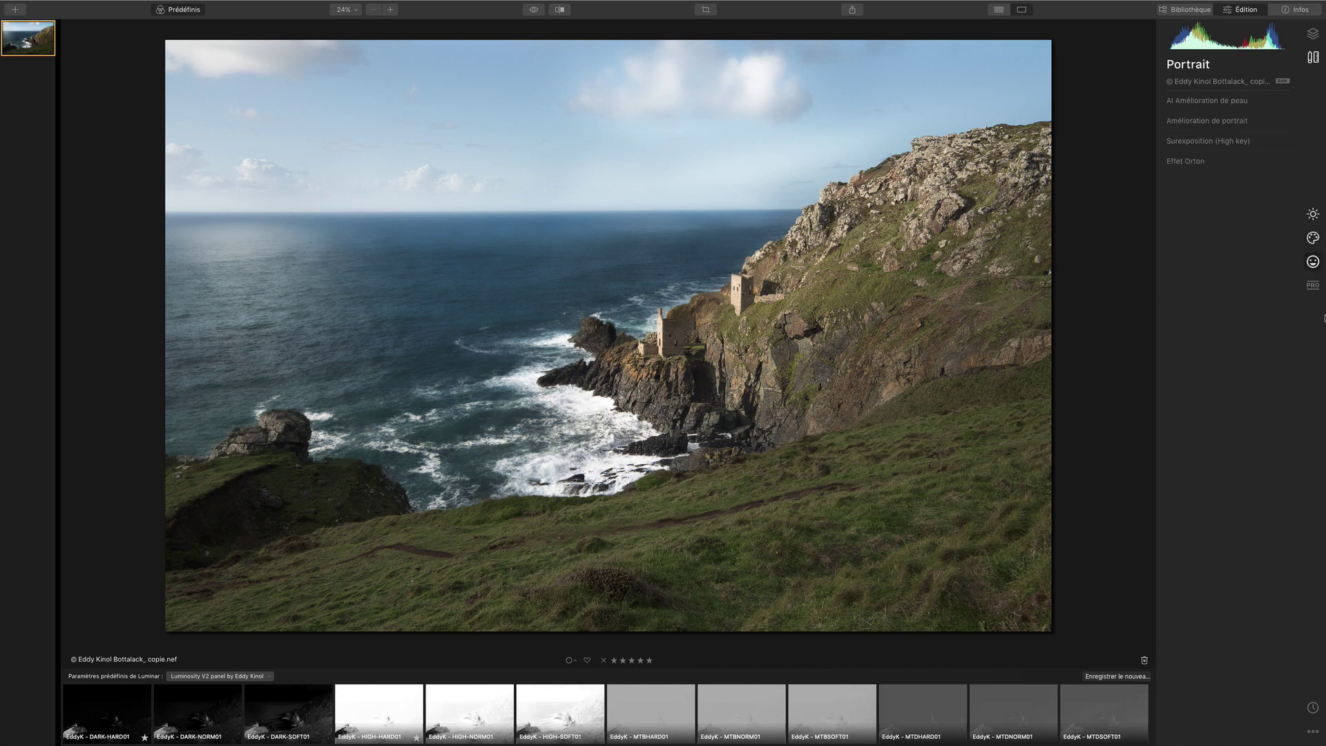
left_click(1195, 161)
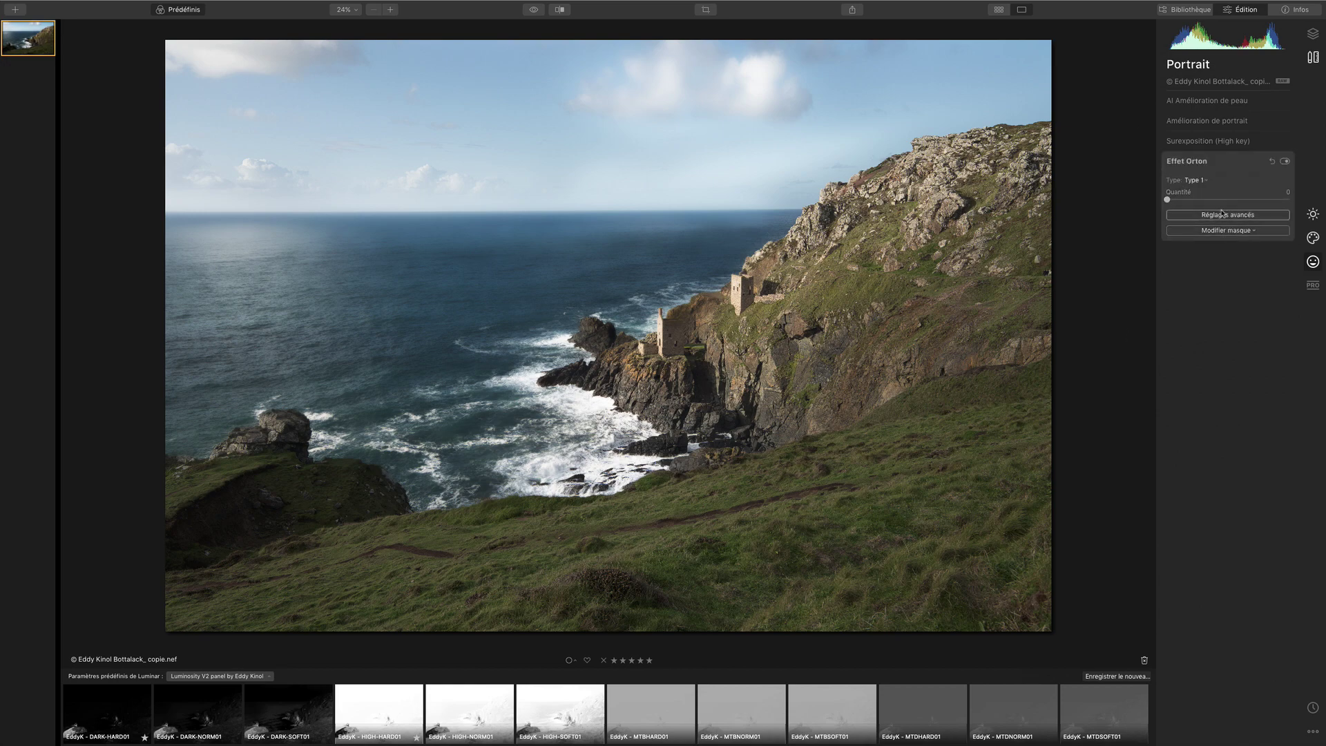
left_click(1227, 230)
left_click(1226, 247)
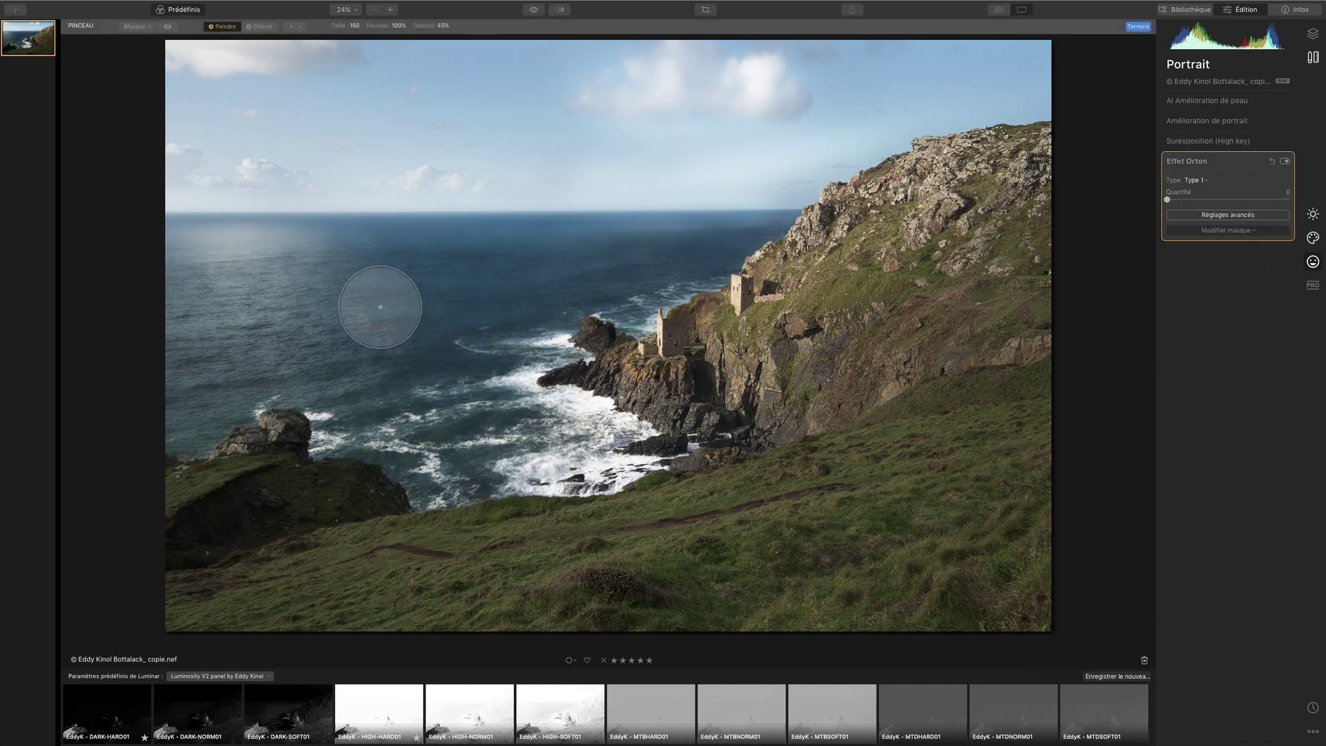
left_click(1173, 163)
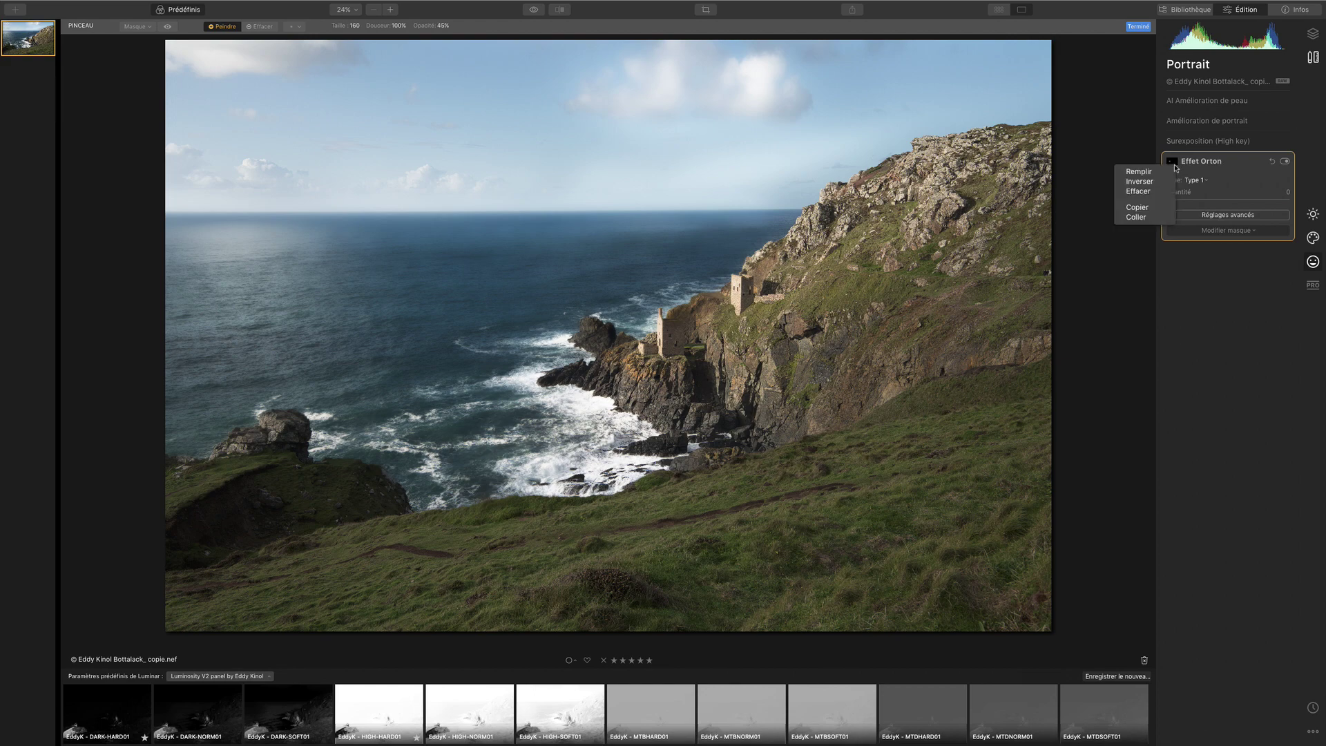
left_click(1139, 220)
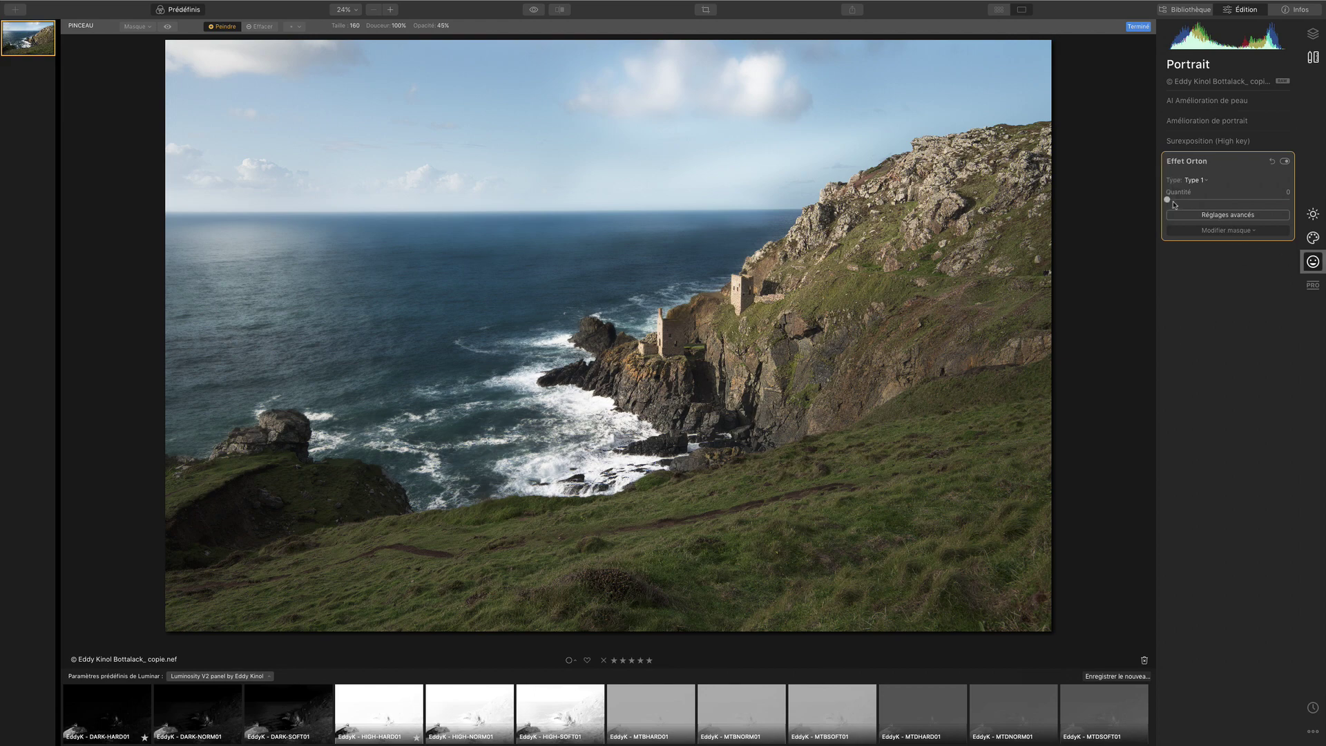
left_click_drag(1167, 202, 1210, 201)
left_click(1239, 217)
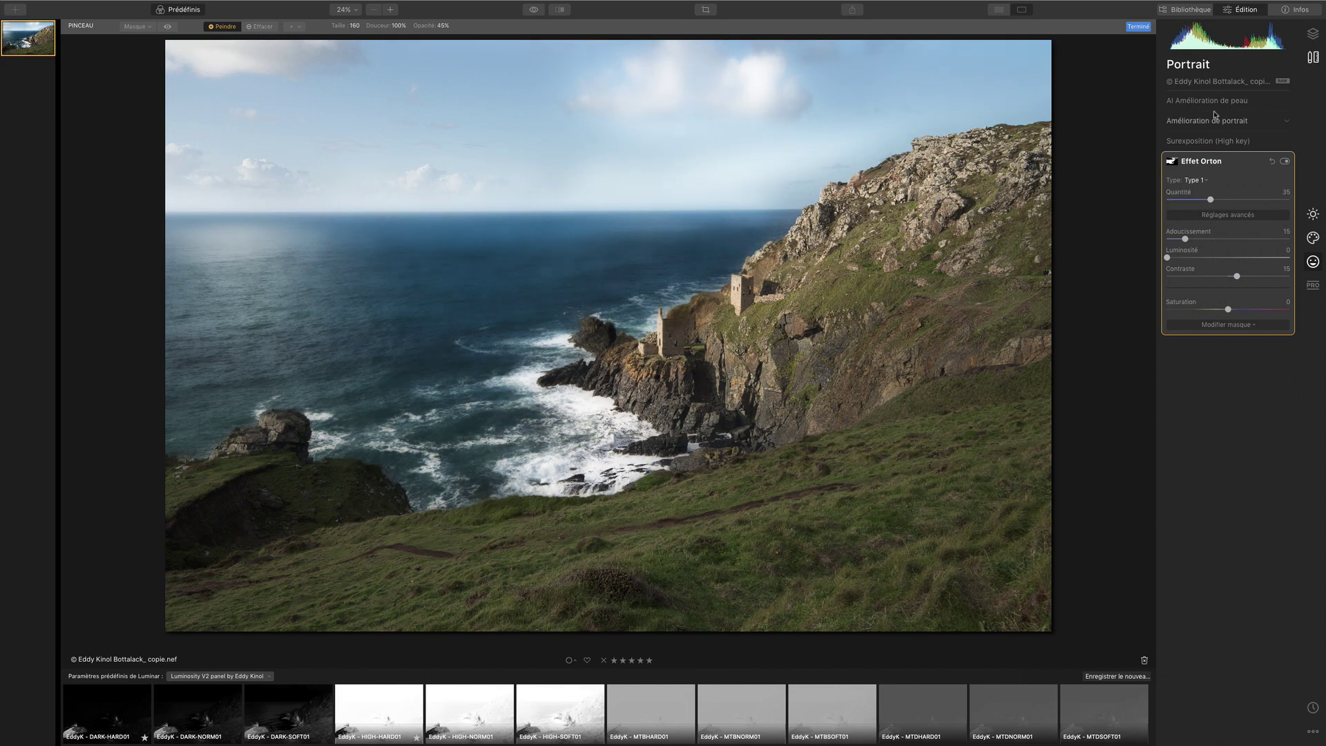
Soften AI Structure to Quantité -71 and Renforcer 62, and compare the photo with its unedited version.
left_click(1313, 214)
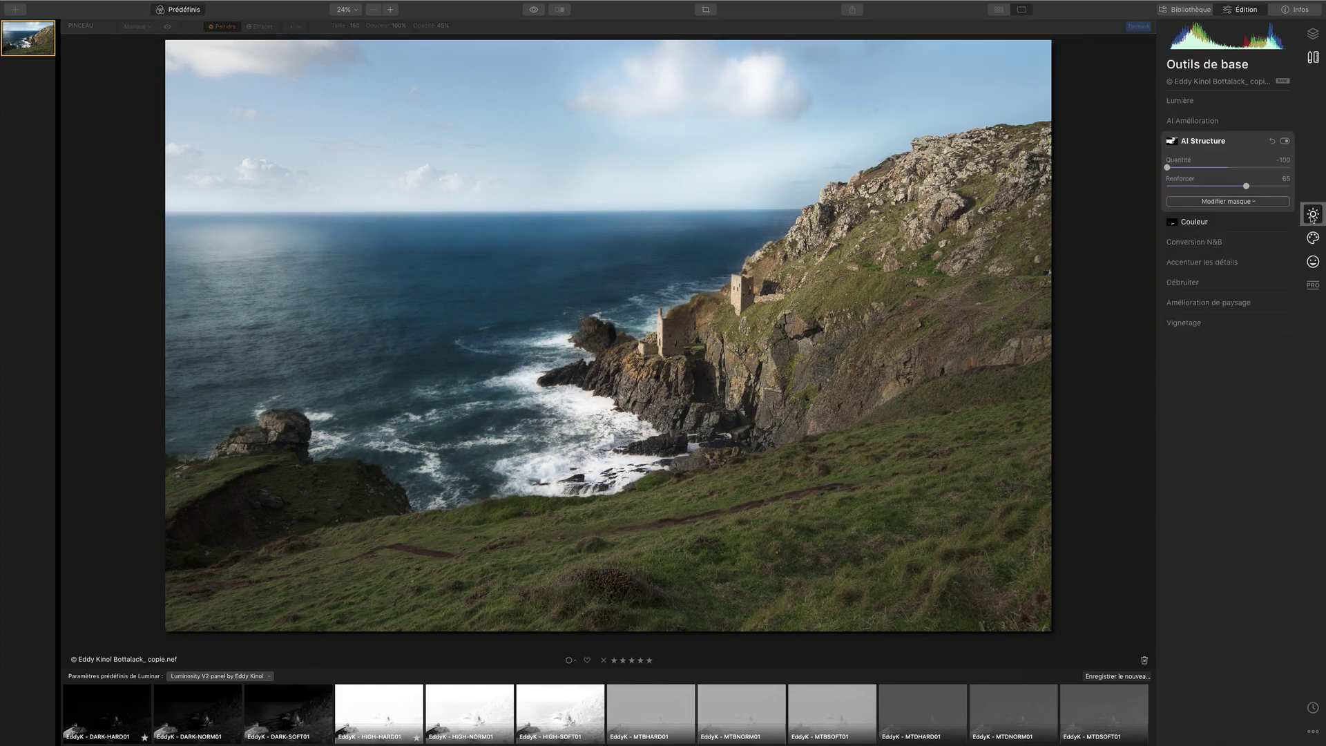
left_click(1205, 126)
left_click(1216, 123)
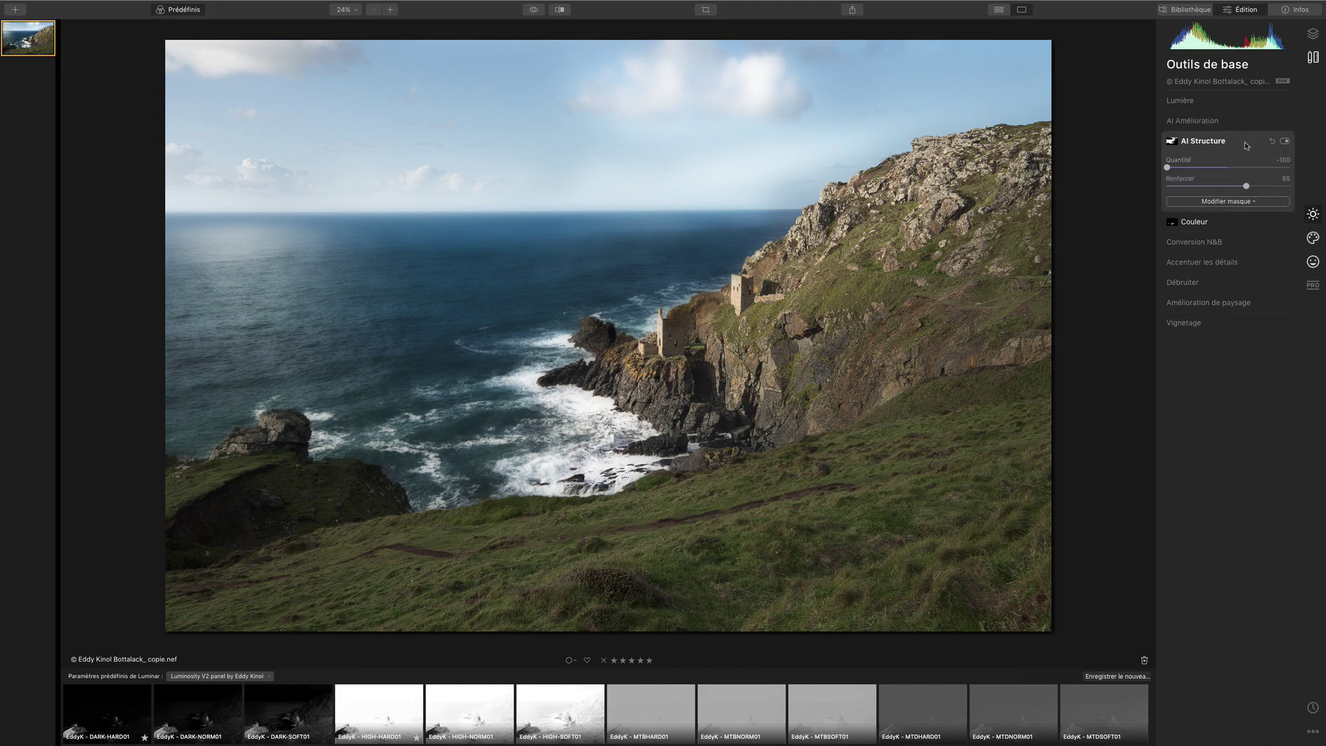
mouse_move(1170, 169)
left_mouse_down()
mouse_move(1199, 168)
mouse_move(1156, 170)
mouse_move(1182, 169)
left_mouse_up()
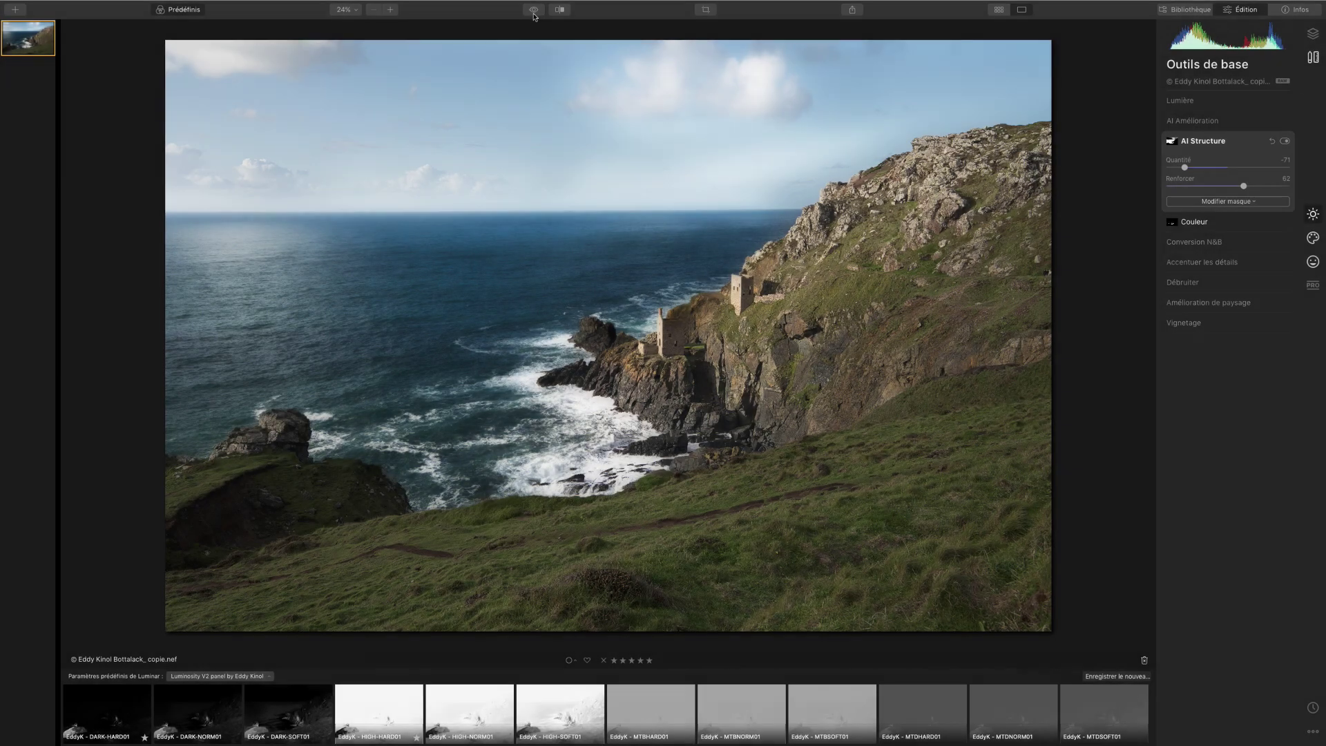
left_click(534, 10)
left_click(533, 9)
left_click(533, 10)
left_click(533, 9)
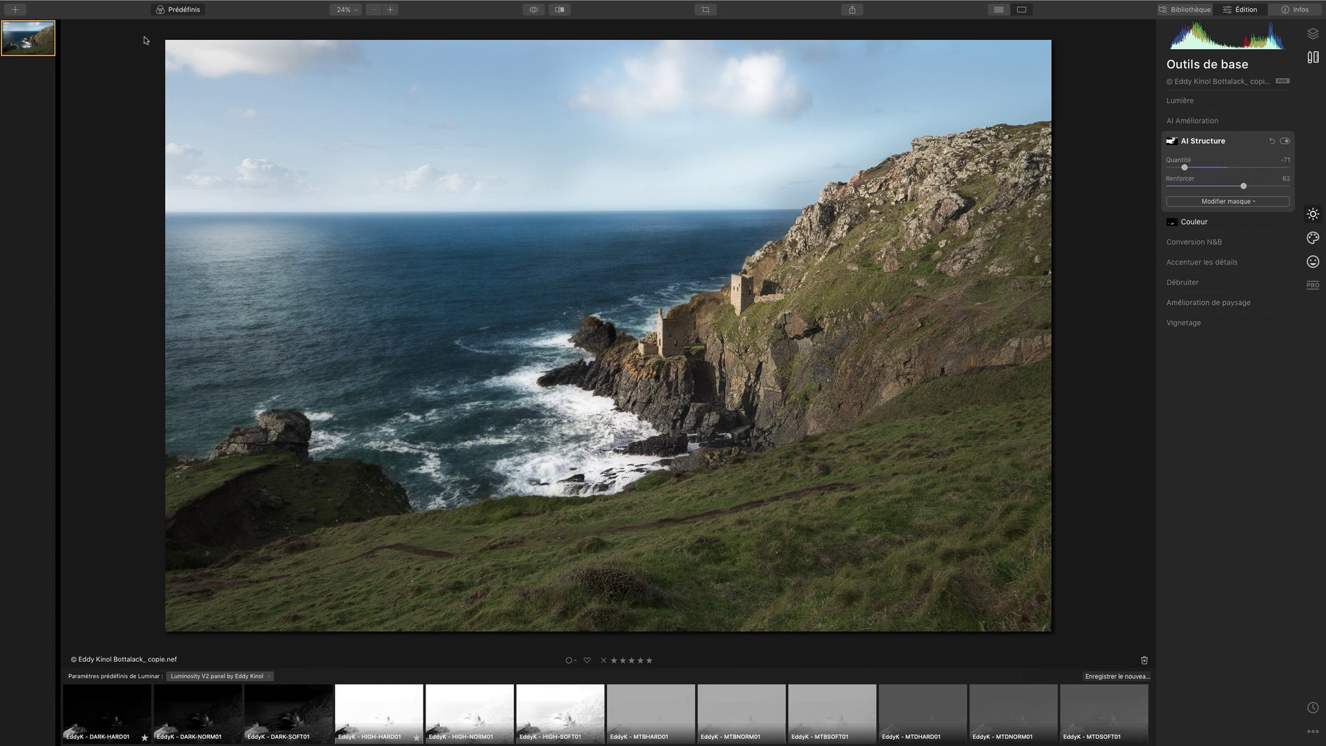
Erase the AI Structure mask over the sky with the size 160 brush at 100% opacity.
left_click(1192, 201)
left_click(1216, 216)
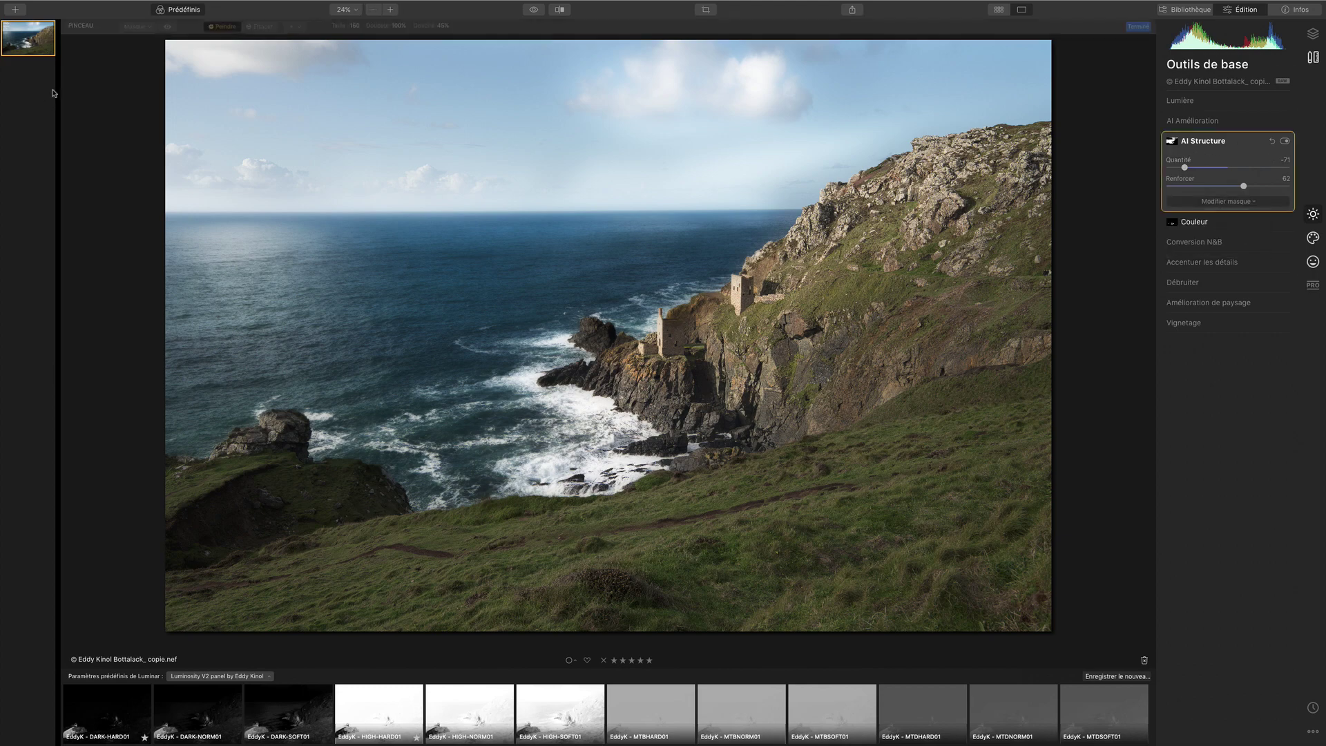
left_click(261, 26)
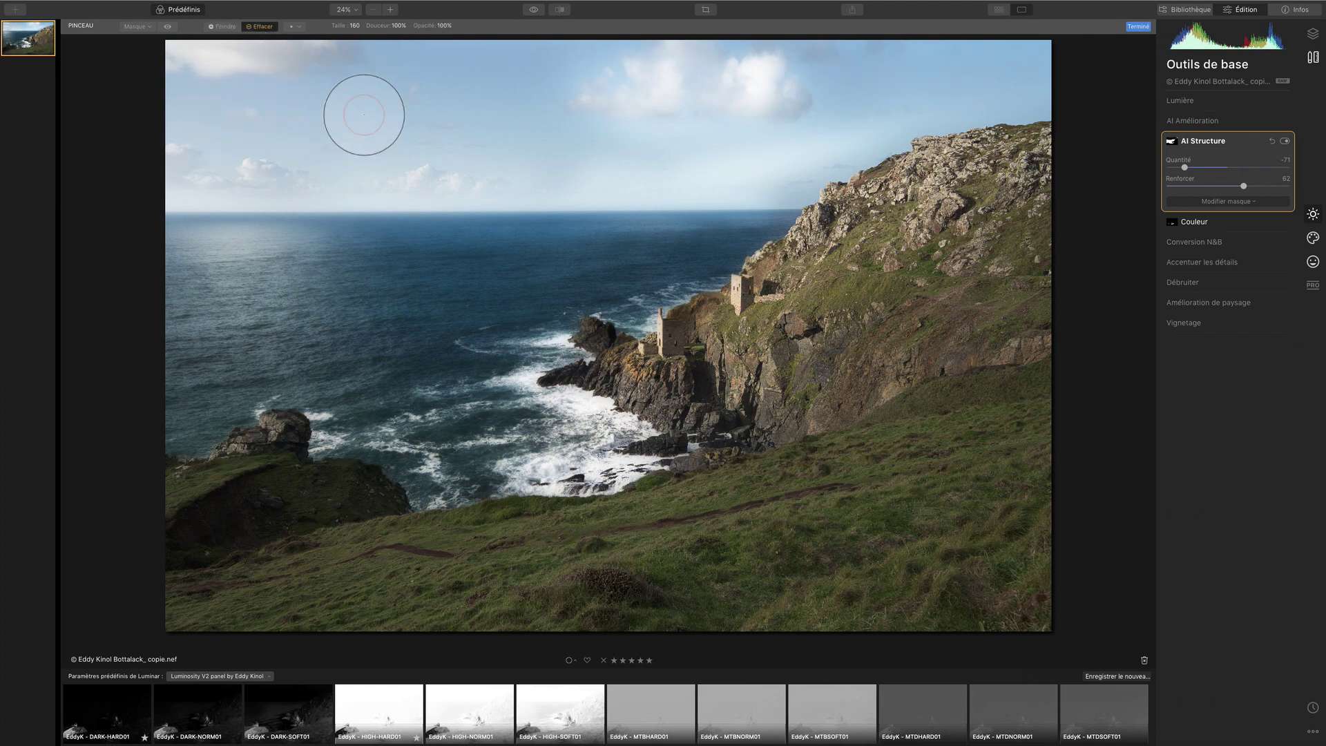
Reduce the photo layer's Nombre de réglages to 70 and compare the result with the unedited photo.
left_click(1313, 33)
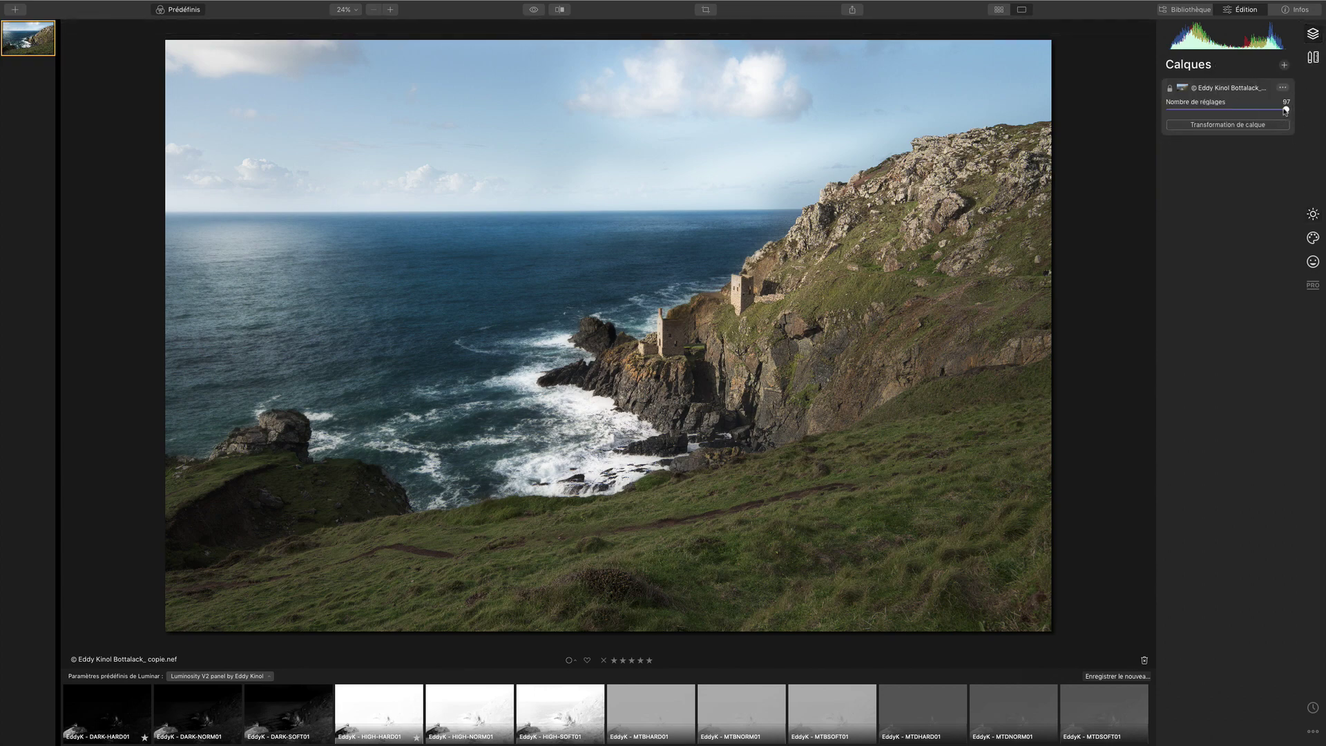
left_click_drag(1286, 111, 1254, 108)
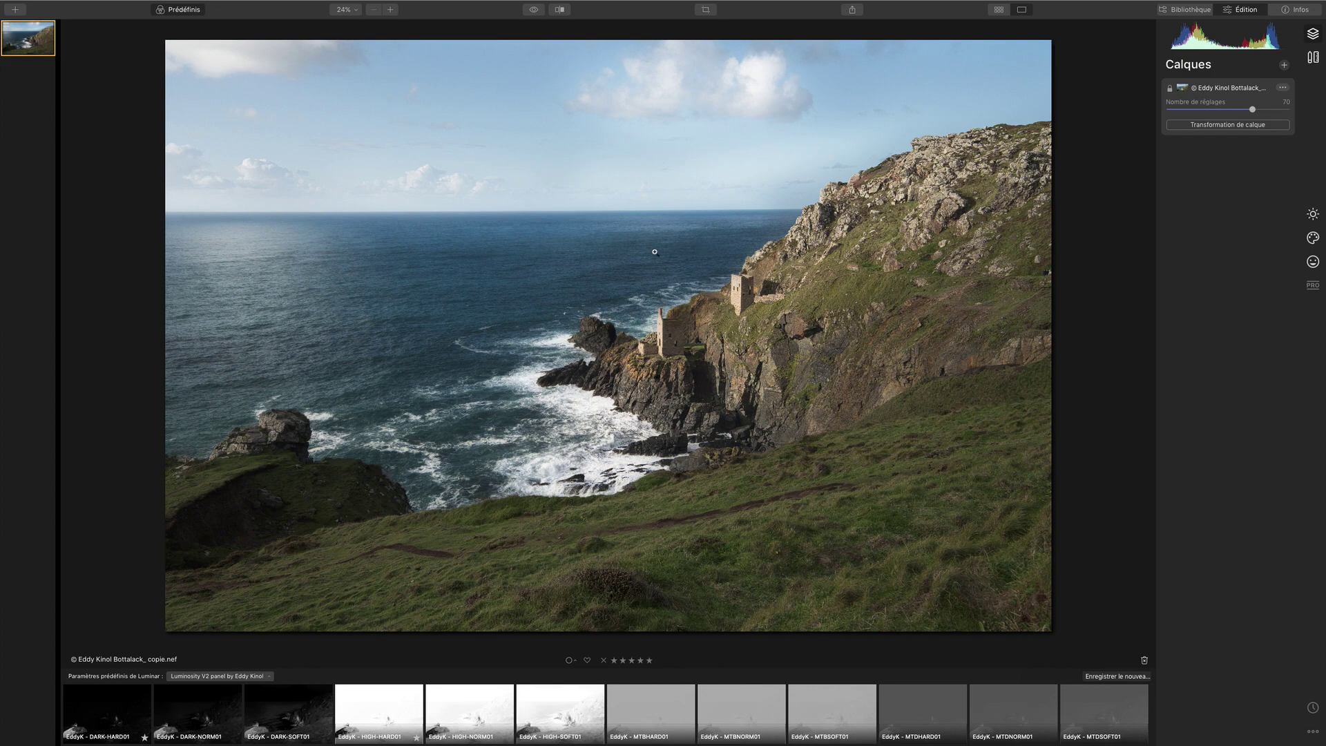
left_click(533, 10)
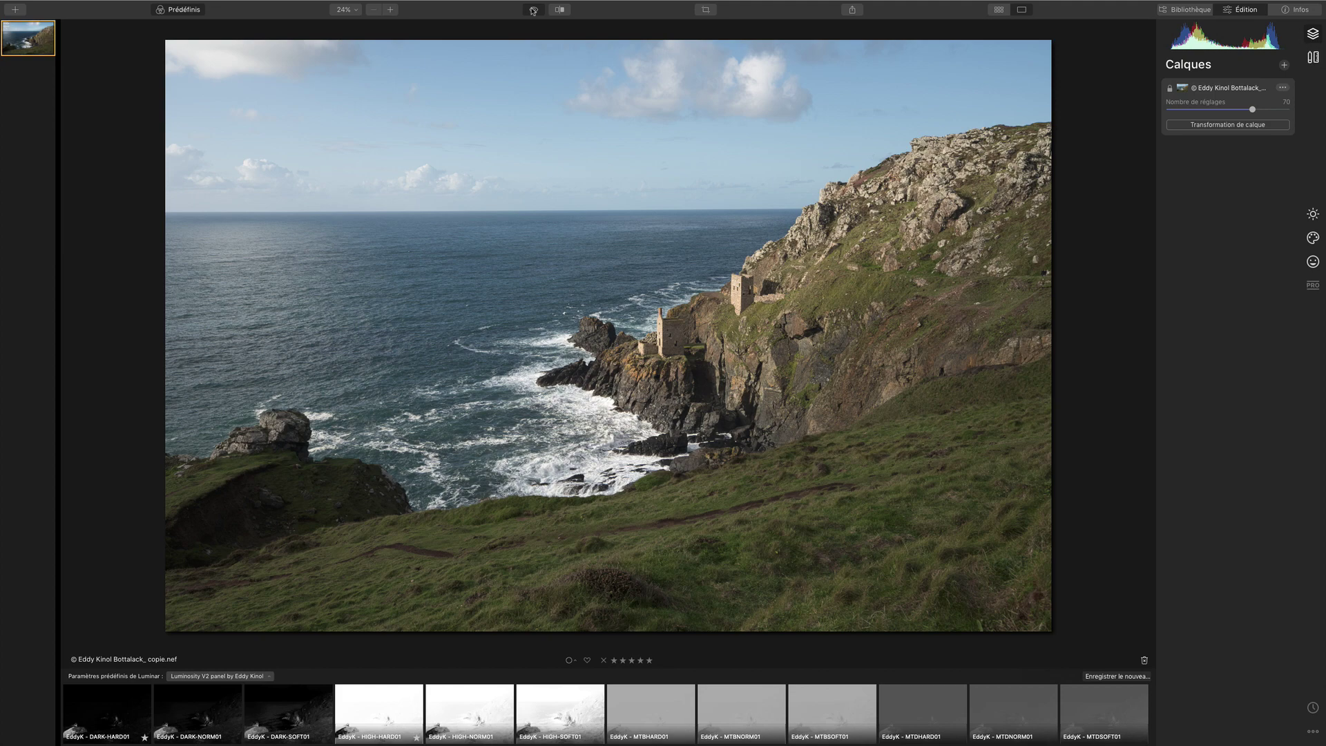
left_click(533, 9)
left_click(533, 10)
left_click(532, 10)
left_click(532, 10)
left_click(532, 10)
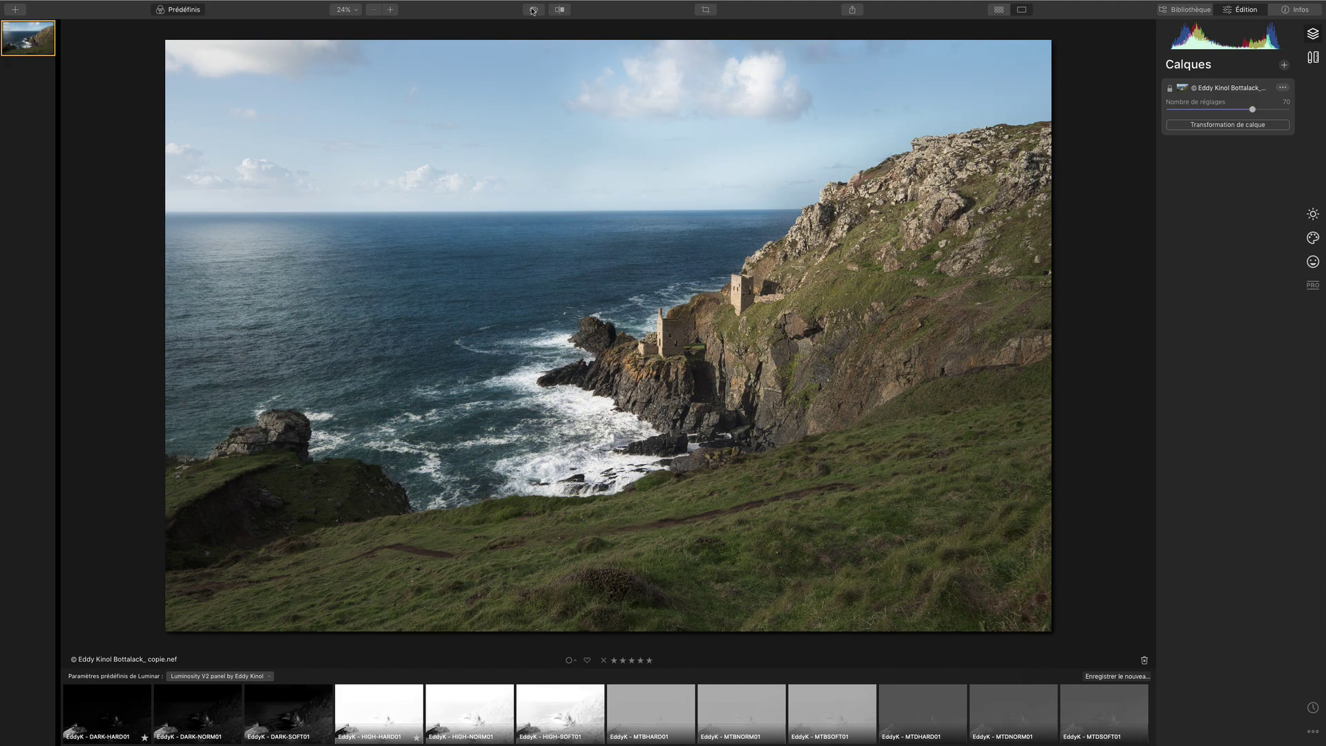
Open the options for adding a new layer above the photo layer.
left_click(1313, 214)
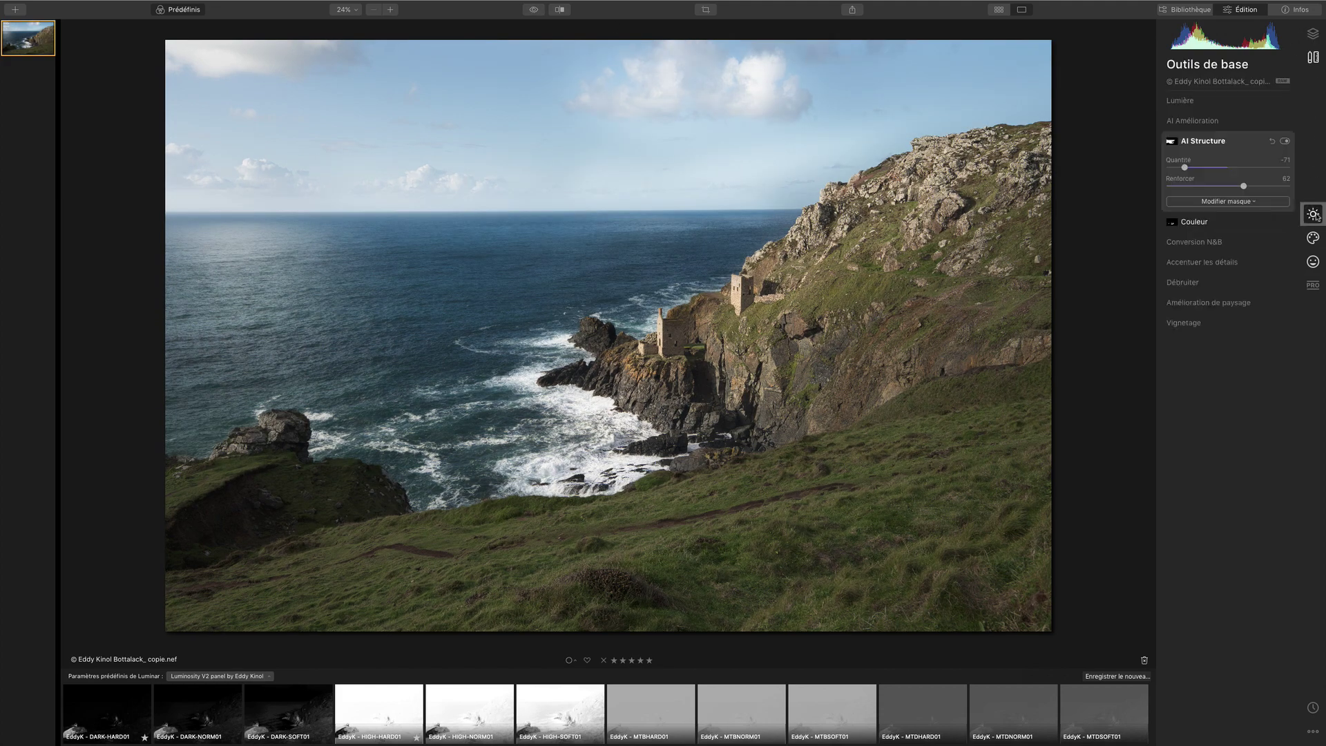
left_click(1304, 32)
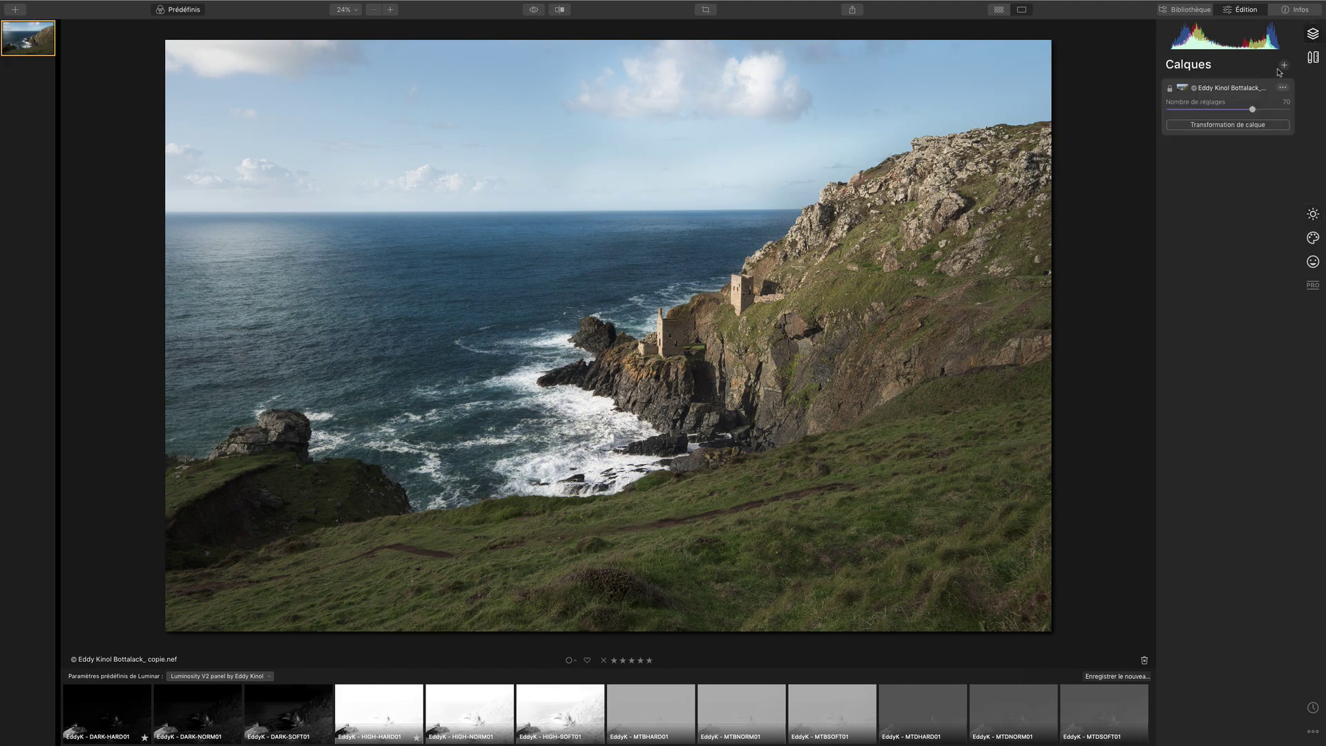
left_click(1284, 65)
left_click(1257, 80)
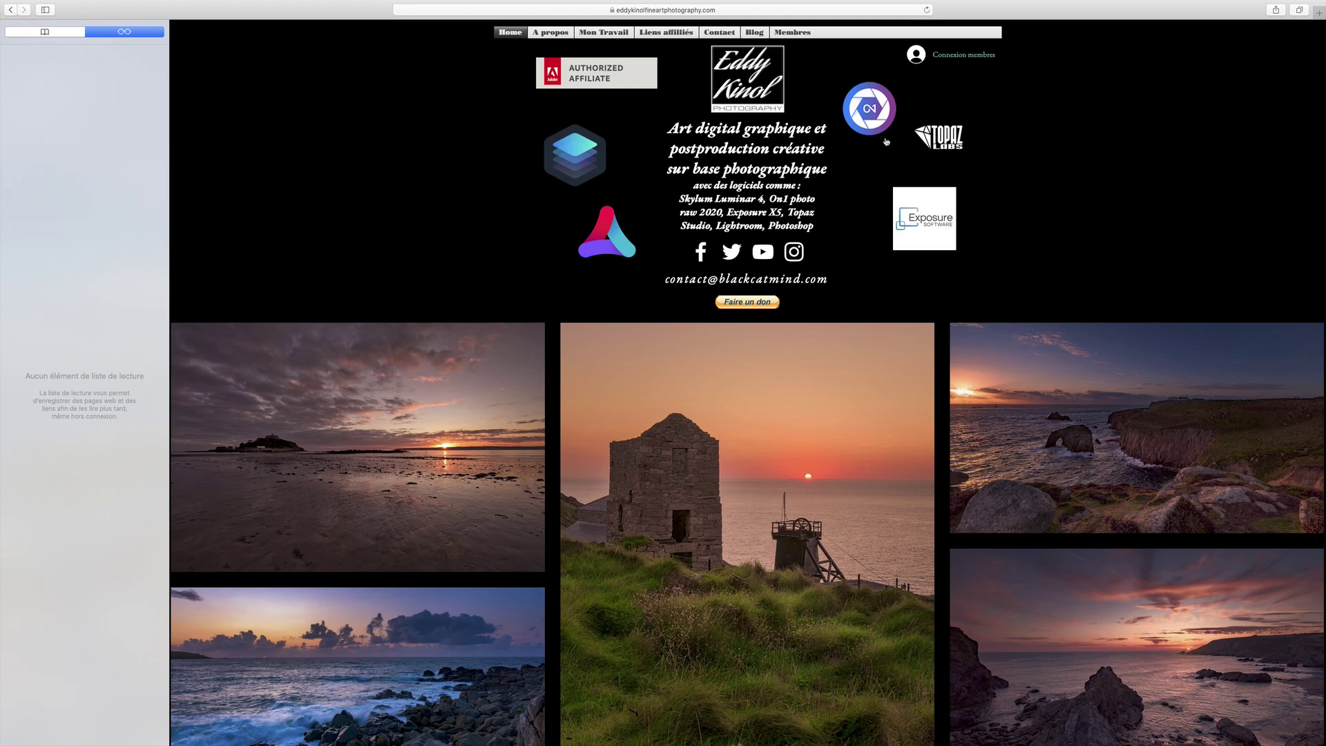
Switch to the photographer's website in Safari, look through its Liens affiliés page and return to the home page.
left_click(666, 32)
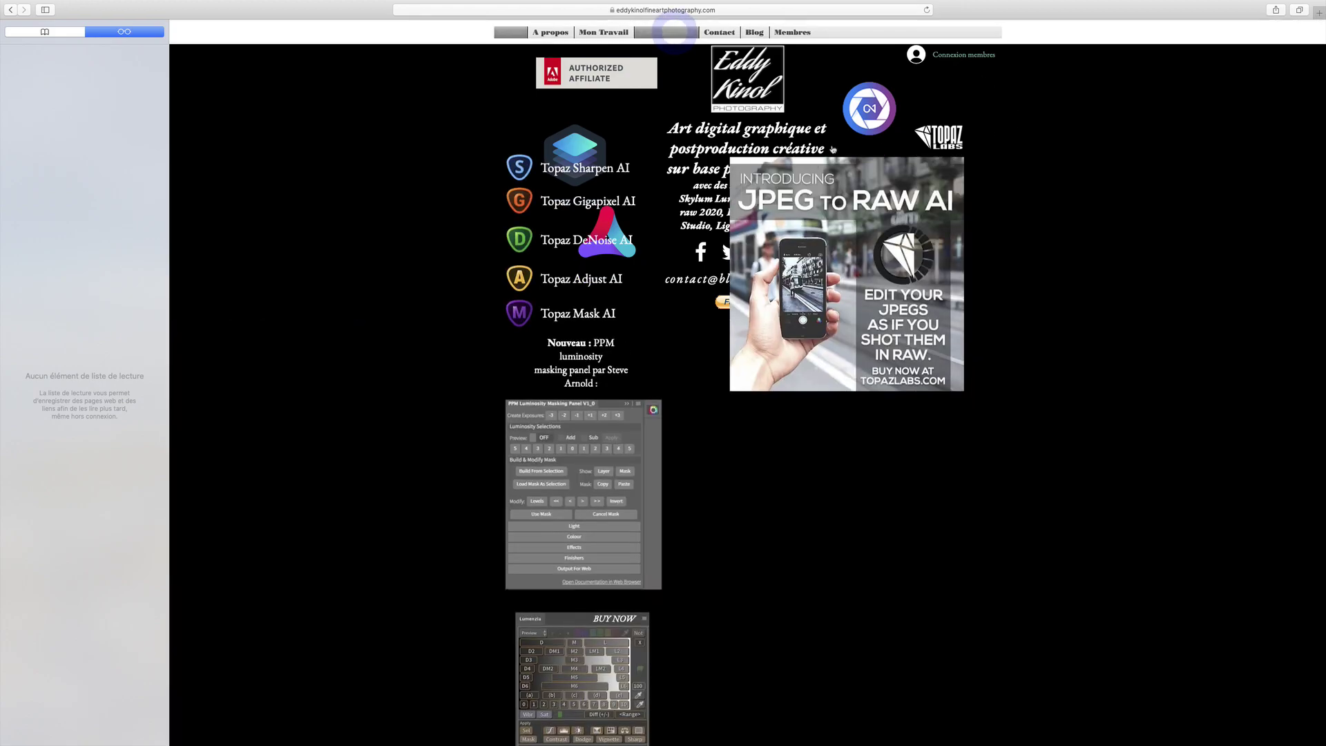
scroll(1097, 334, "down", 6)
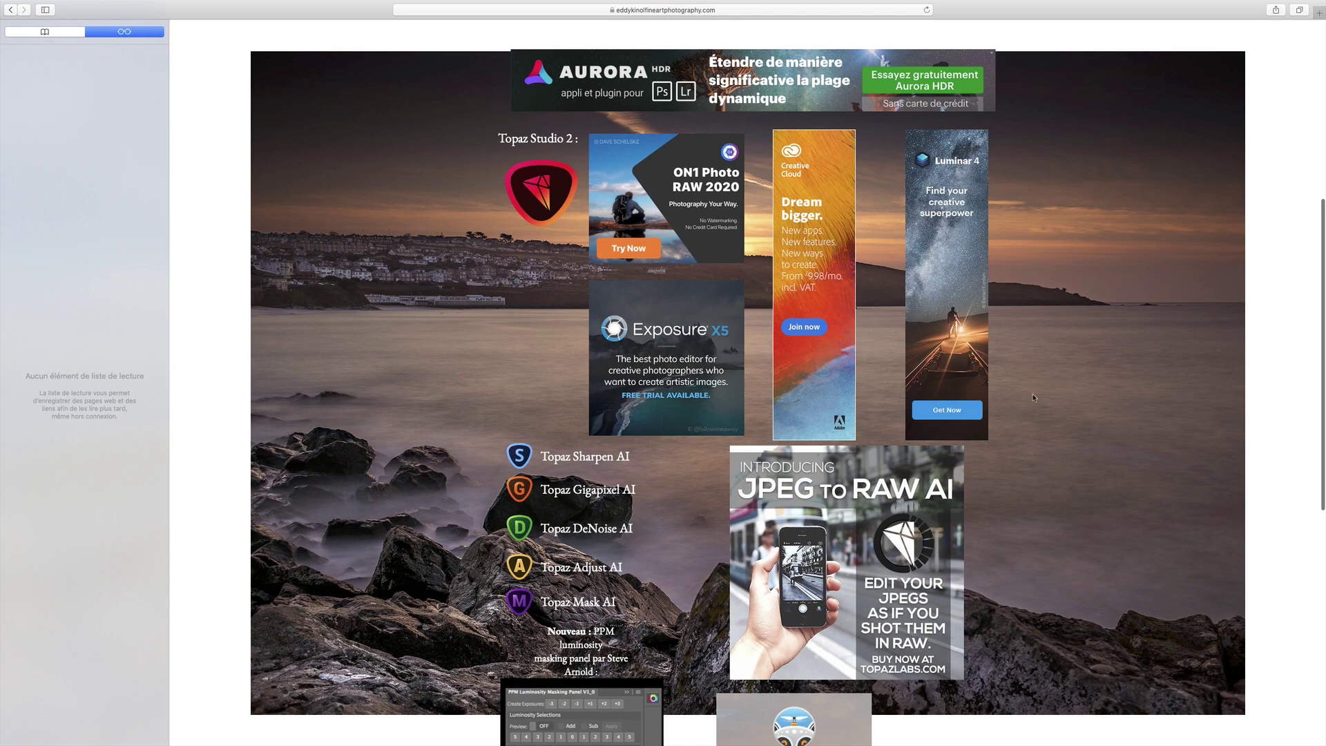
scroll(998, 408, "up", 6)
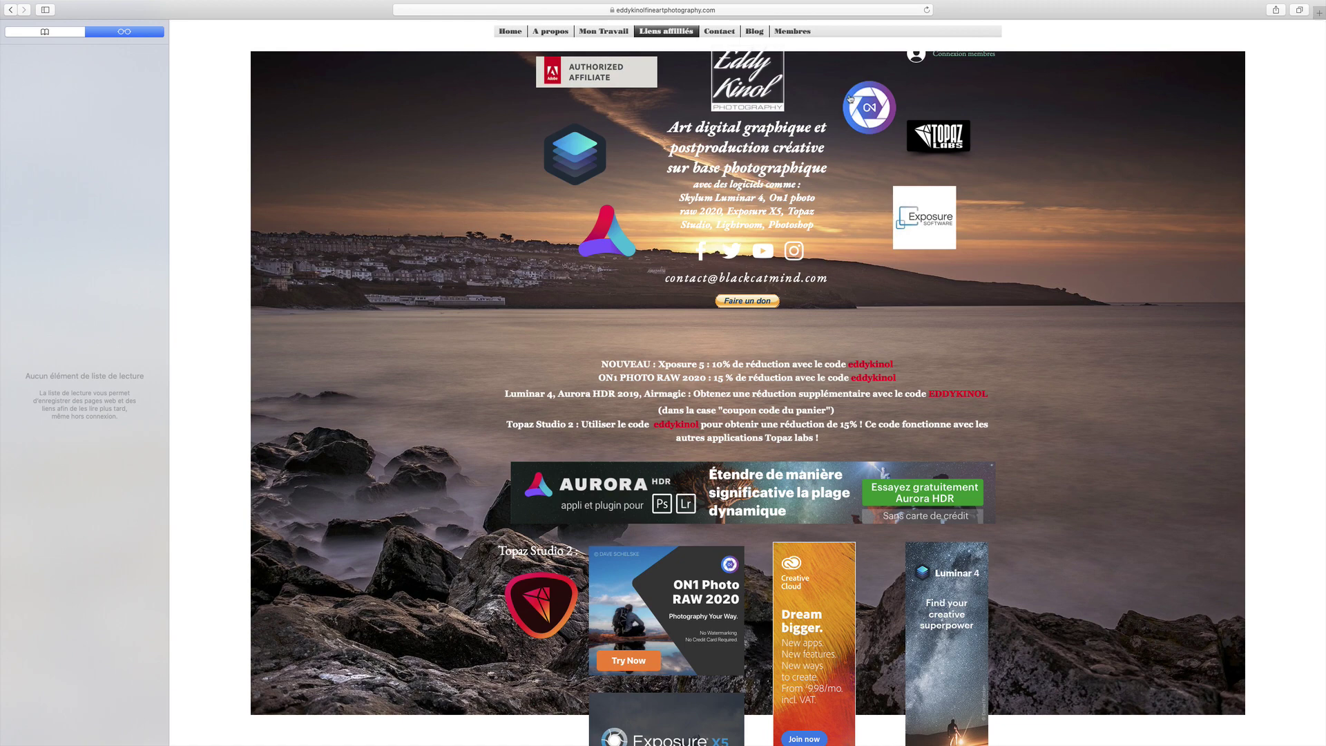
left_click(511, 31)
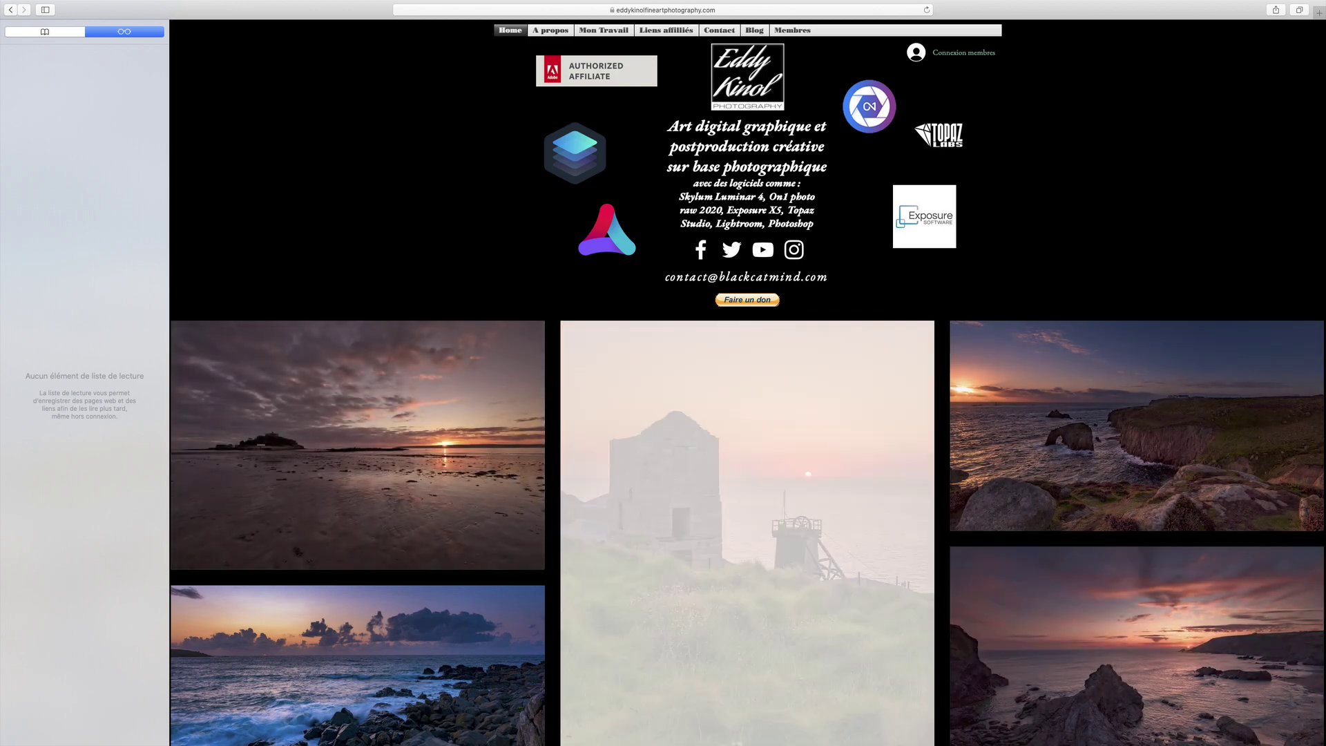
Return to the photo editor and set the blend mode of Calque de réglage 1 to Multiplicateur.
mouse_move(905, 741)
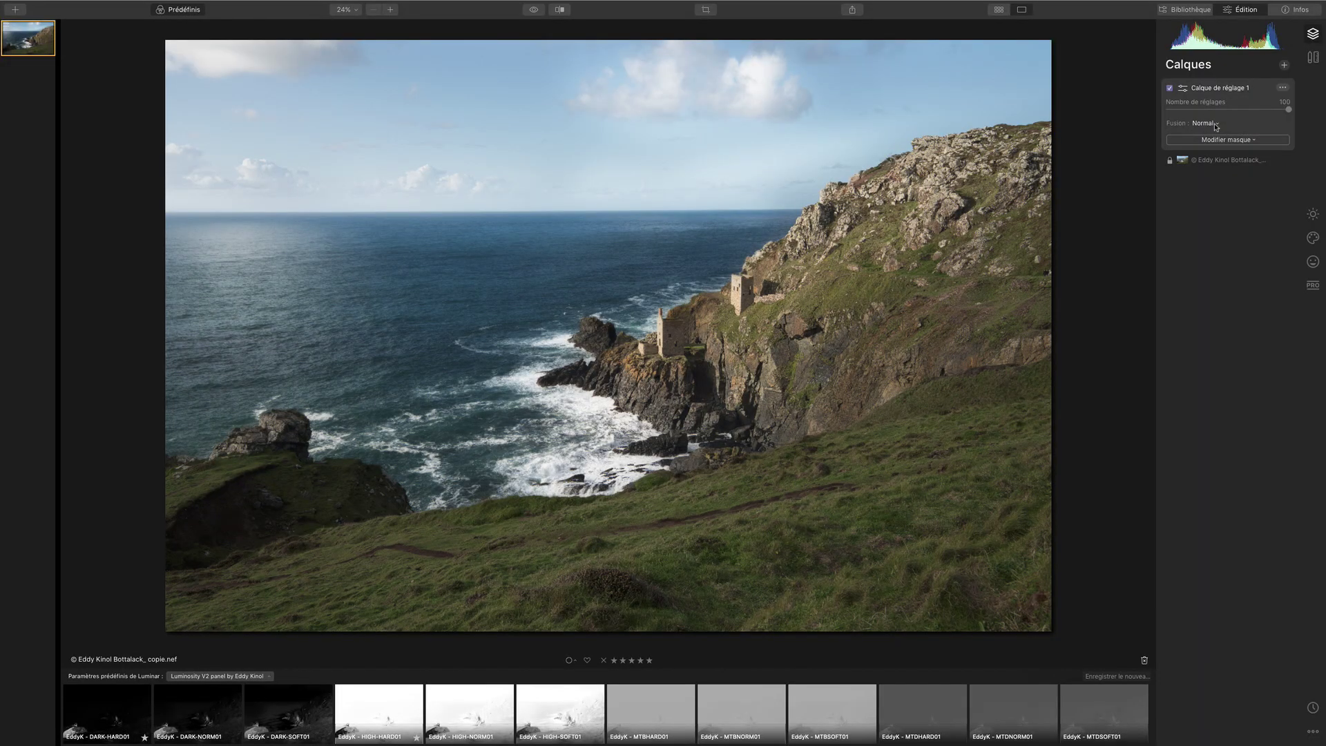
left_click(1215, 127)
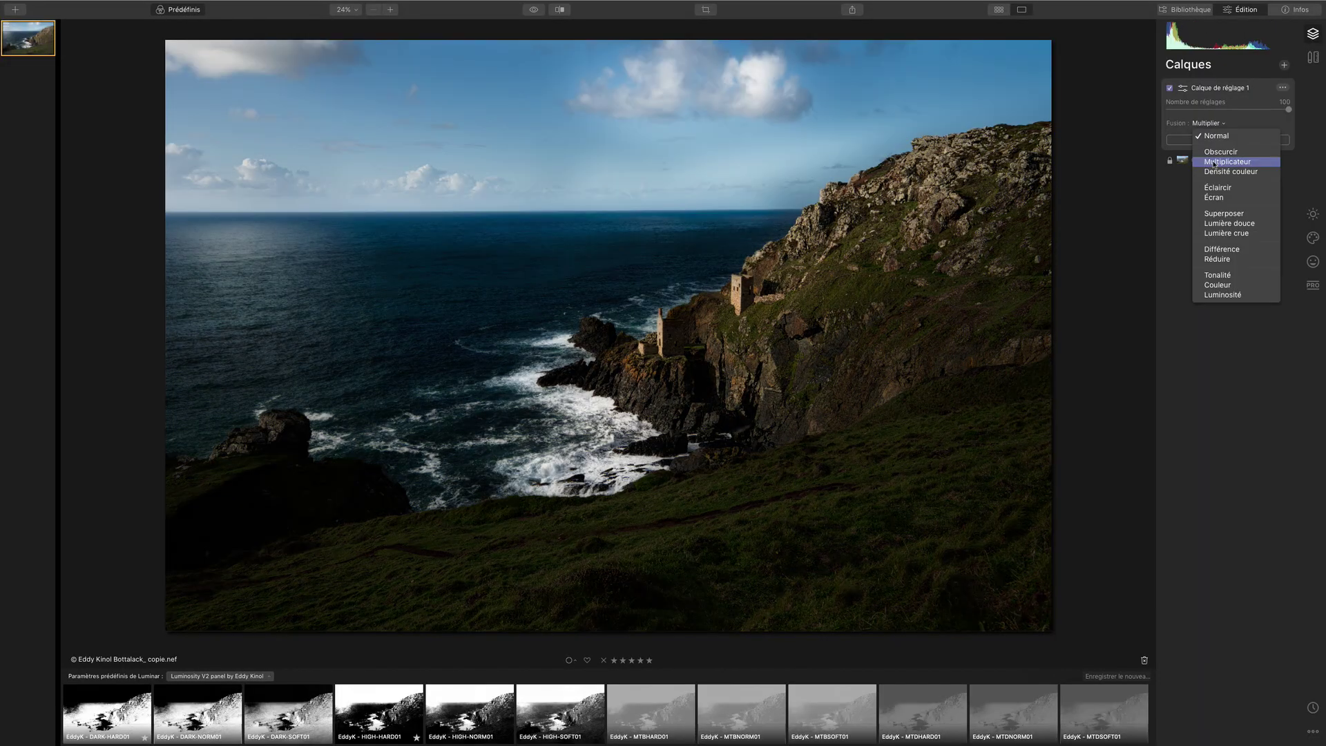
left_click(1214, 163)
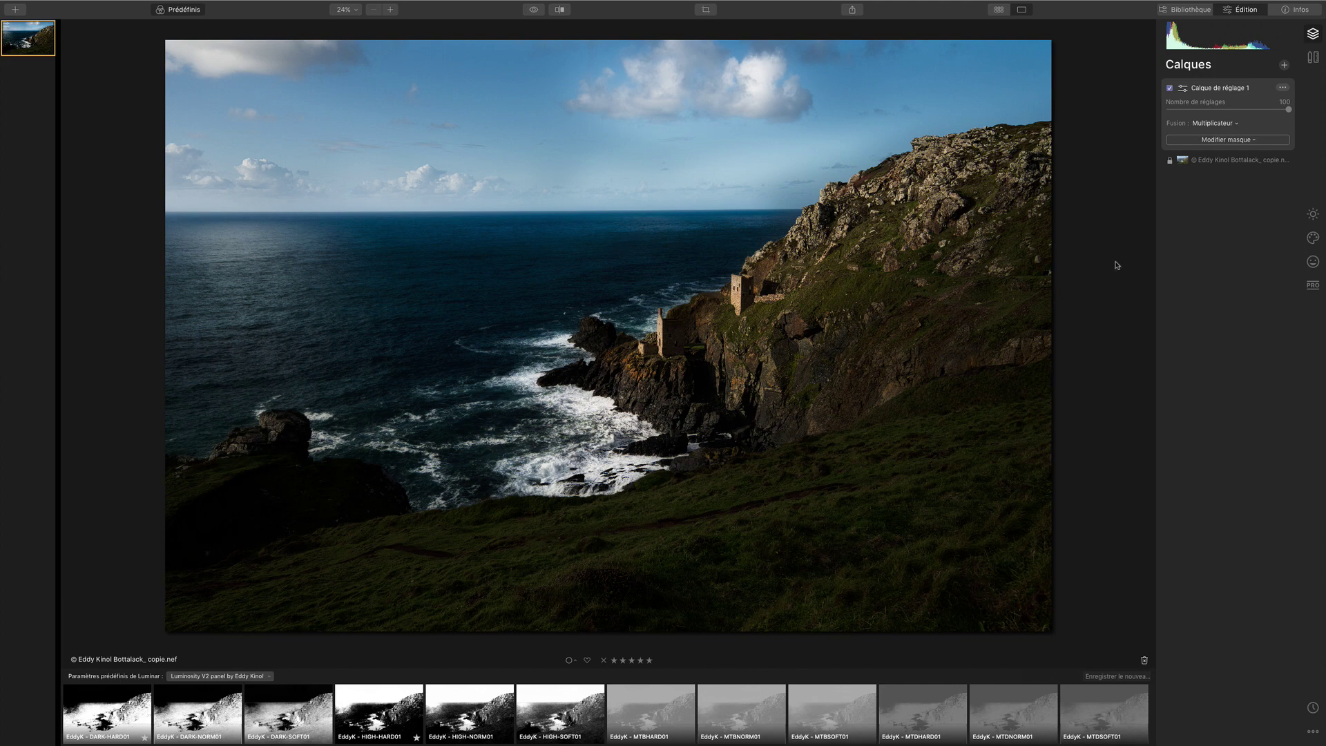
Flatten the Lumière tone curve of Calque de réglage 1 by raising its black endpoint and lowering its white endpoint.
left_click(1313, 214)
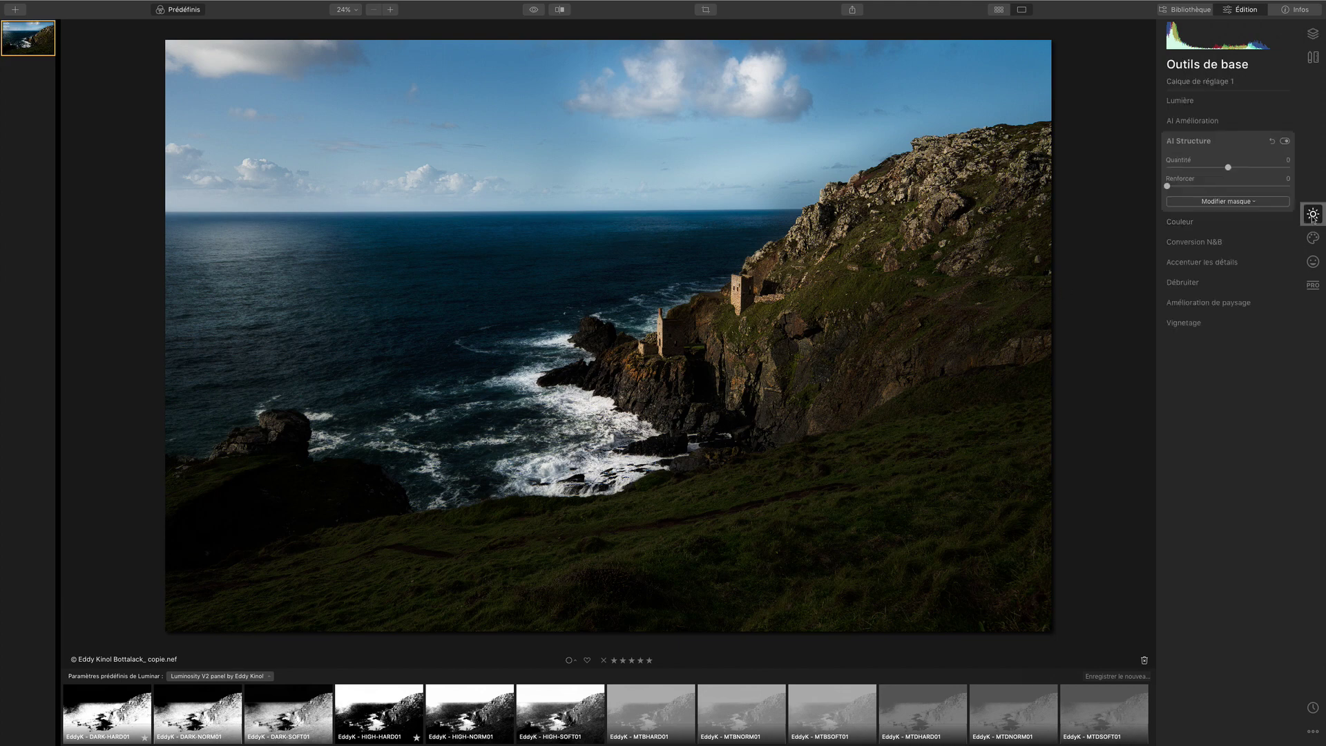
left_click(1186, 101)
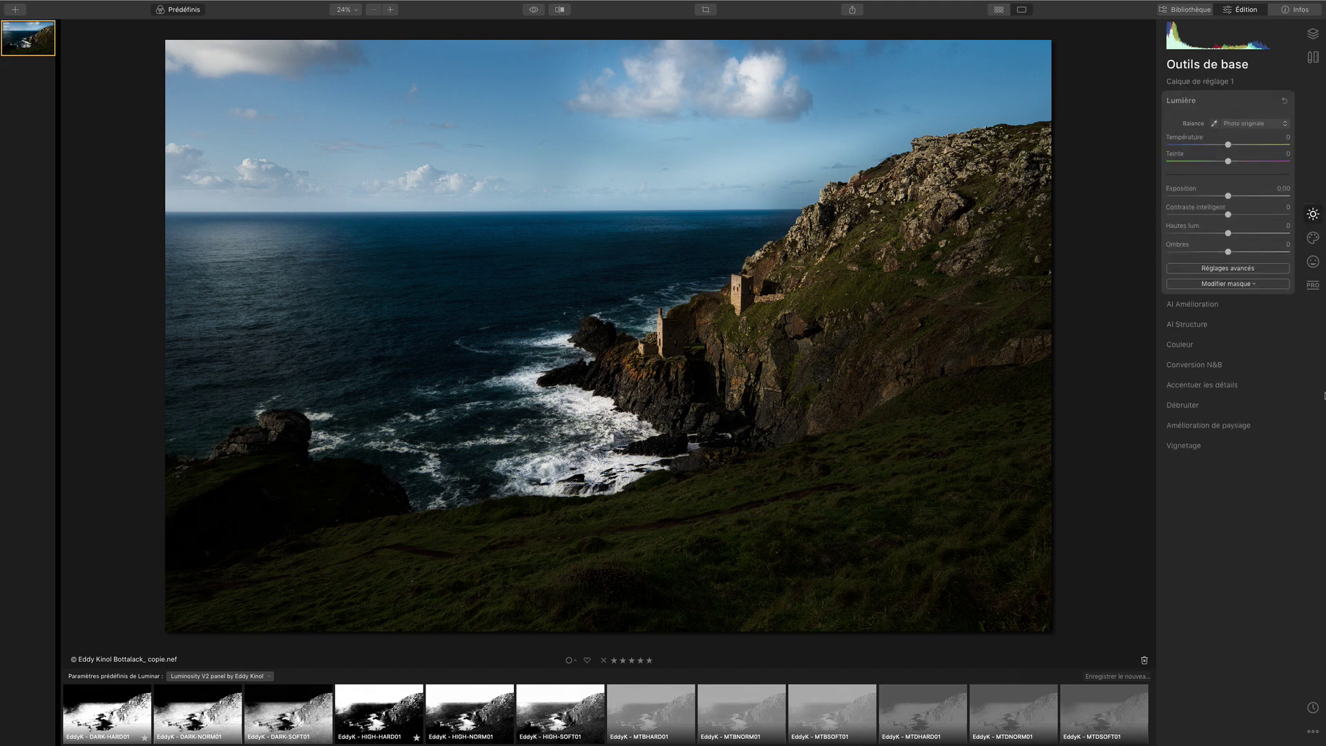
left_click(1241, 271)
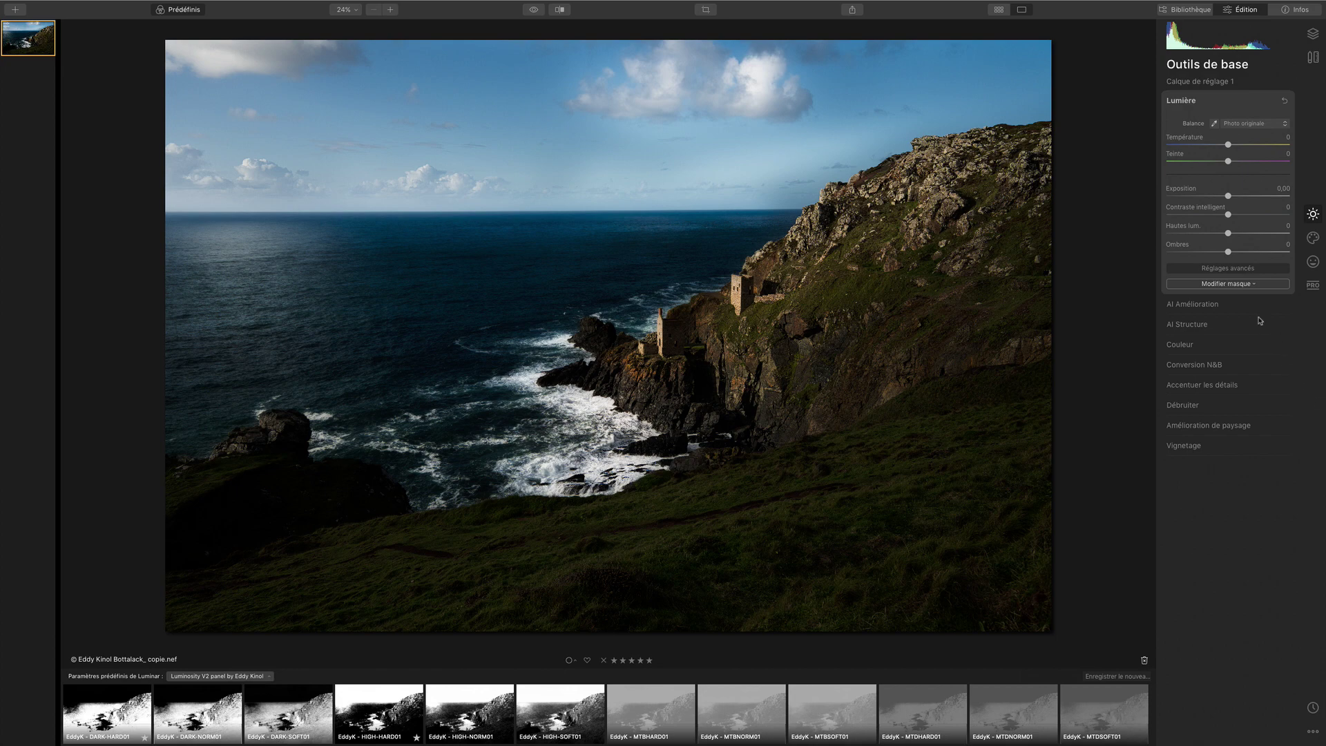
left_click_drag(1170, 451, 1152, 414)
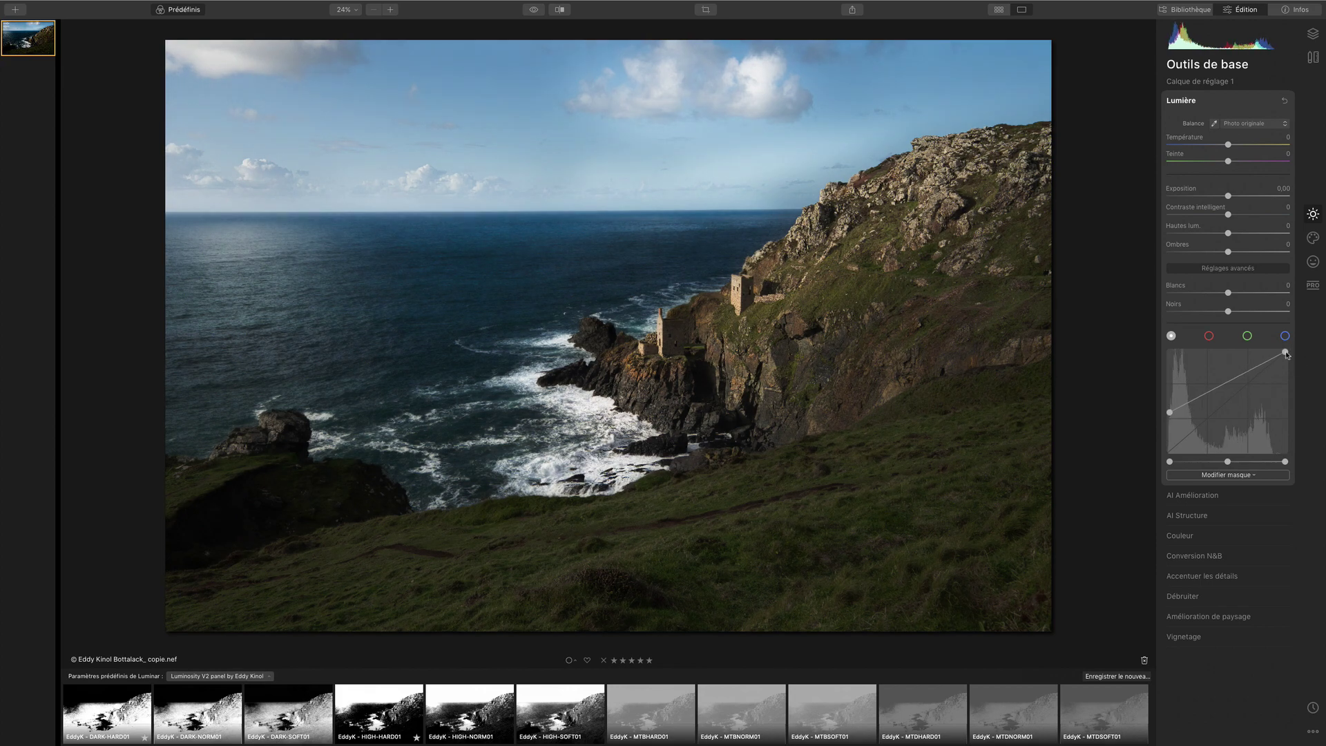
left_click_drag(1287, 355, 1292, 380)
left_click_drag(1172, 411, 1168, 389)
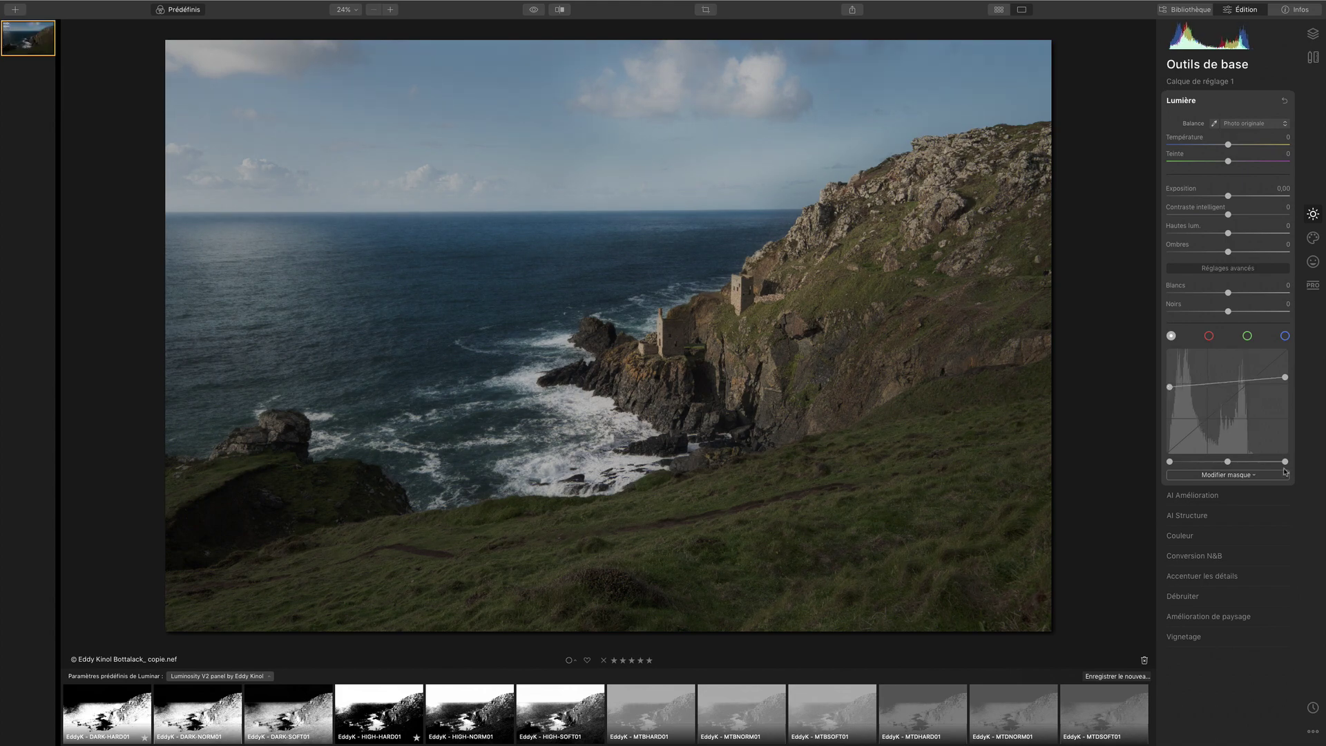
Pull the middle of the Lumière tone curve slightly down and set Exposition to 1.79.
left_click(534, 11)
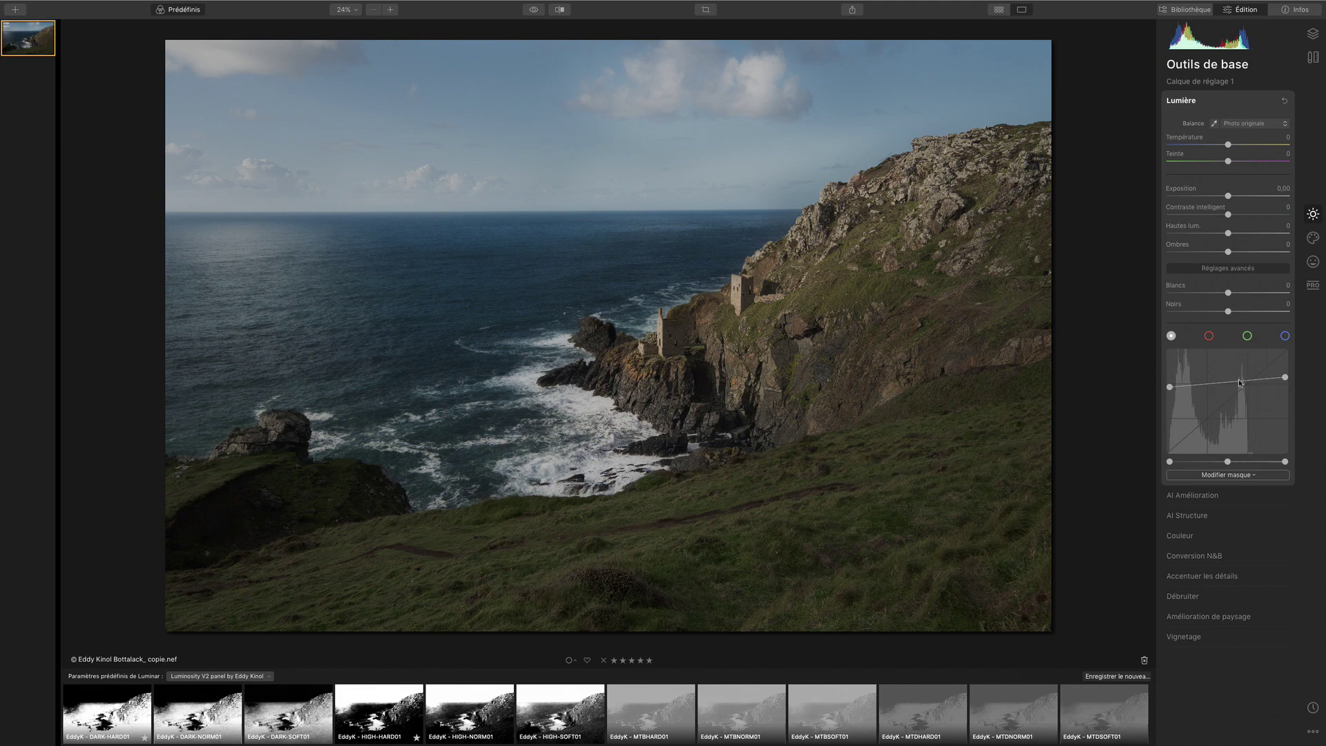
left_click_drag(1239, 381, 1237, 397)
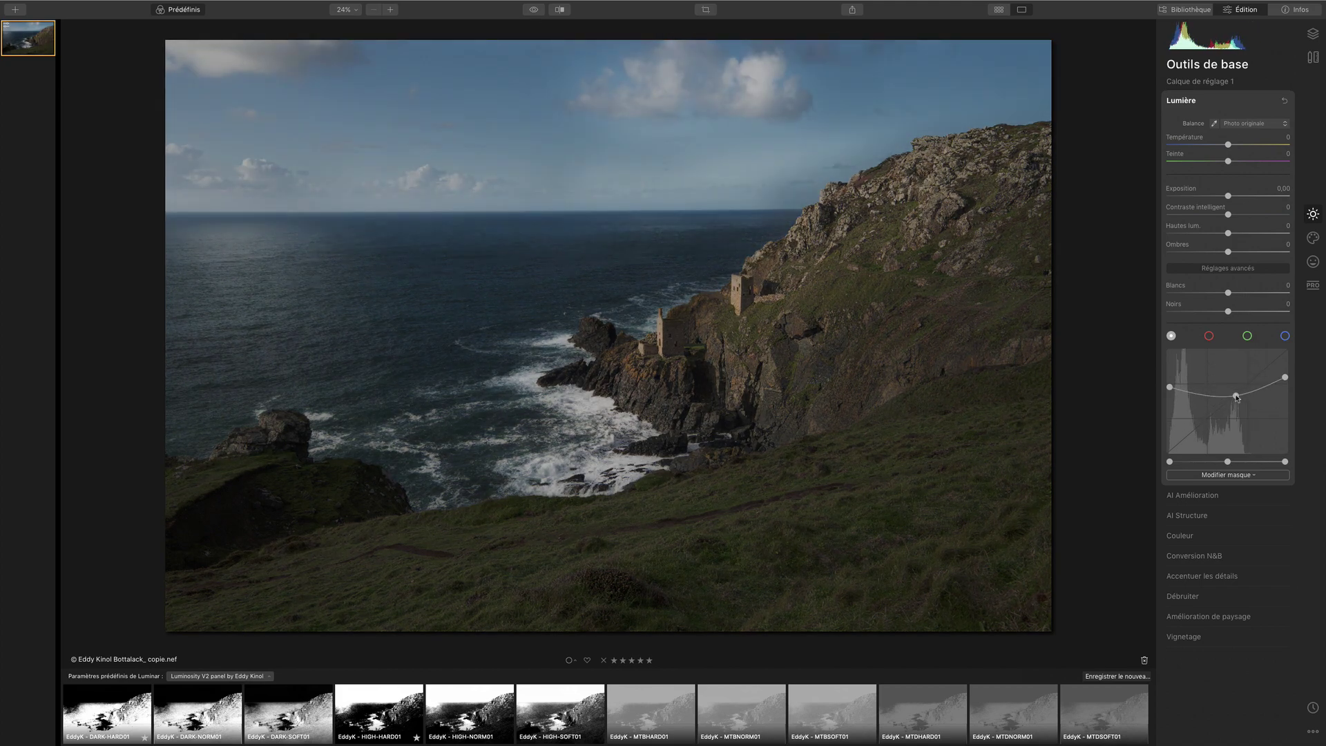
left_click_drag(1228, 196, 1250, 197)
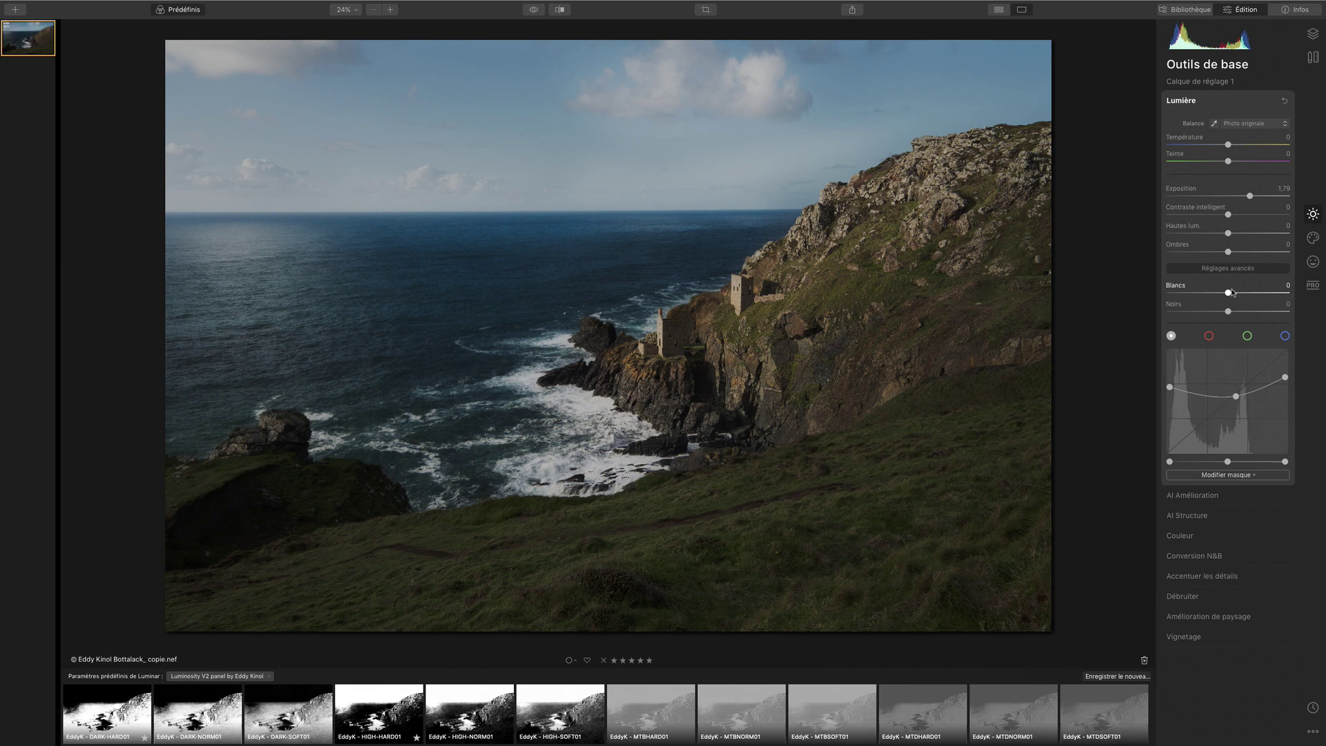
Add a second adjustment layer above Calque de réglage 1 and check which mask types it offers.
left_click(1313, 33)
left_click(1284, 69)
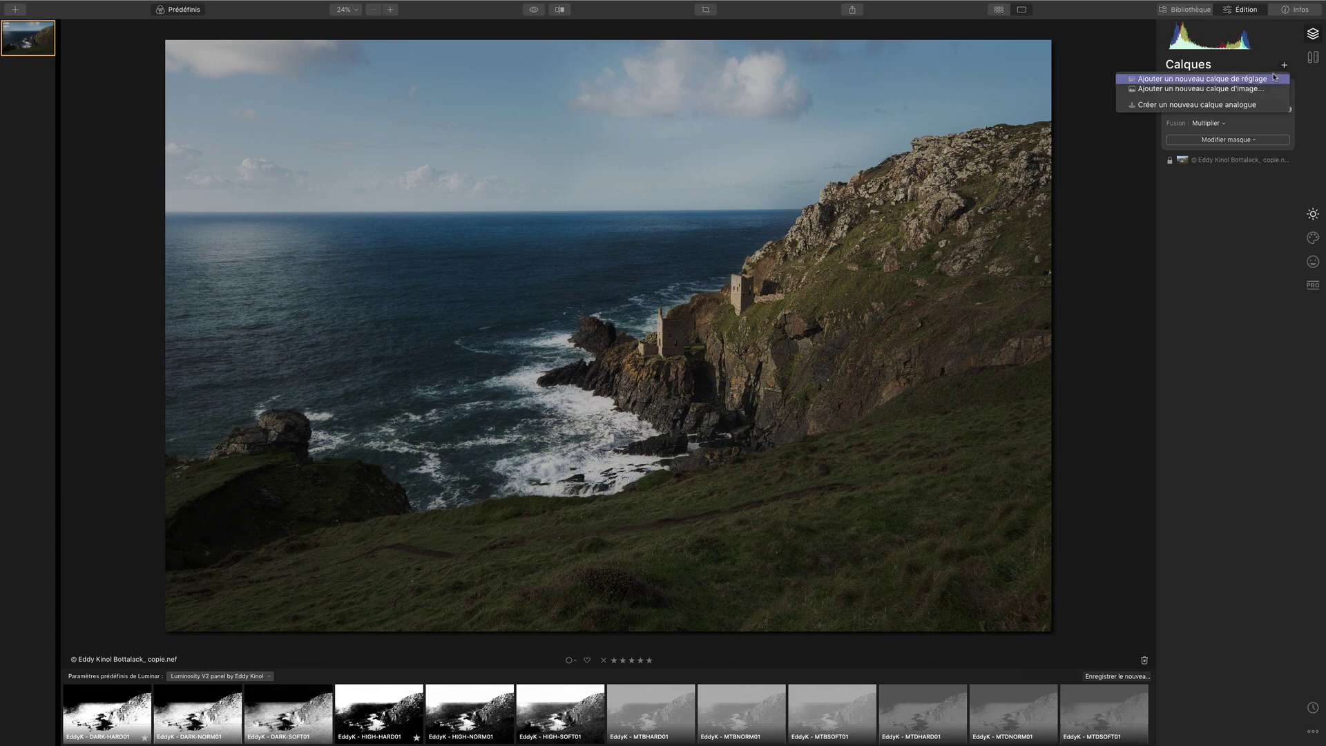
left_click(1275, 79)
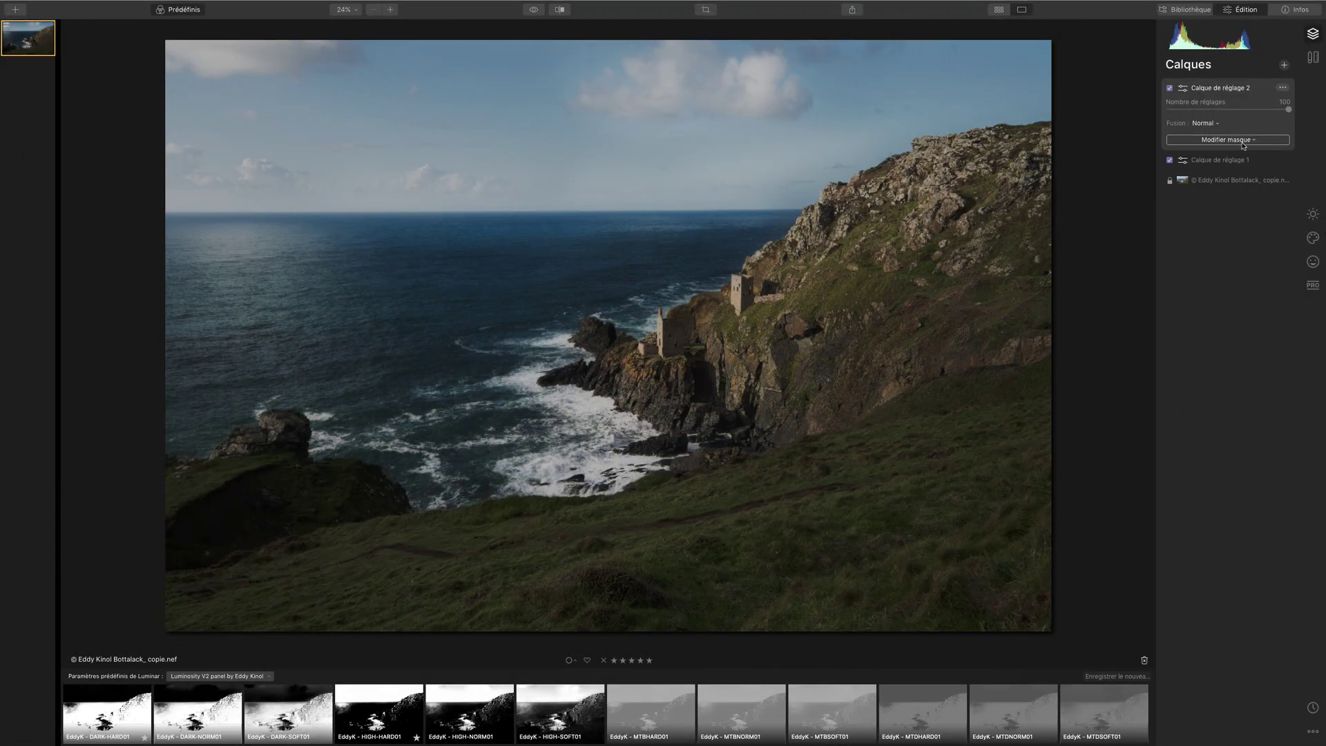
left_click(1245, 142)
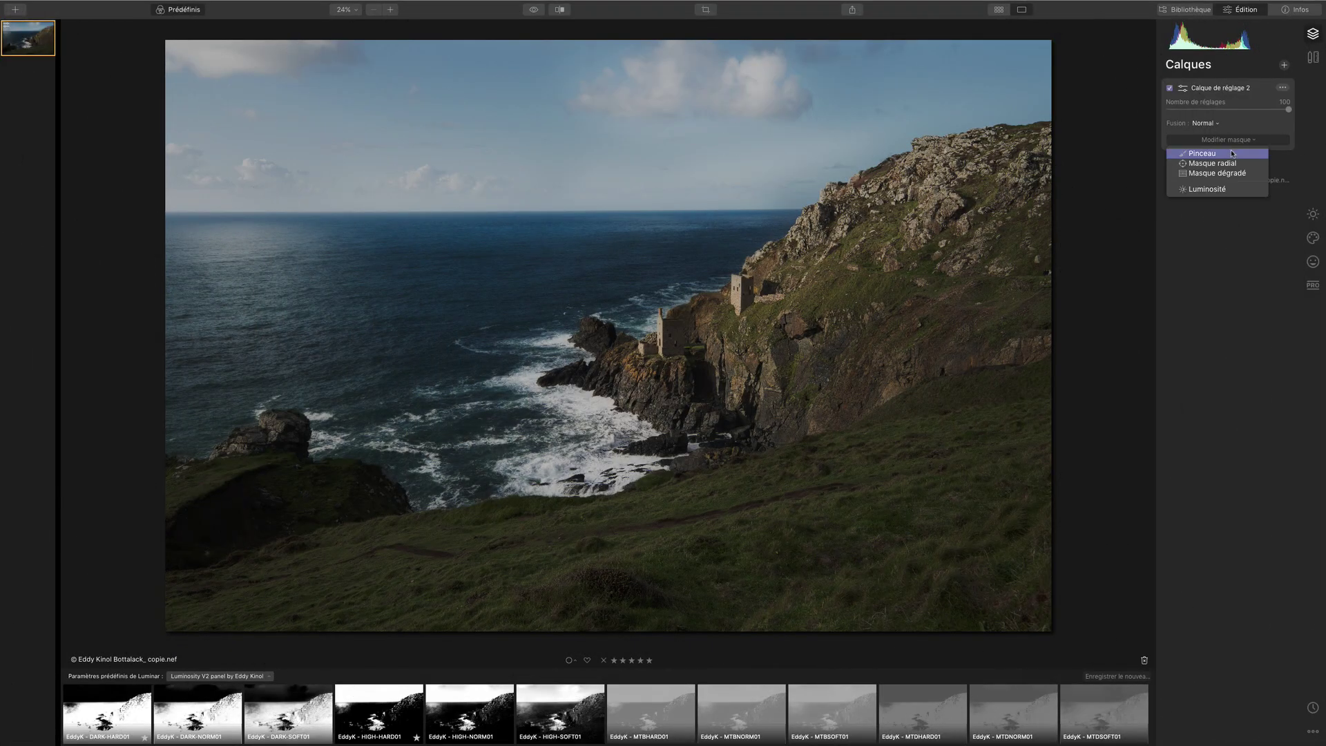
left_click(1270, 324)
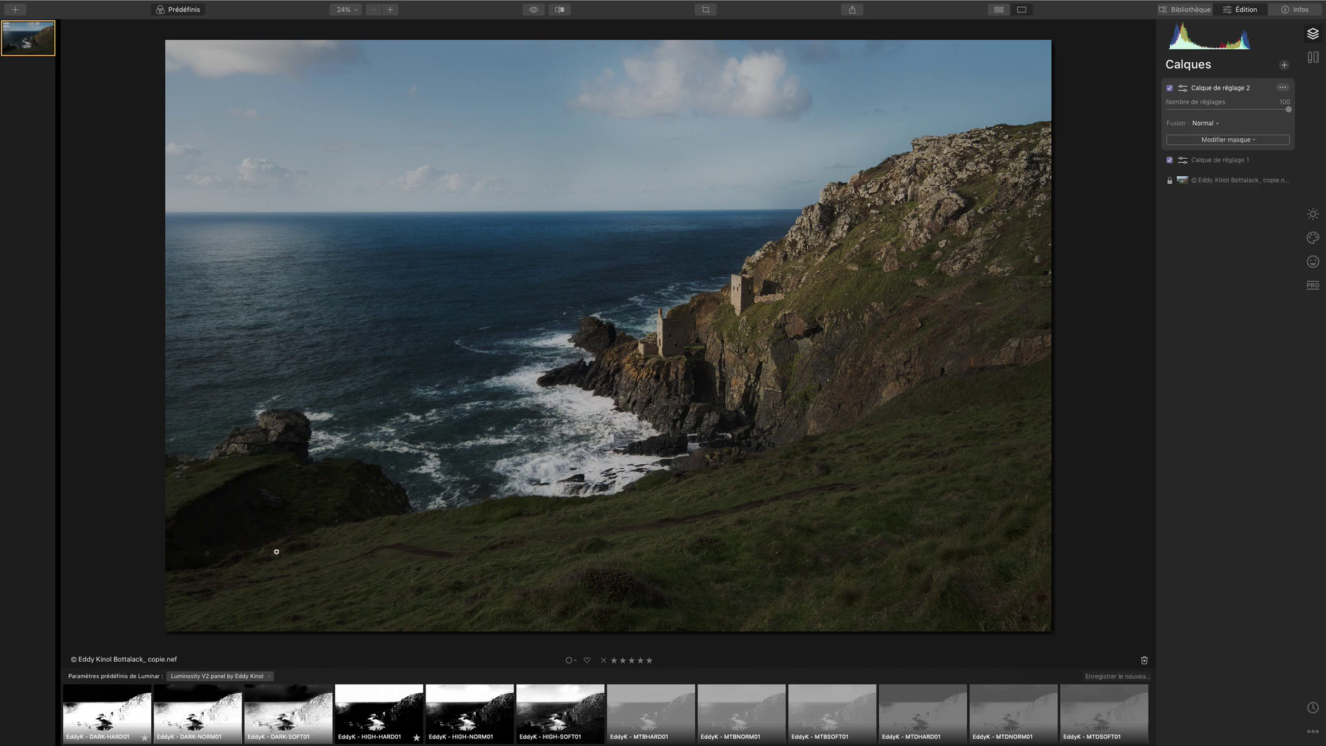
Apply the EddyK - DARK-HARD01 and DARK-NORM01 presets to Calque de réglage 2, reset Contraste intelligent to 0 and set Exposition to 0.63.
left_click(131, 718)
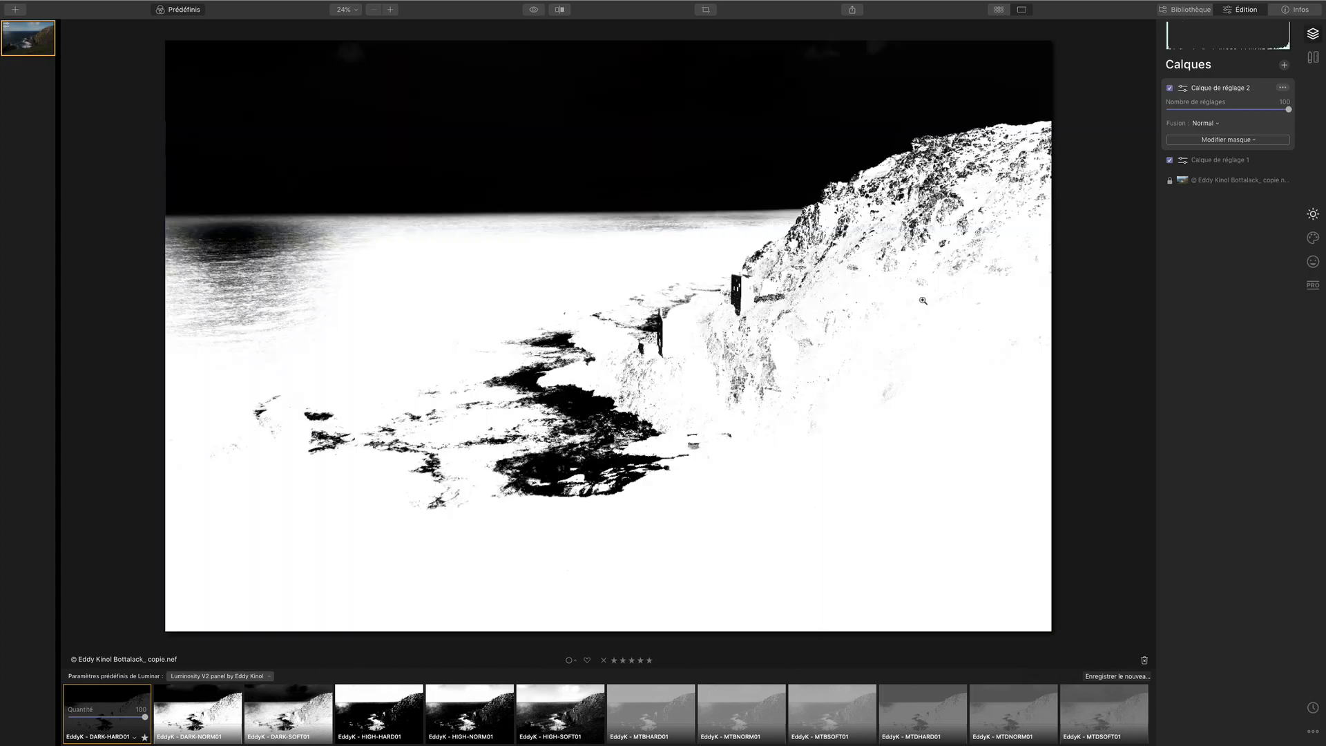
left_click(1313, 214)
left_click_drag(1228, 196, 1289, 195)
left_click_drag(1289, 214, 1168, 214)
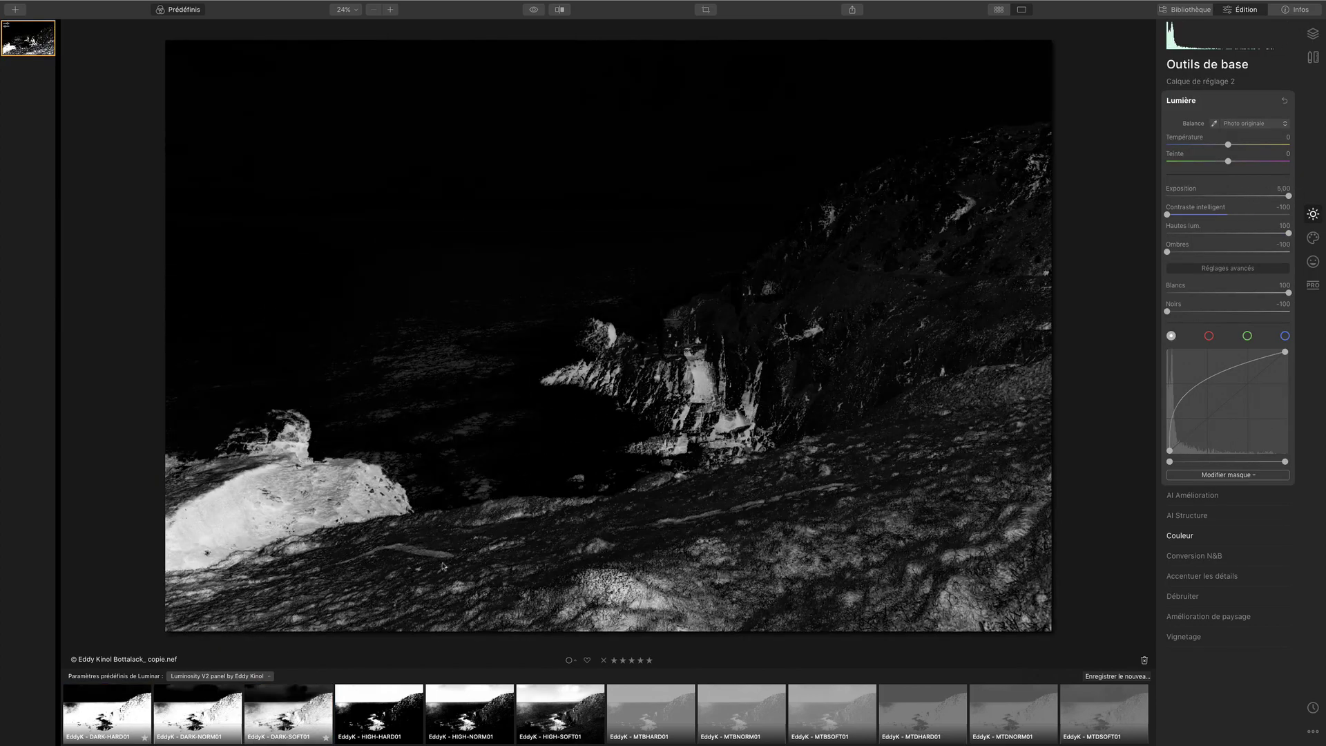
left_click(205, 709)
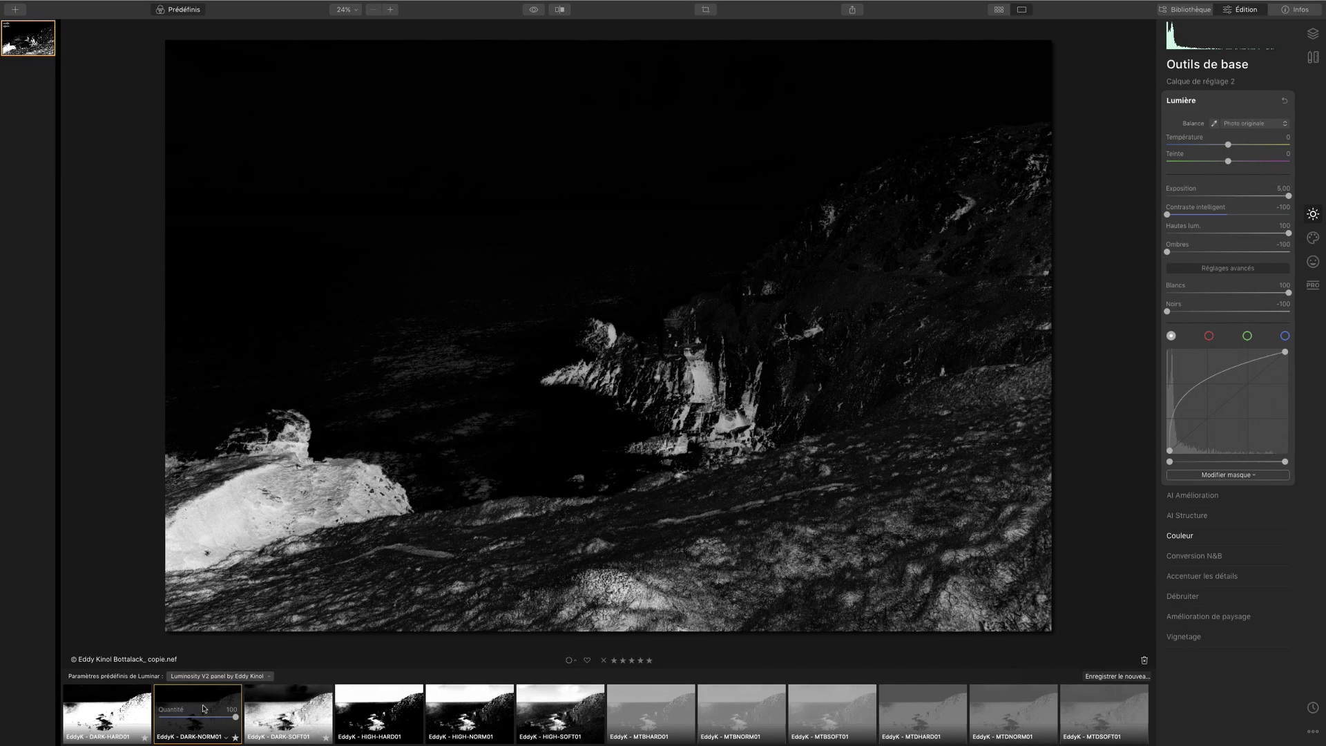
double_click(1237, 214)
double_click(1289, 197)
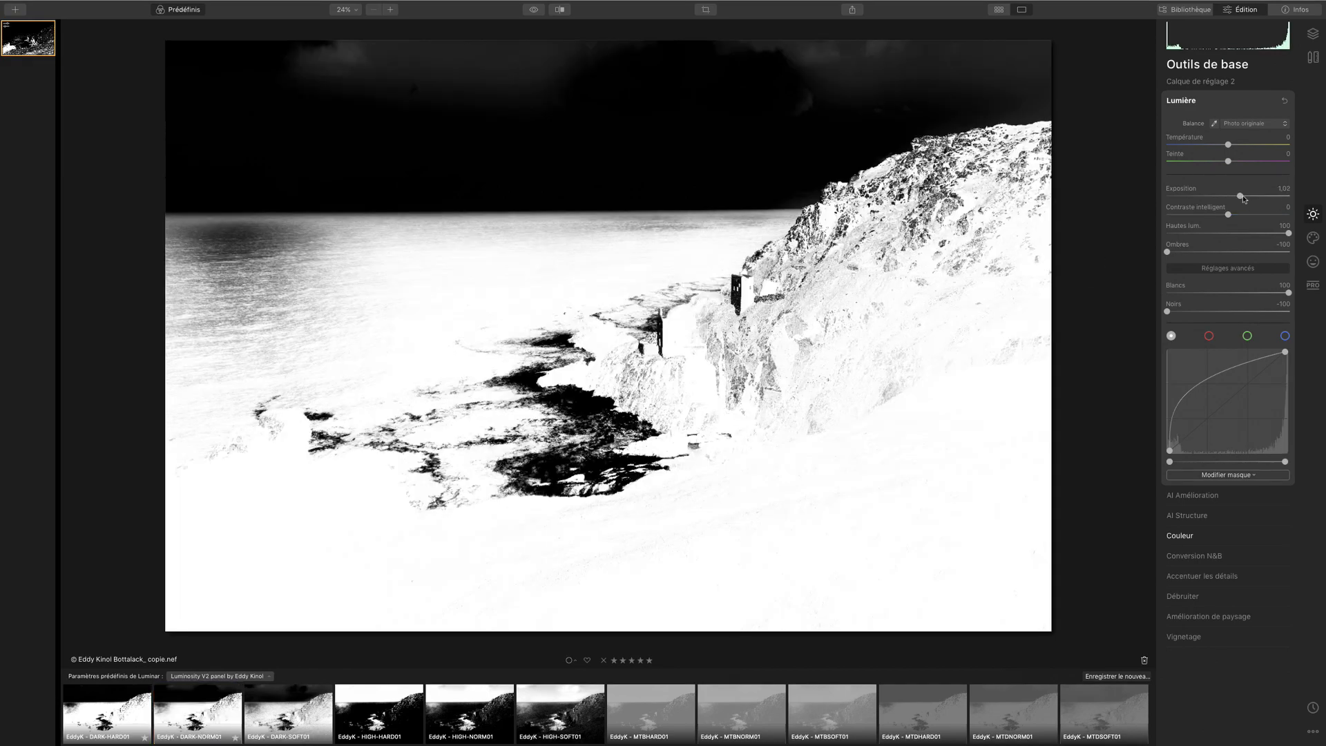
mouse_move(1229, 197)
left_mouse_down()
mouse_move(1194, 199)
mouse_move(1237, 199)
left_mouse_up()
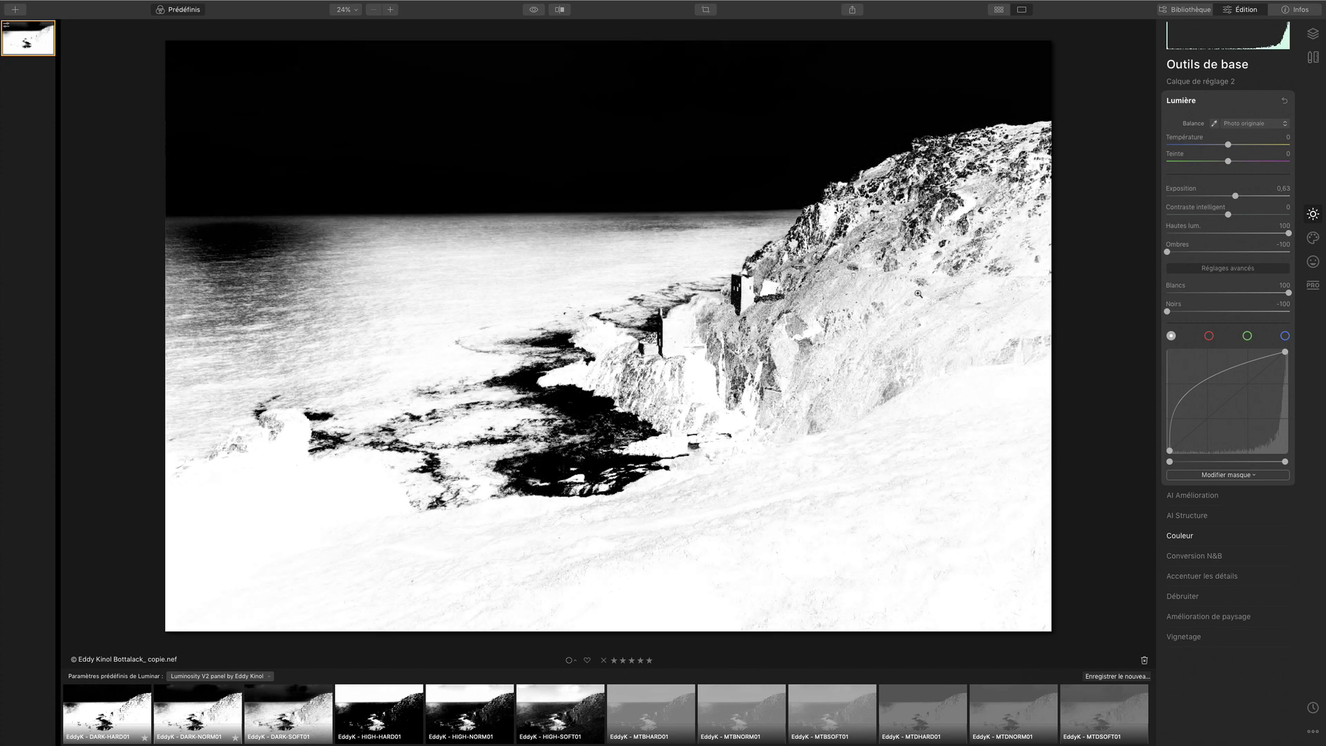
Create a Luminosité mask on Calque de réglage 2 and copy that mask.
left_click(1320, 33)
left_click(1228, 140)
left_click(1219, 194)
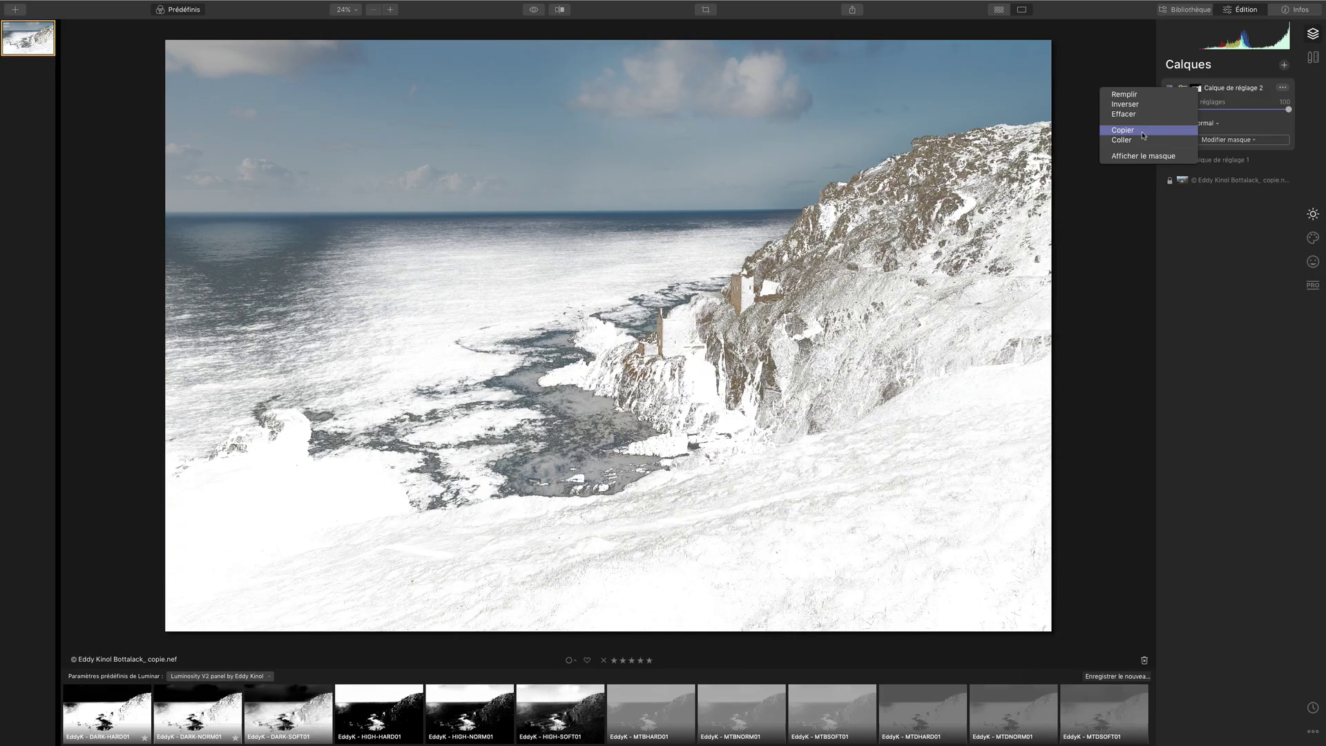
left_click(1161, 136)
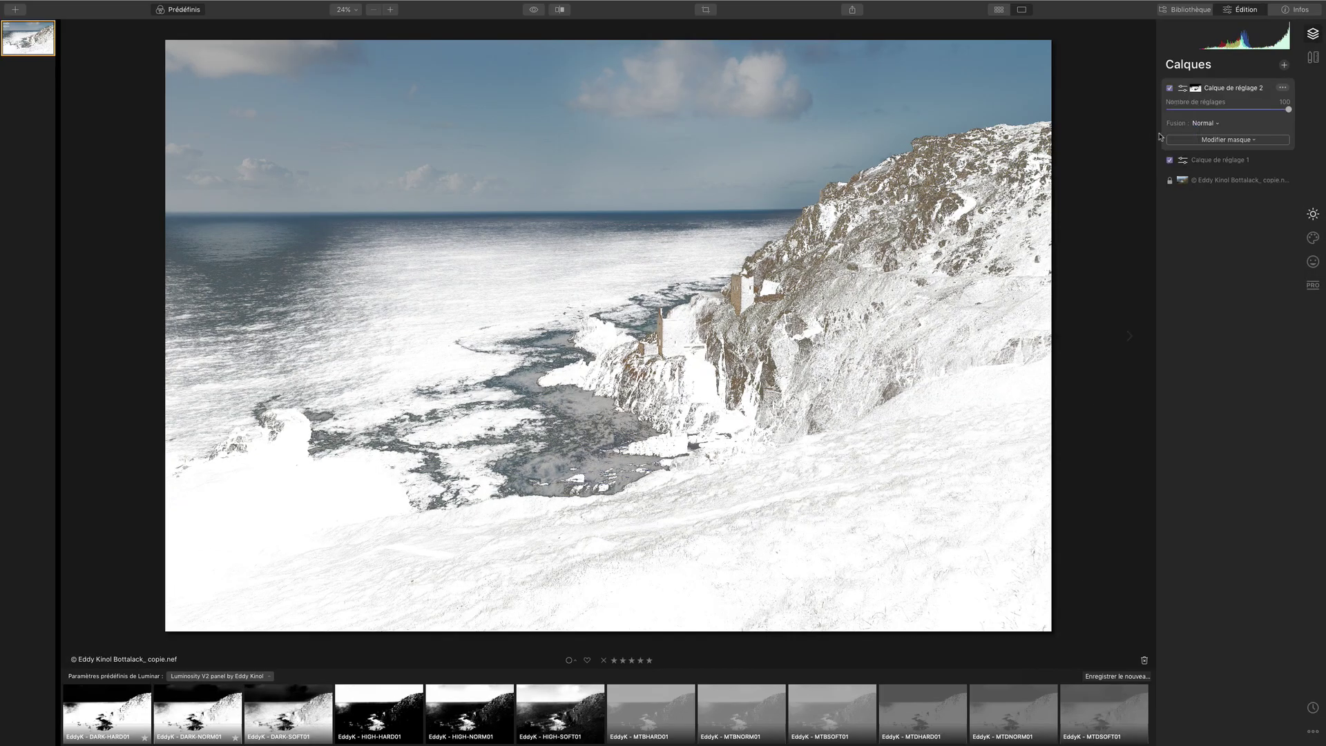
Delete the black-and-white Calque de réglage 2 and add a fresh adjustment layer in its place.
left_click(1283, 87)
left_click(1194, 111)
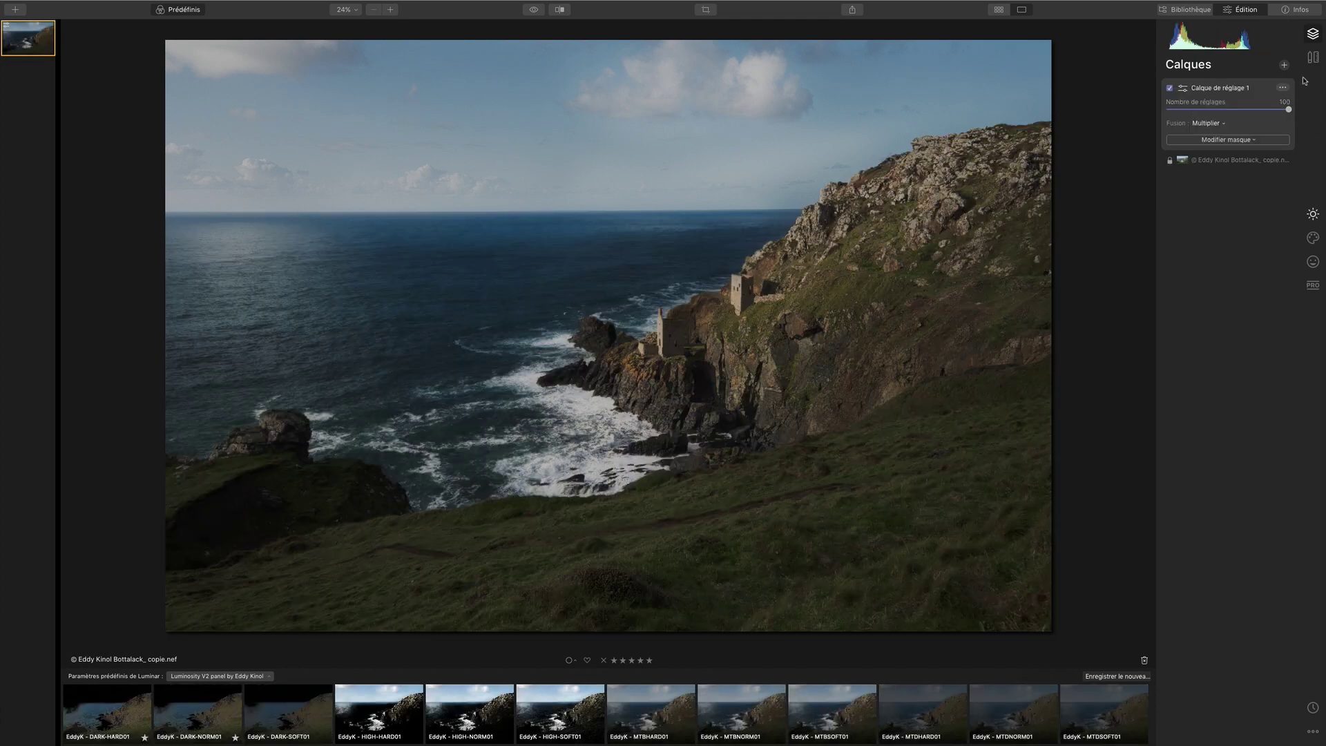
left_click(1284, 65)
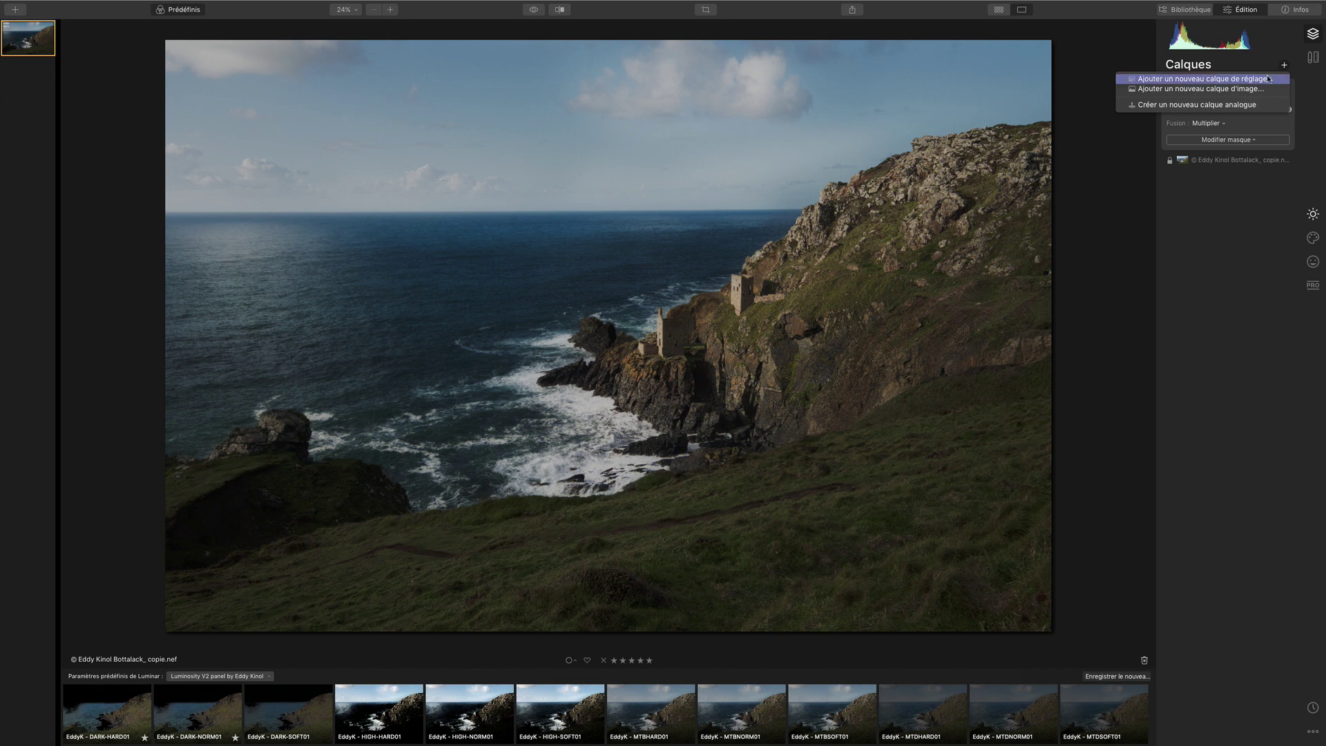
left_click(1270, 79)
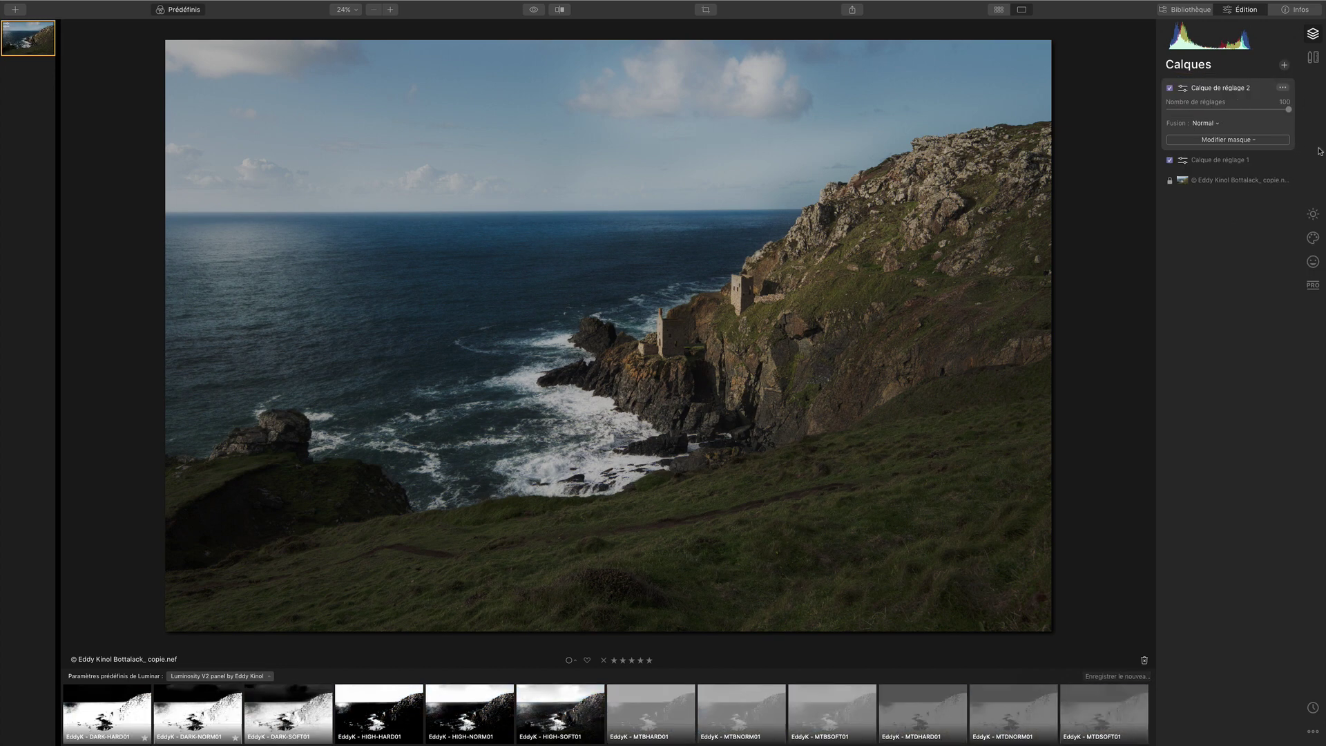
Start a brush mask on the fresh Calque de réglage 2 and paste the copied luminosity mask into it.
left_click(1226, 140)
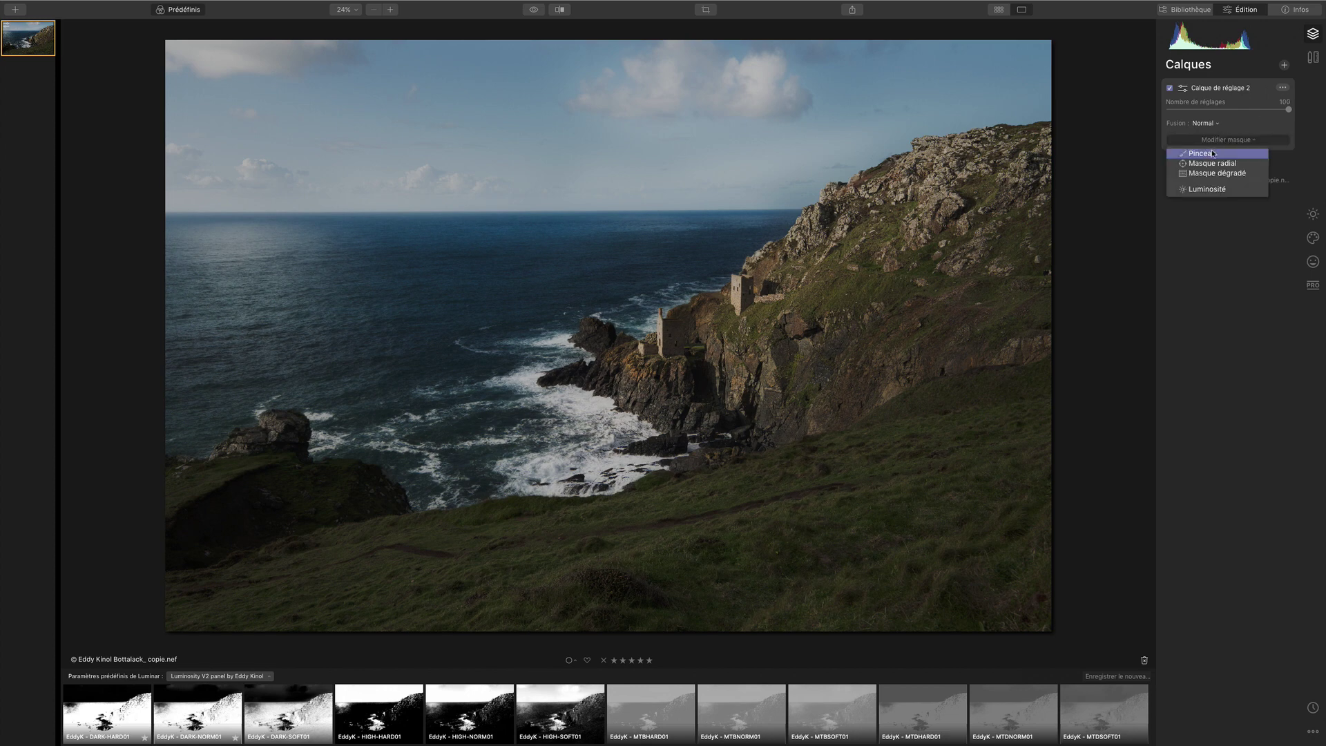
left_click(1185, 148)
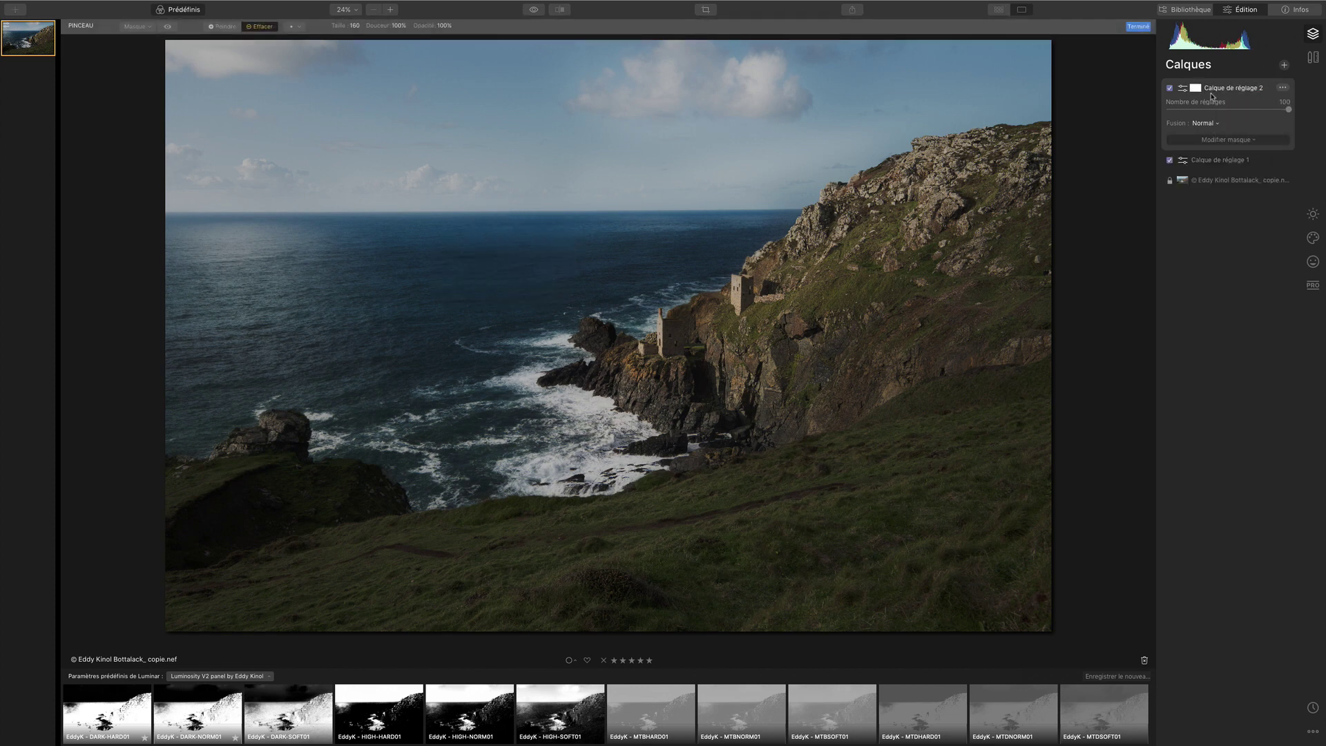
left_click(1199, 90)
left_click(1140, 139)
Raise the Lumière Exposition of Calque de réglage 2 to about 1.0.
left_click(1313, 214)
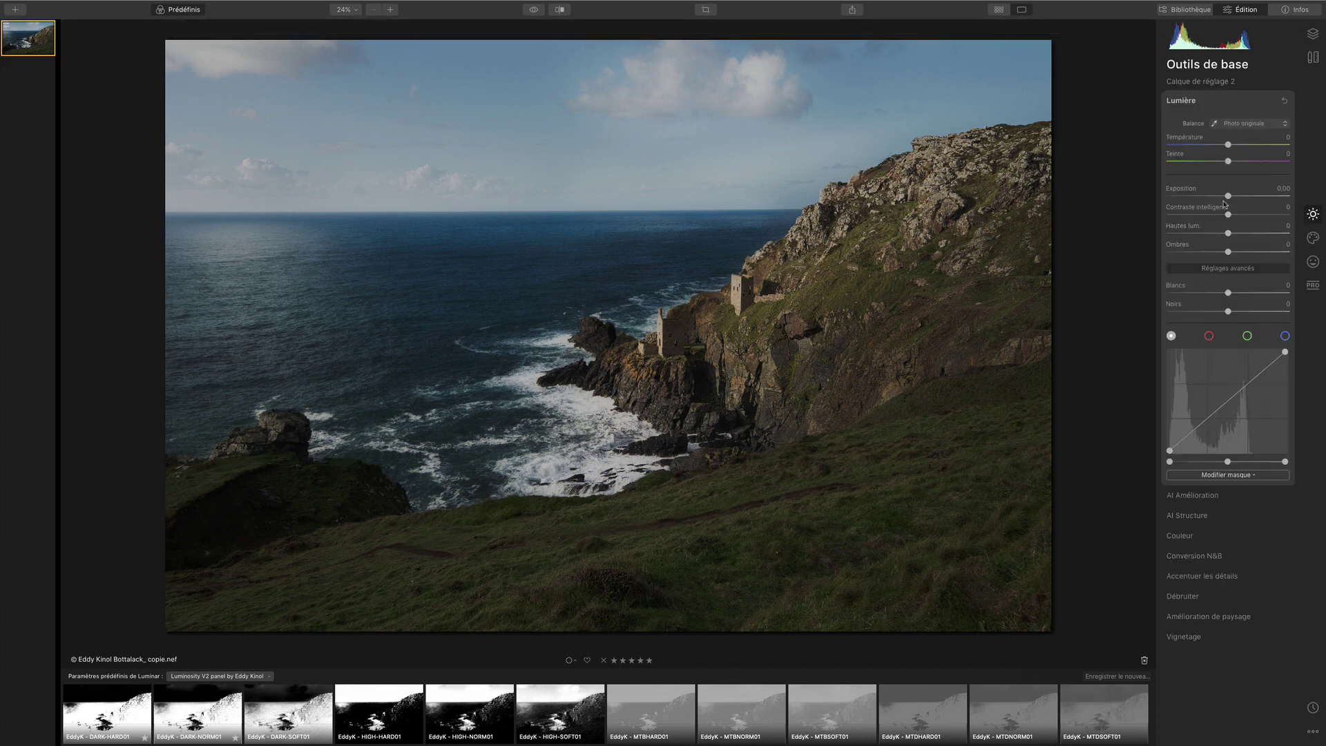
left_click_drag(1228, 196, 1241, 196)
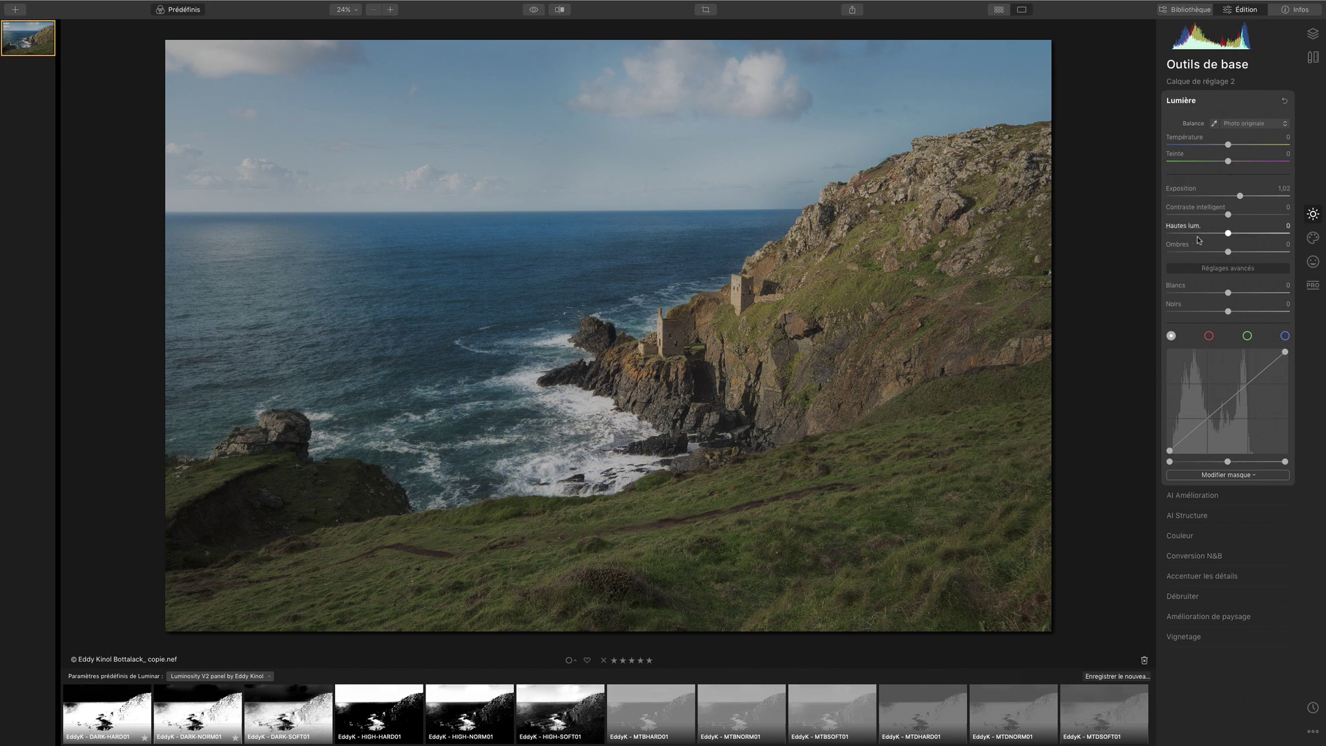
Set Contraste avancé to near-maximum highlights contrast with lowered balance, midtone contrast 49 and balance 19, shadow contrast 44 and balance 33.
left_click(1312, 284)
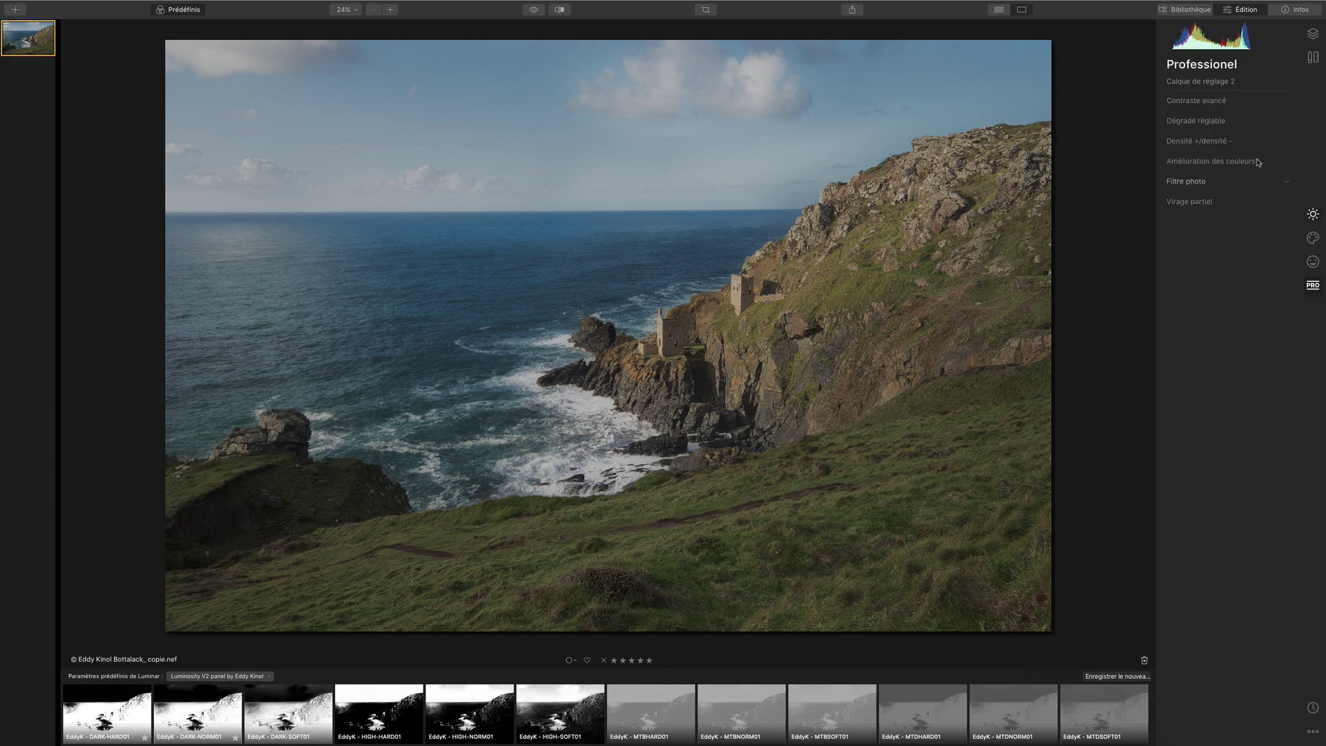
left_click(1212, 103)
left_click_drag(1168, 127, 1225, 146)
left_click_drag(1167, 178, 1227, 178)
left_click_drag(1228, 197, 1225, 198)
left_click_drag(1167, 230, 1221, 230)
left_click_drag(1228, 249, 1249, 249)
left_click_drag(1224, 198, 1240, 197)
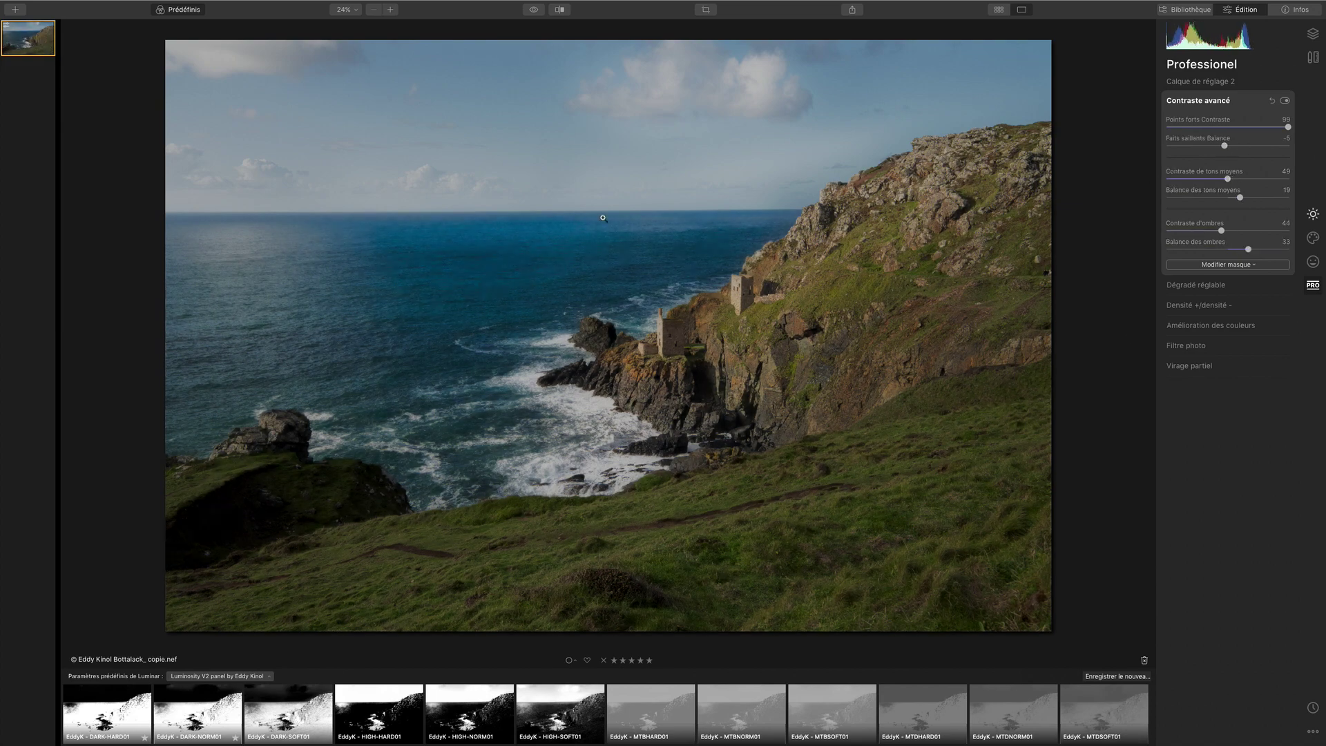
left_click_drag(1225, 146, 1205, 146)
Set the Exposition of Calque de réglage 2 to 1.11 and add a third adjustment layer above it.
left_click(1312, 213)
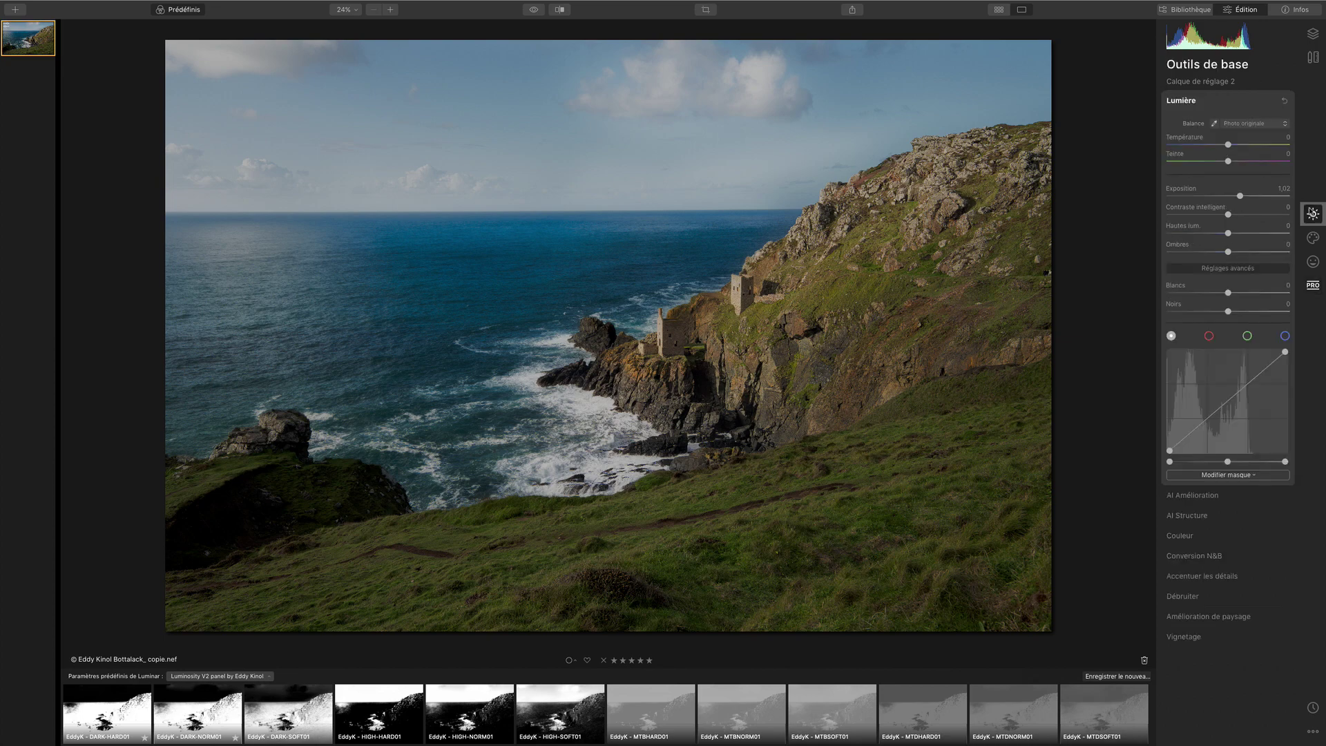
left_click_drag(1241, 197, 1243, 196)
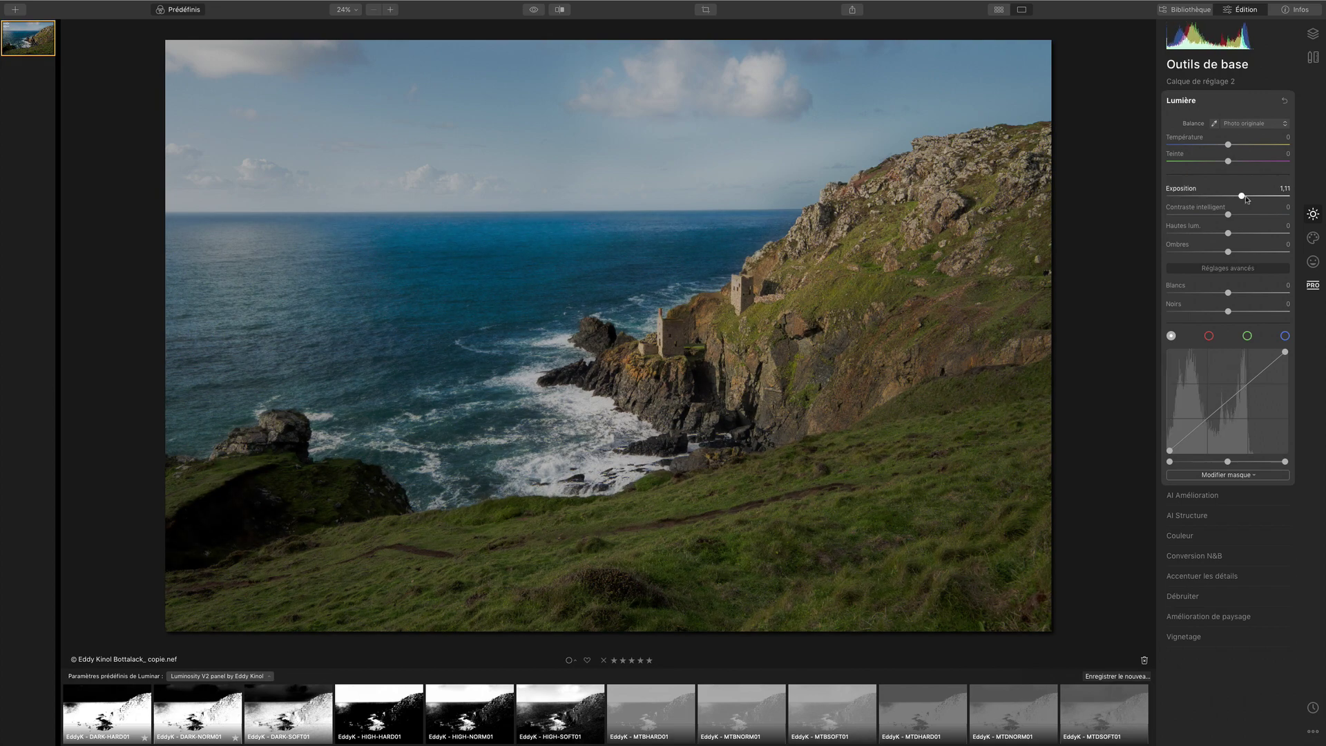
left_click(1313, 33)
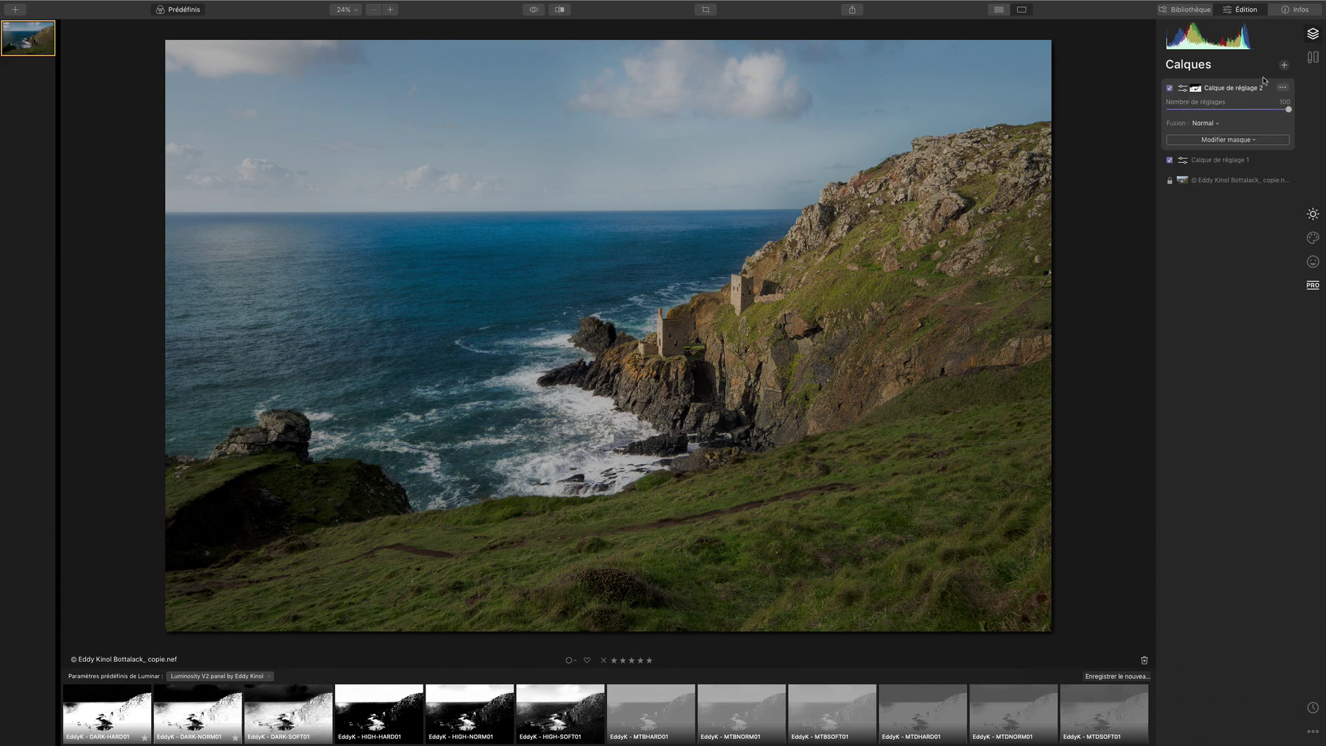
left_click(1284, 64)
left_click(1230, 77)
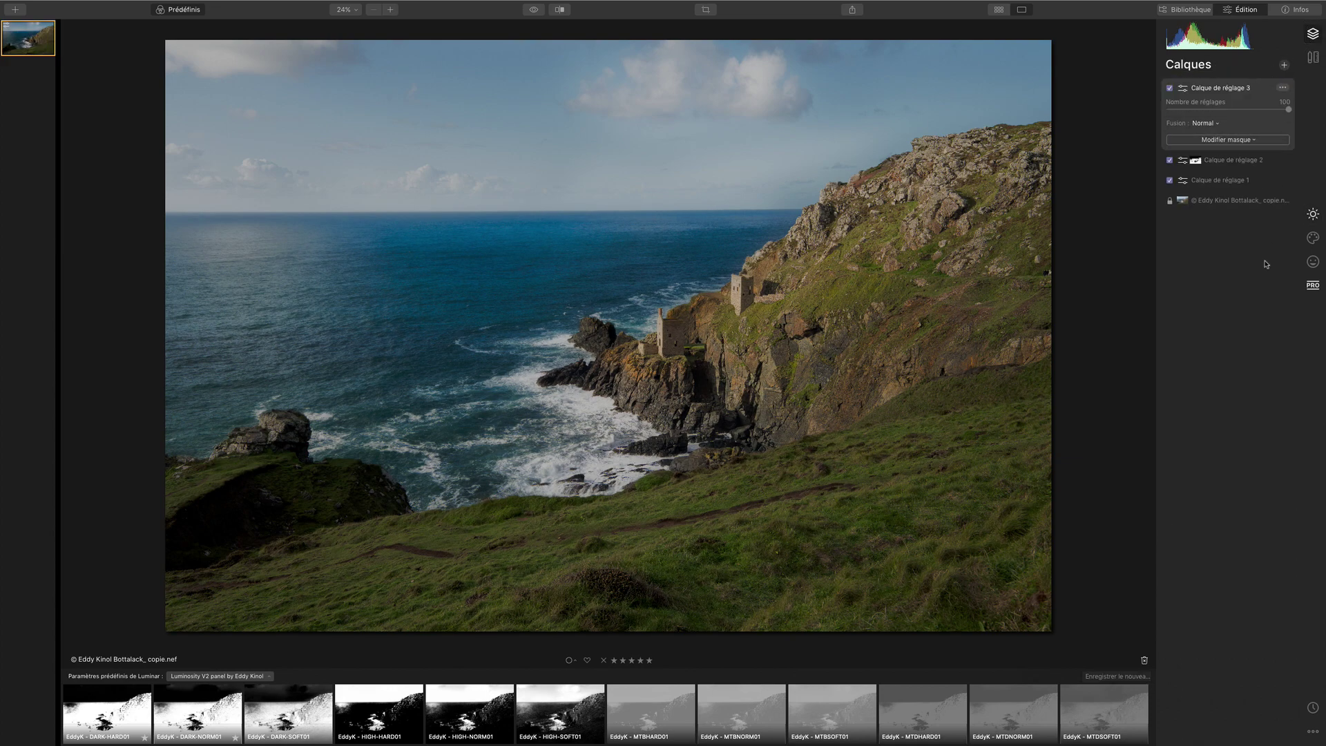
For Calque de réglage 3, set the green hue's Saturation to 41 and Luminance to -42 in Couleur.
left_click(1313, 214)
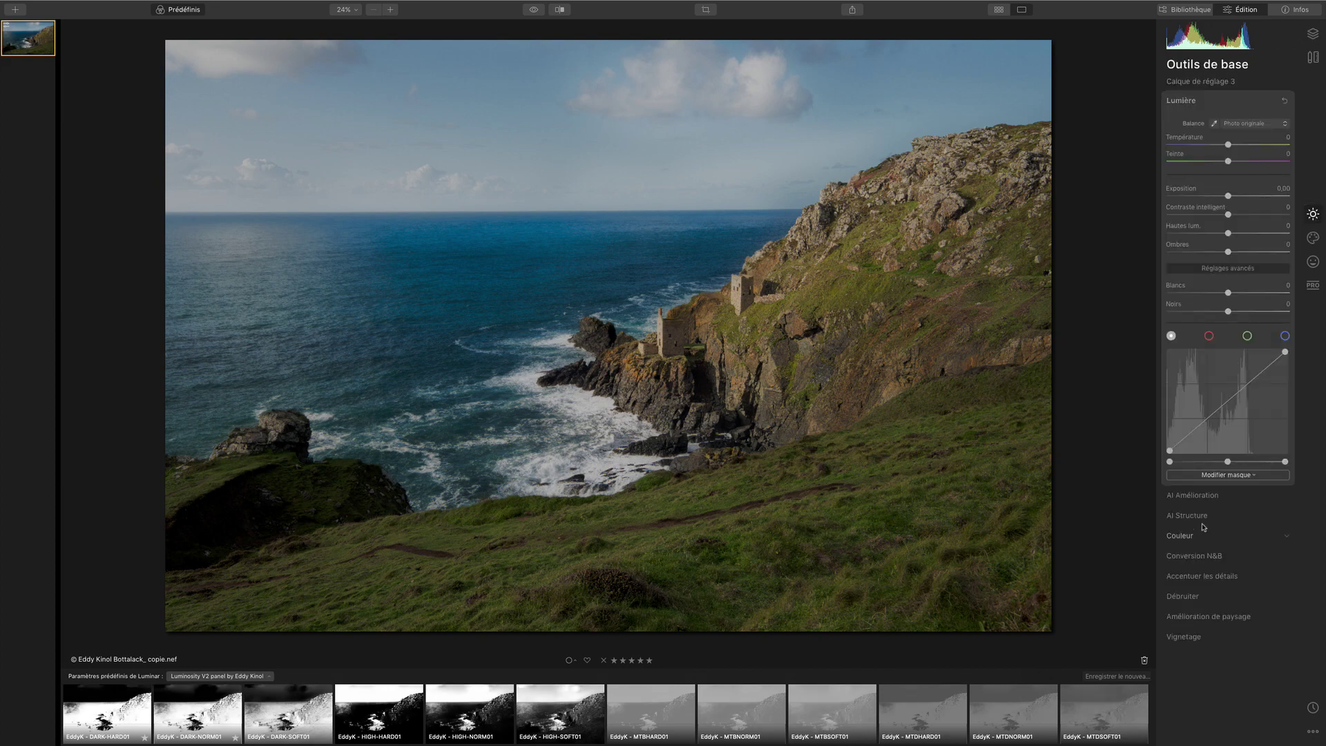
left_click(1182, 536)
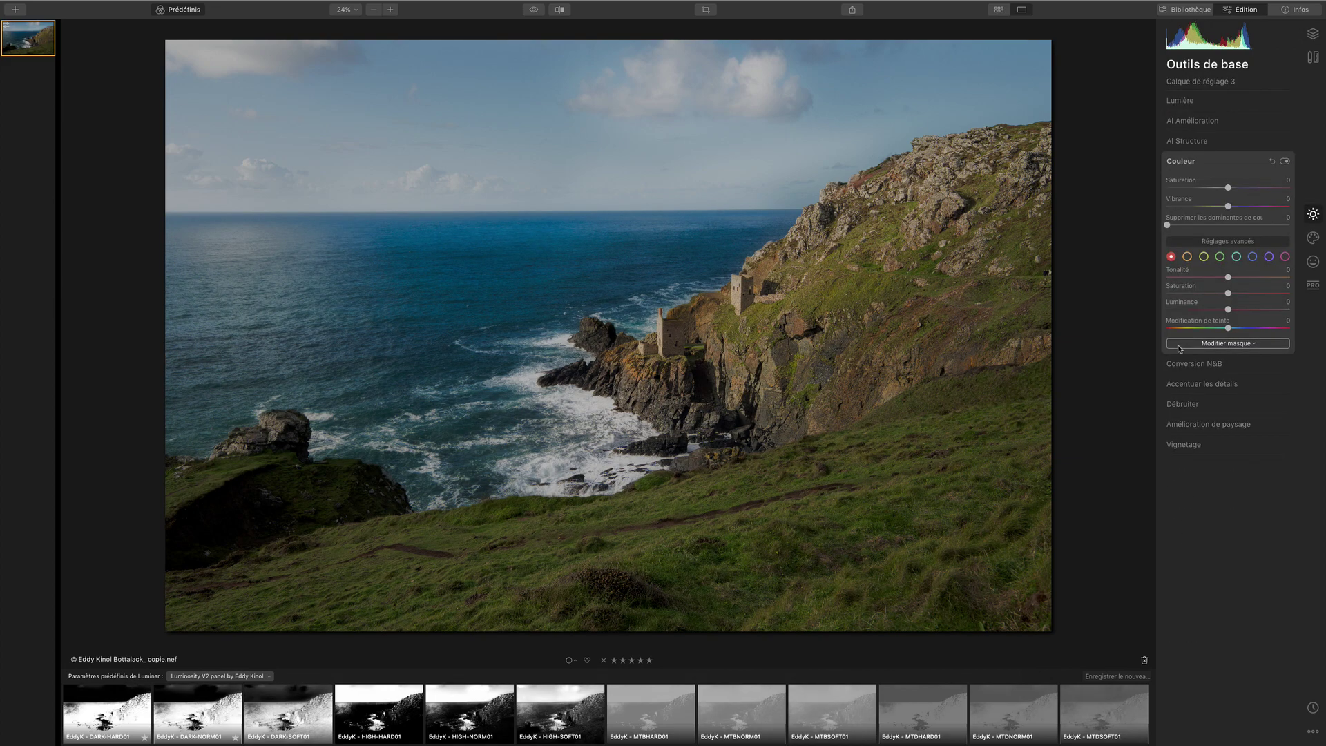
left_click(1220, 257)
mouse_move(1228, 294)
left_mouse_down()
mouse_move(1257, 295)
mouse_move(1233, 311)
mouse_move(1246, 311)
left_mouse_up()
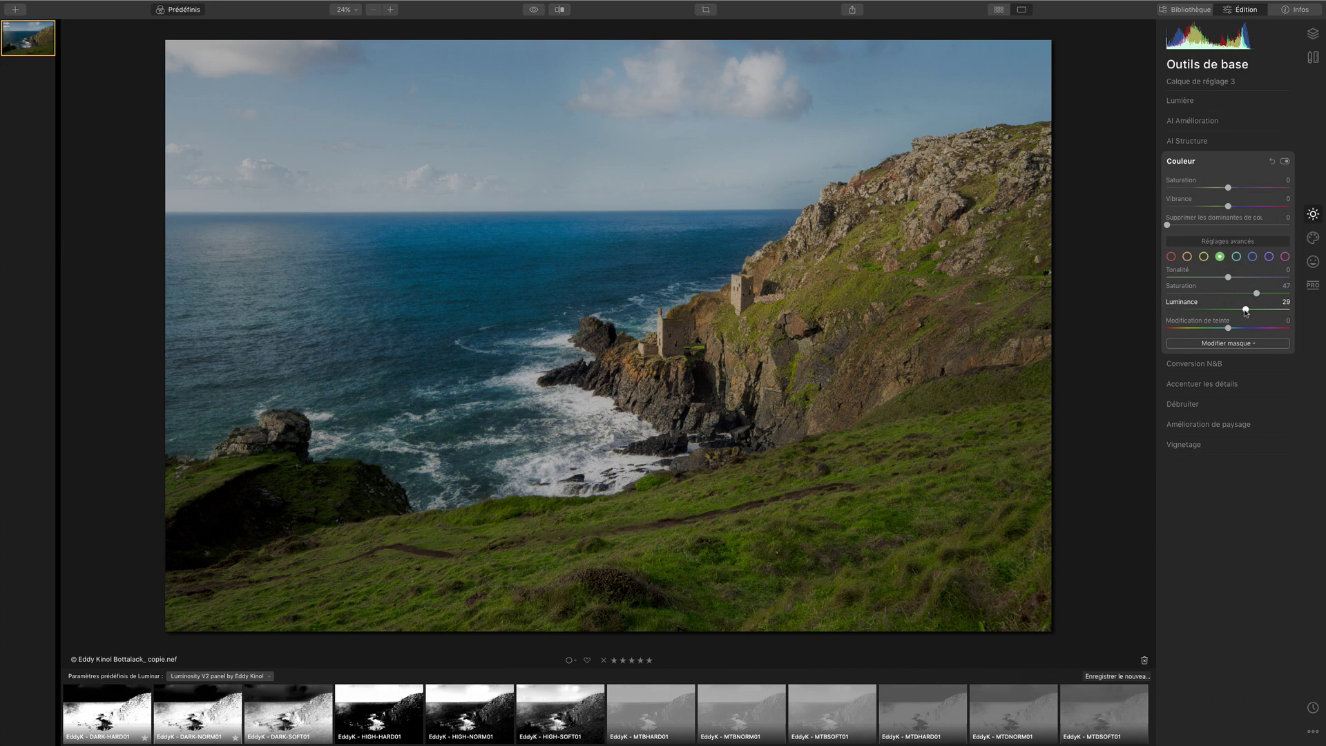
left_click_drag(1246, 310, 1202, 311)
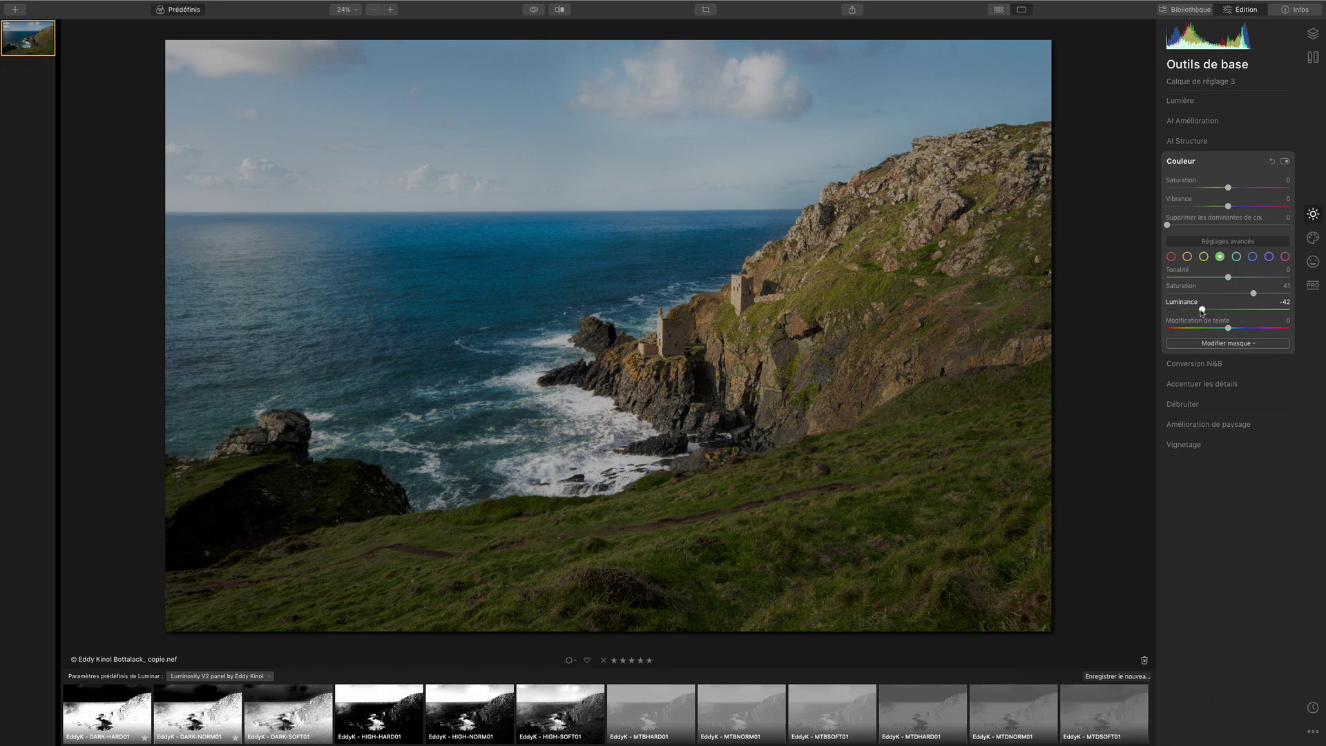
Set the yellow hue to Saturation 32 and Luminance 45, and the orange hue to Saturation 23 and Luminance about 38.
left_click(1204, 257)
left_click_drag(1230, 294, 1257, 310)
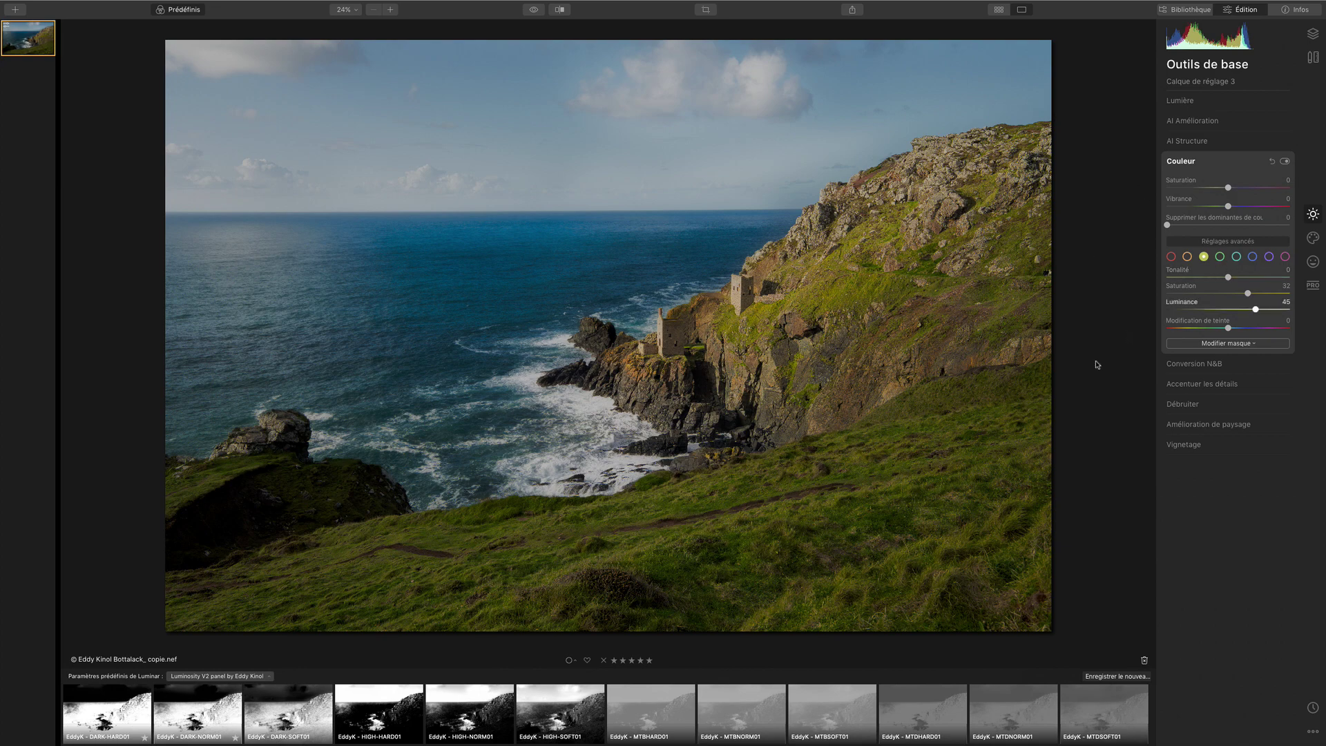
left_click(1188, 258)
left_click_drag(1229, 295, 1252, 310)
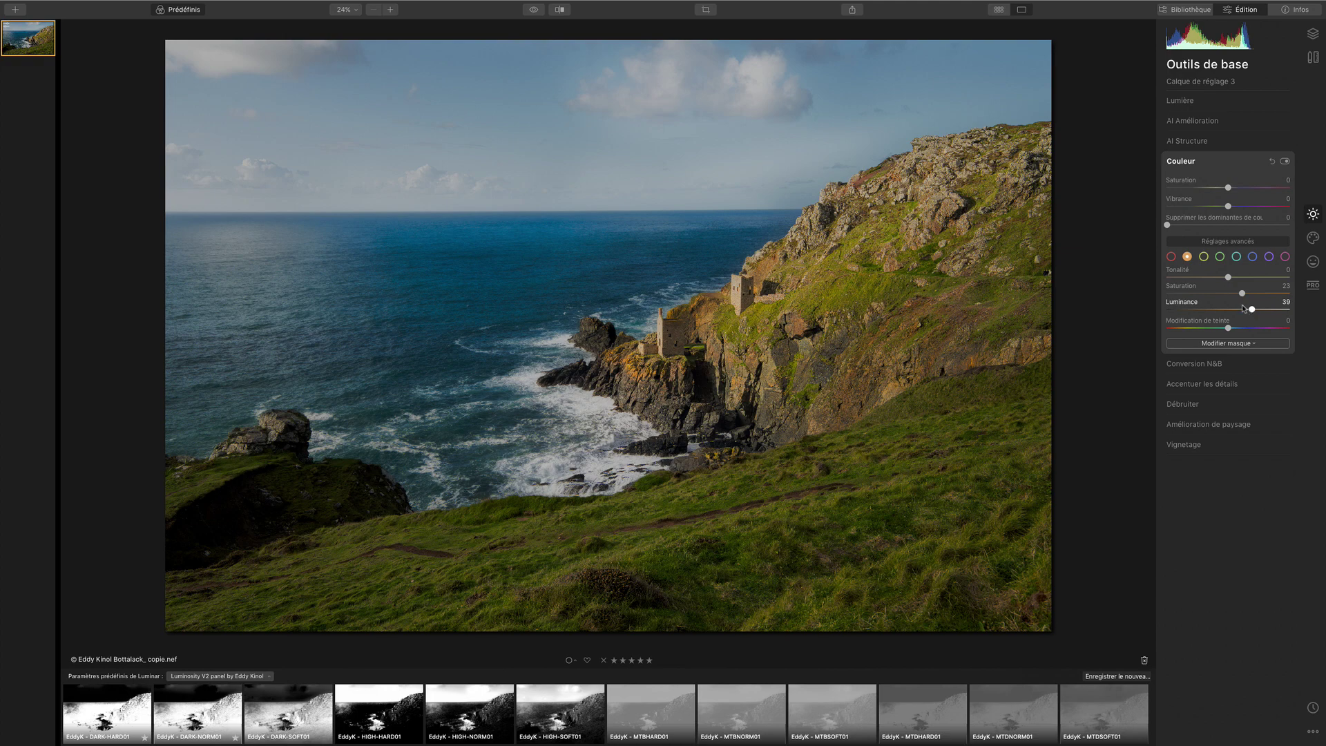
Set the red hue to Saturation 37 and Luminance 20, and raise Heure dorée in Amélioration de paysage to 28.
left_click(1170, 256)
left_click_drag(1228, 311, 1251, 296)
left_click(1235, 426)
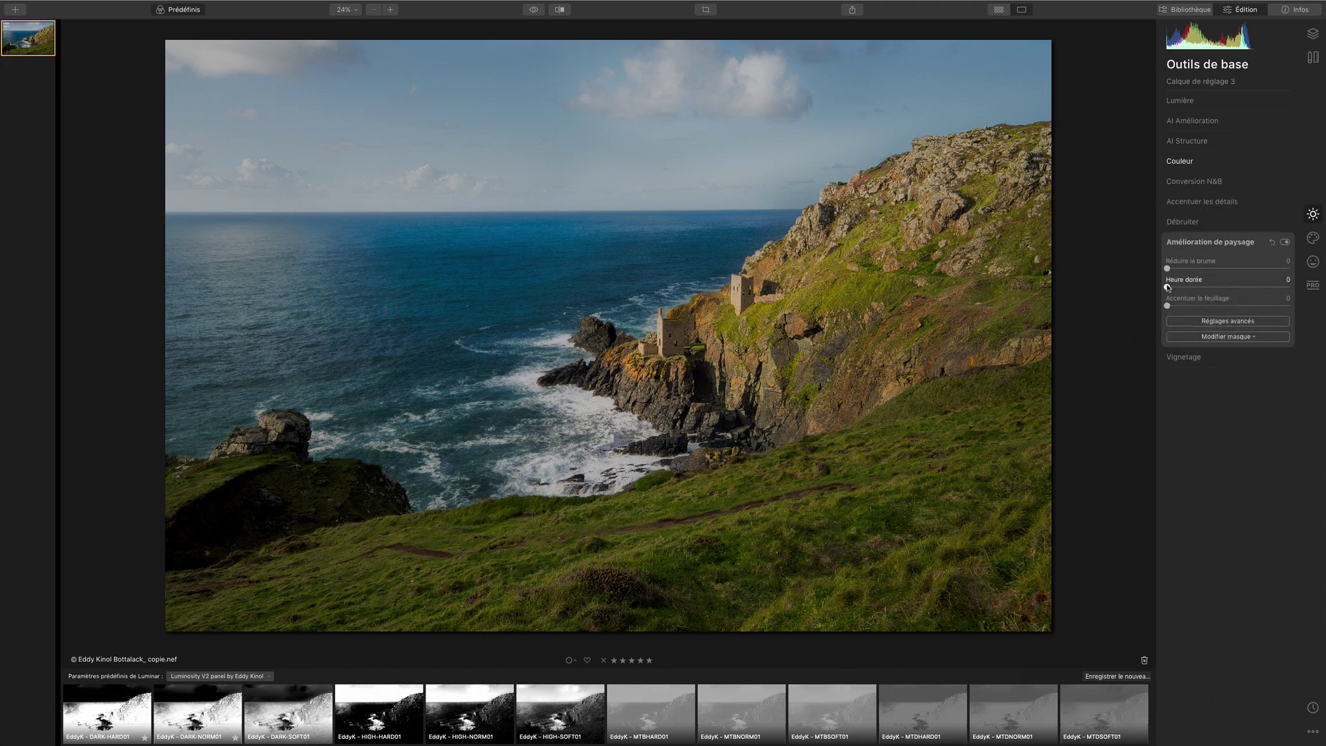
left_click_drag(1168, 287, 1201, 286)
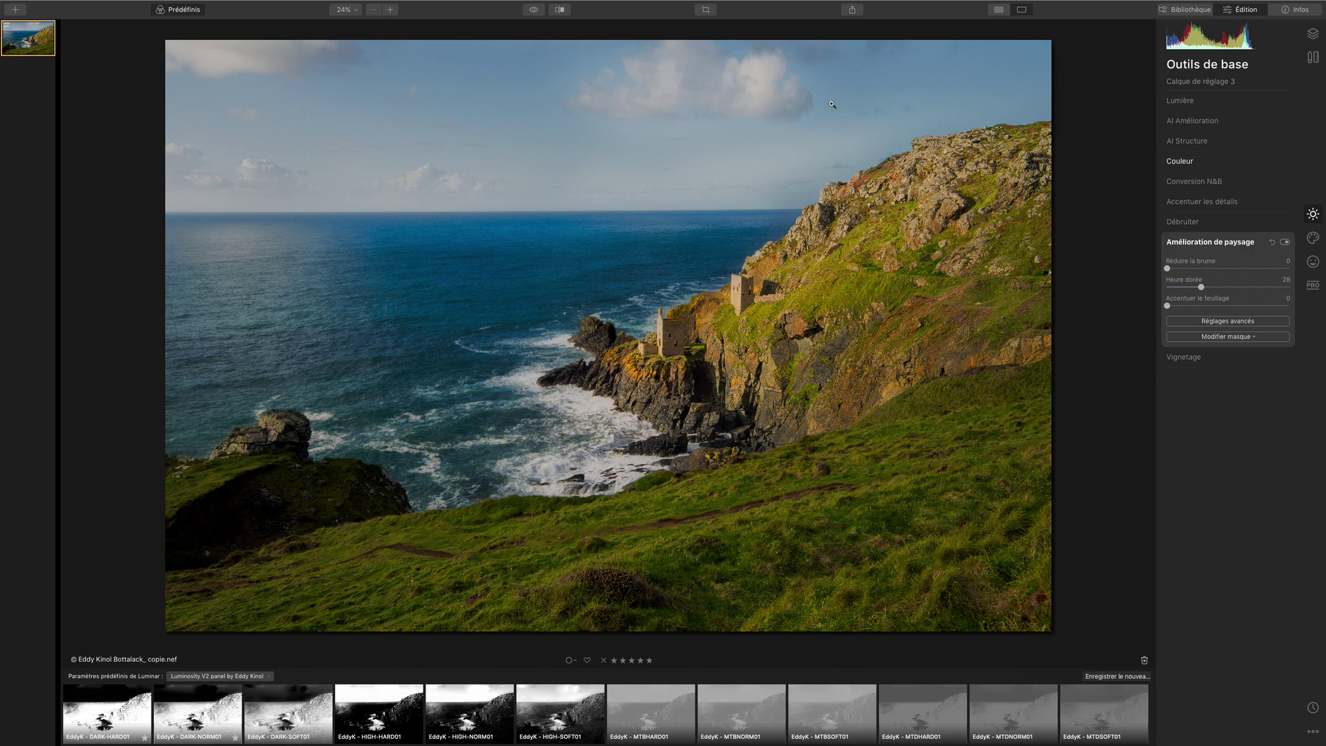
Set the overall Couleur Saturation to -51 and Vibrance to 31 on Calque de réglage 3.
left_click(1195, 159)
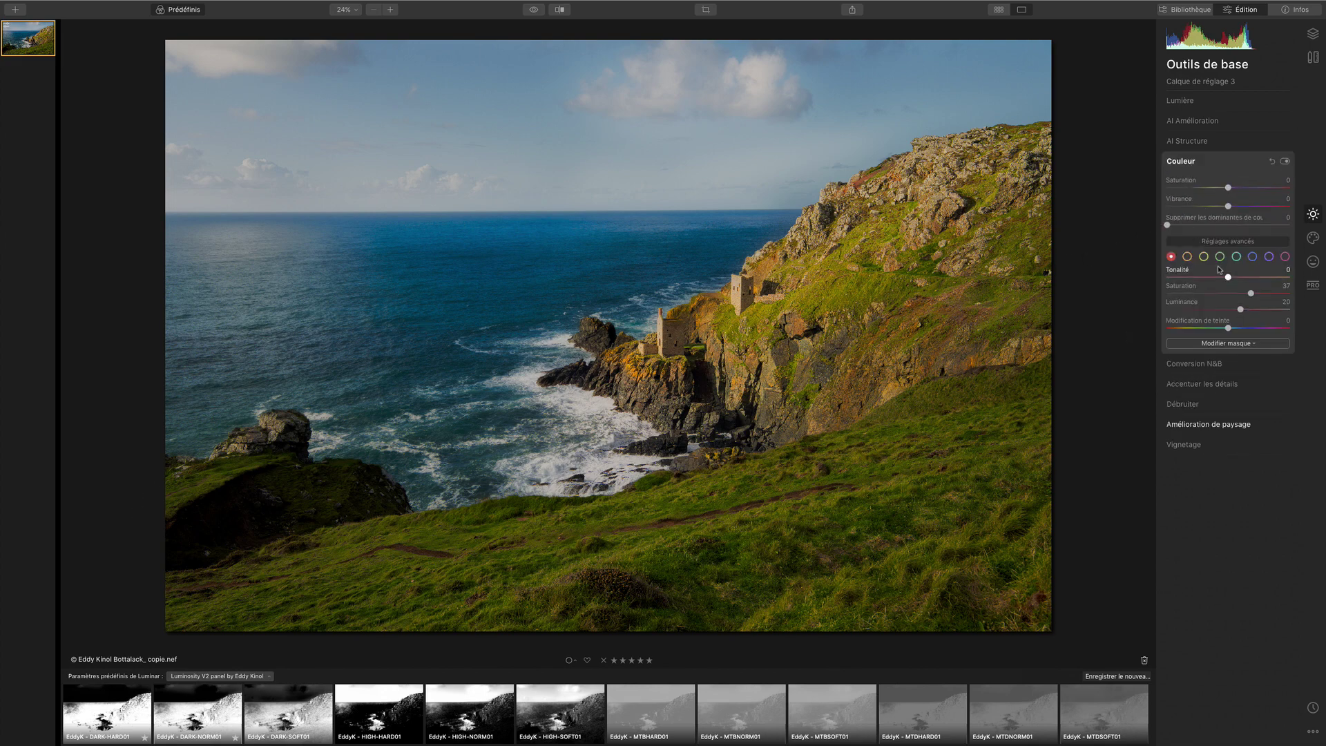
left_click_drag(1224, 191, 1213, 189)
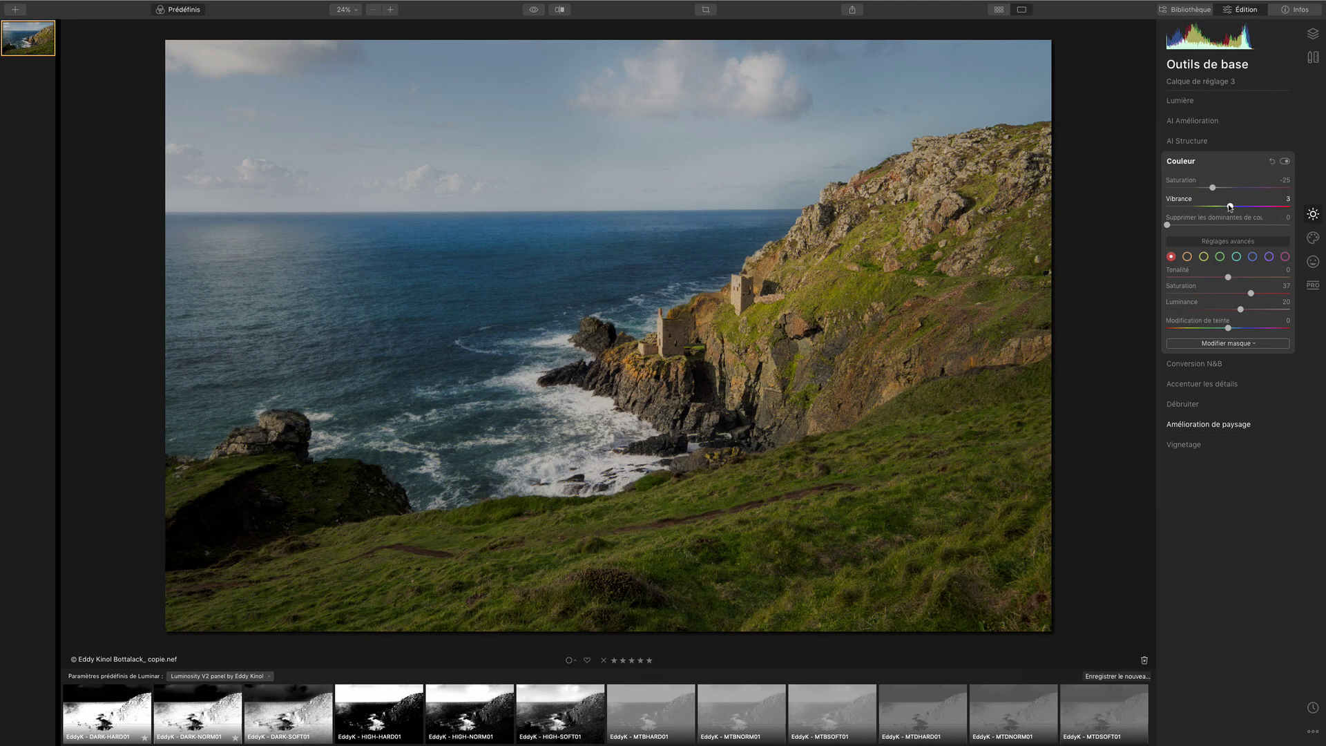
left_click_drag(1230, 207, 1241, 206)
left_click_drag(1247, 205, 1249, 210)
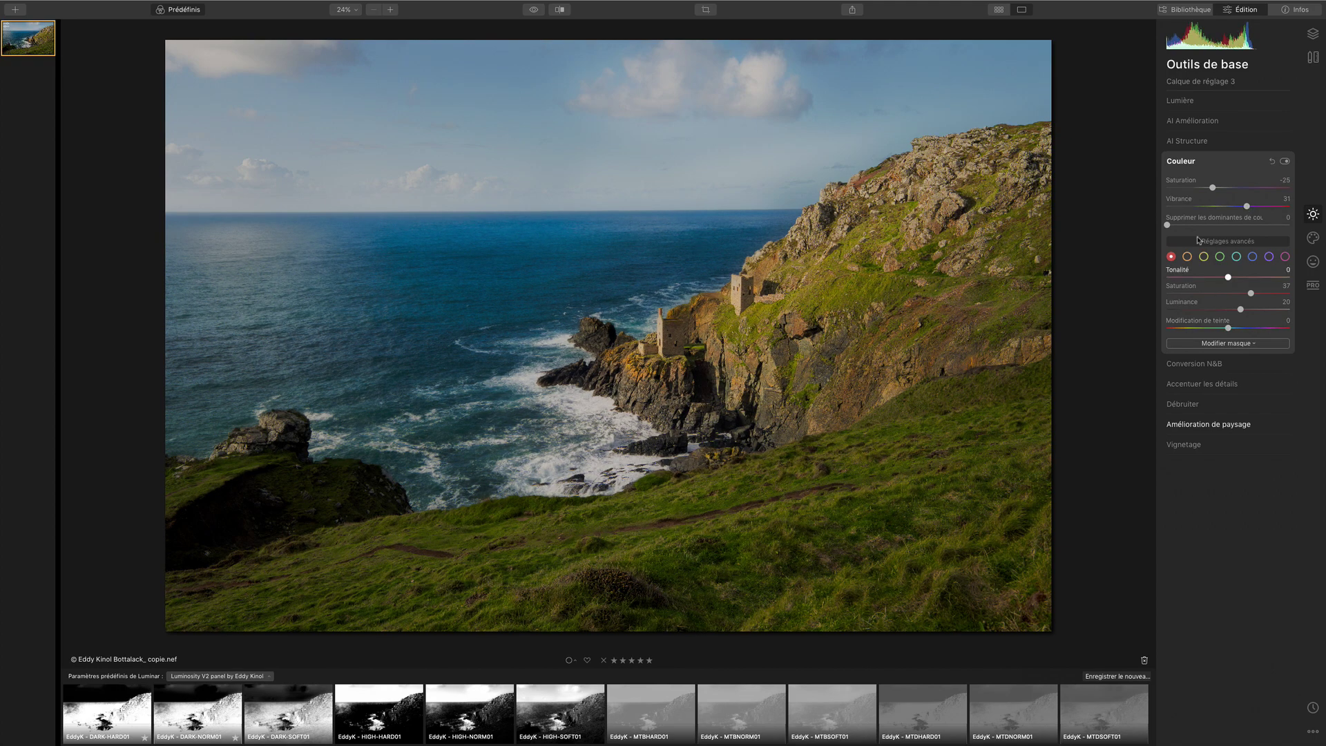
left_click_drag(1213, 189, 1197, 192)
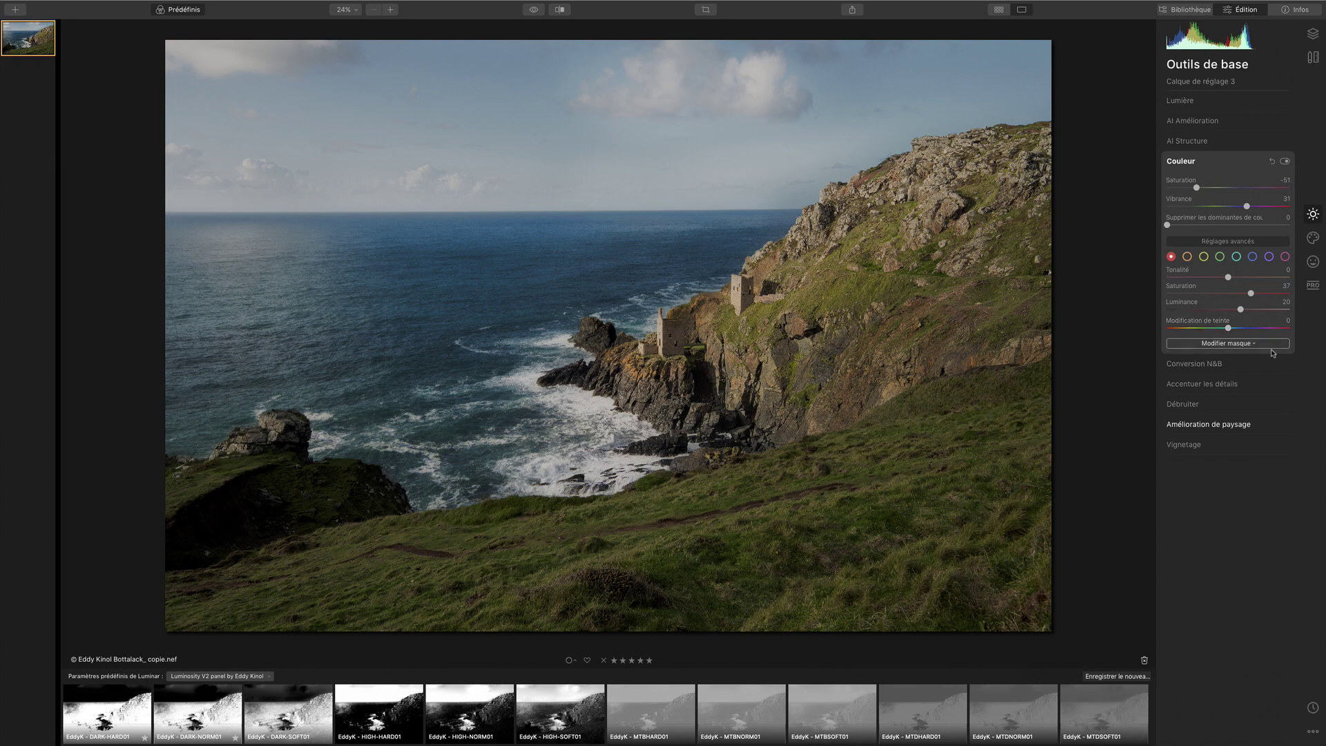
Add a Vignetage centred beside the ruined buildings on the cliff, with Quantité -72 and Taille 0.
left_click(1185, 445)
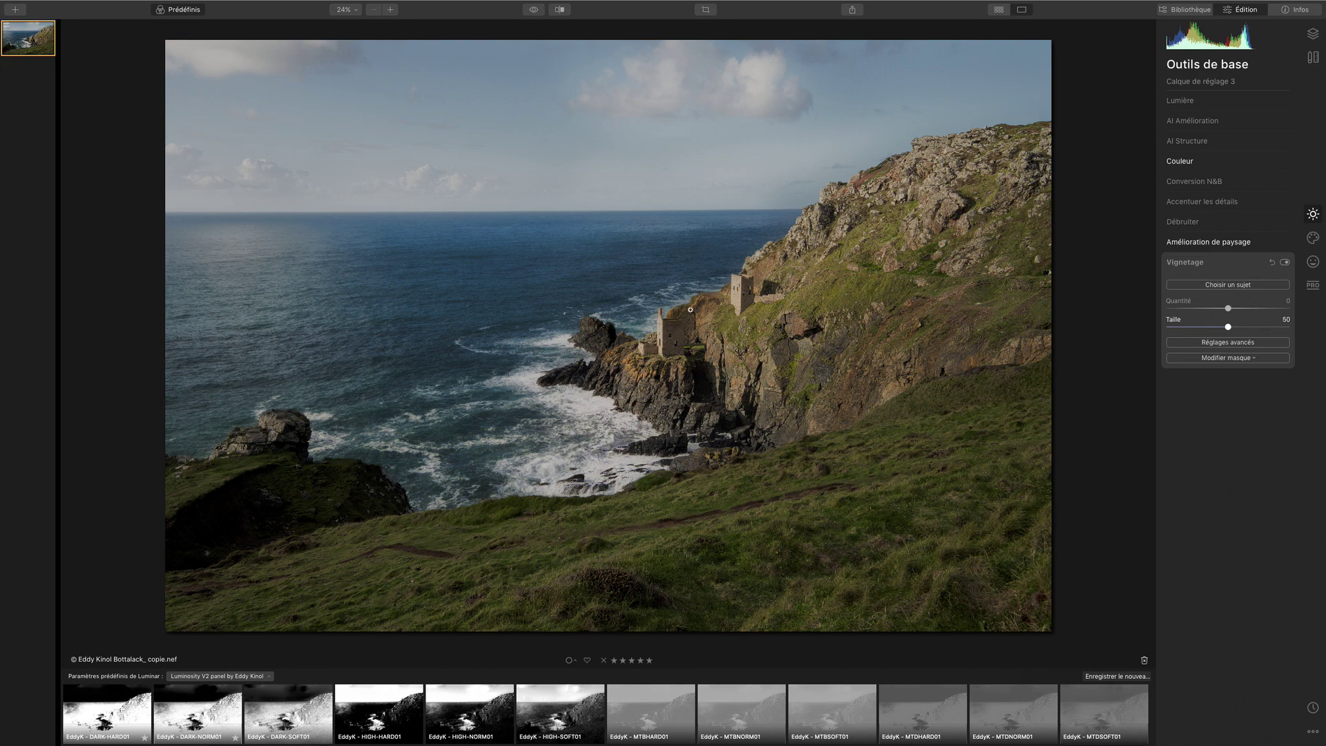
left_click(1223, 286)
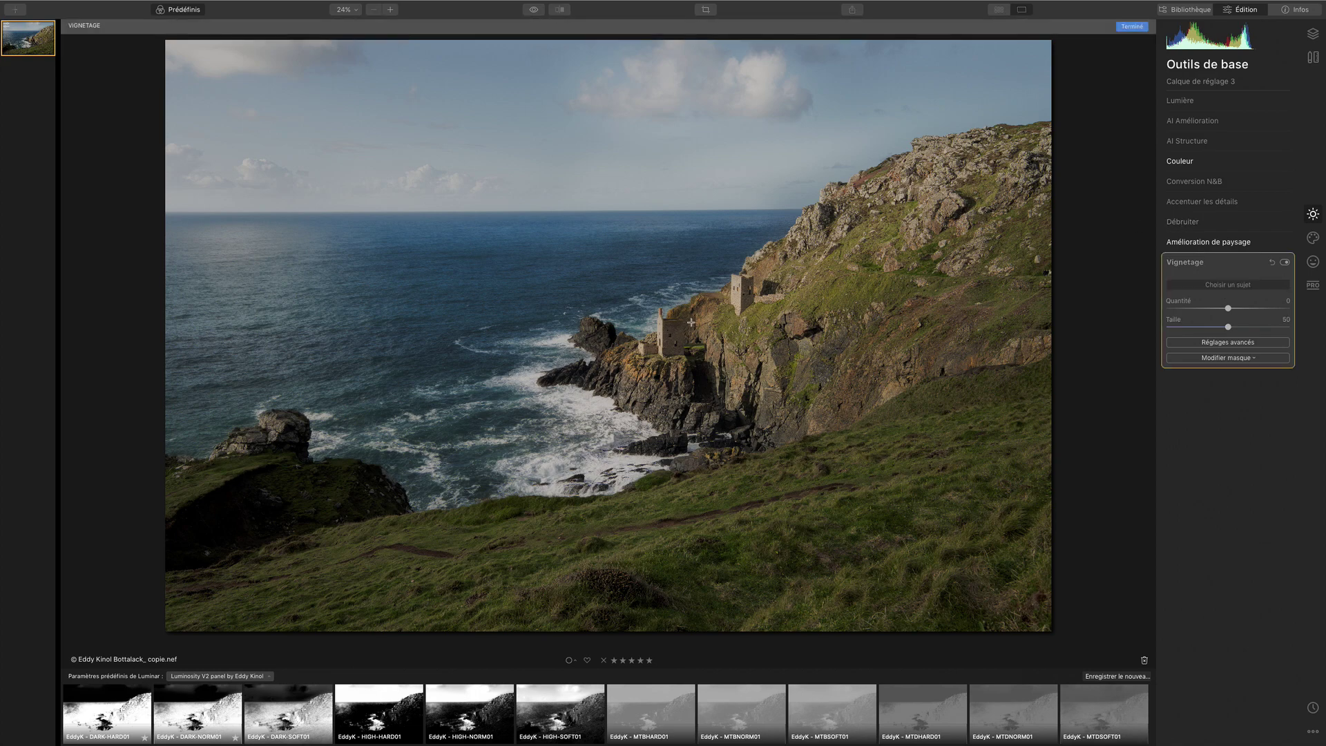
left_click(705, 323)
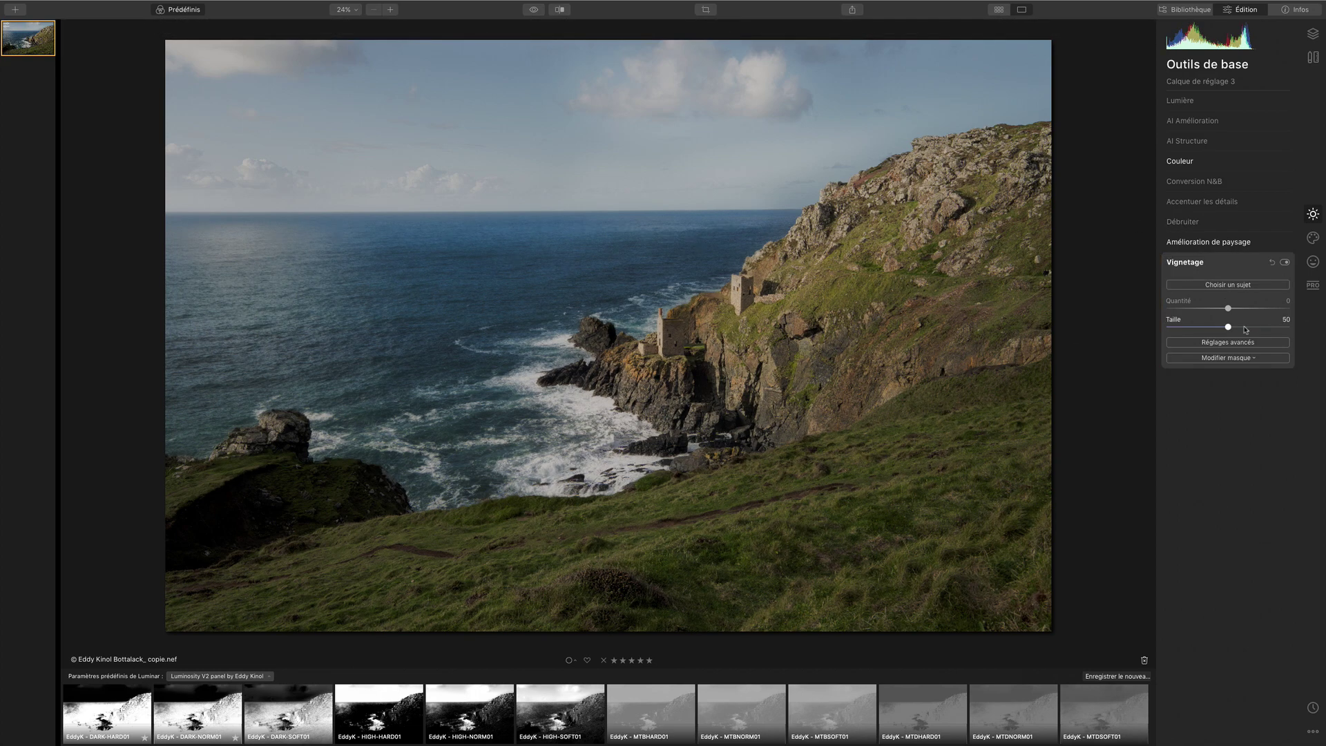
left_click_drag(1227, 311, 1144, 330)
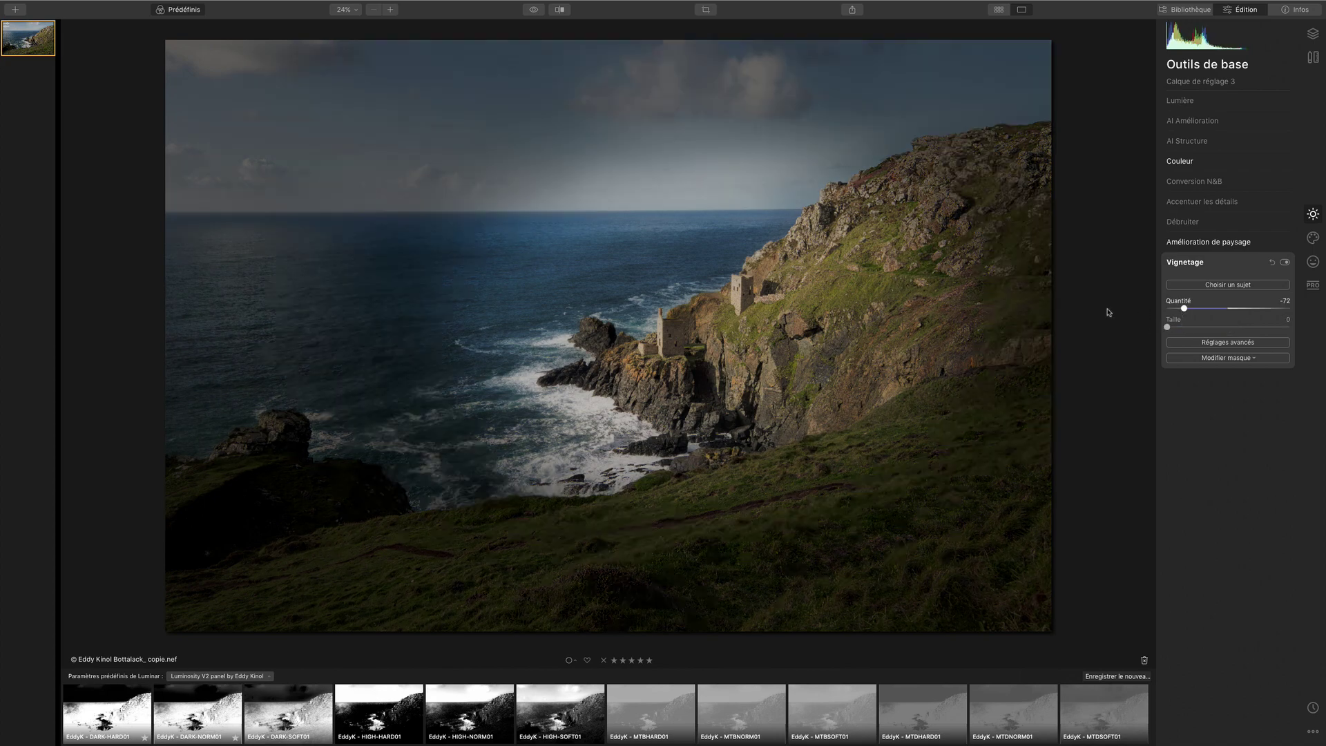
Set the vignette's advanced Progressivité to 100 and Arrondi to -12.
left_click(1228, 342)
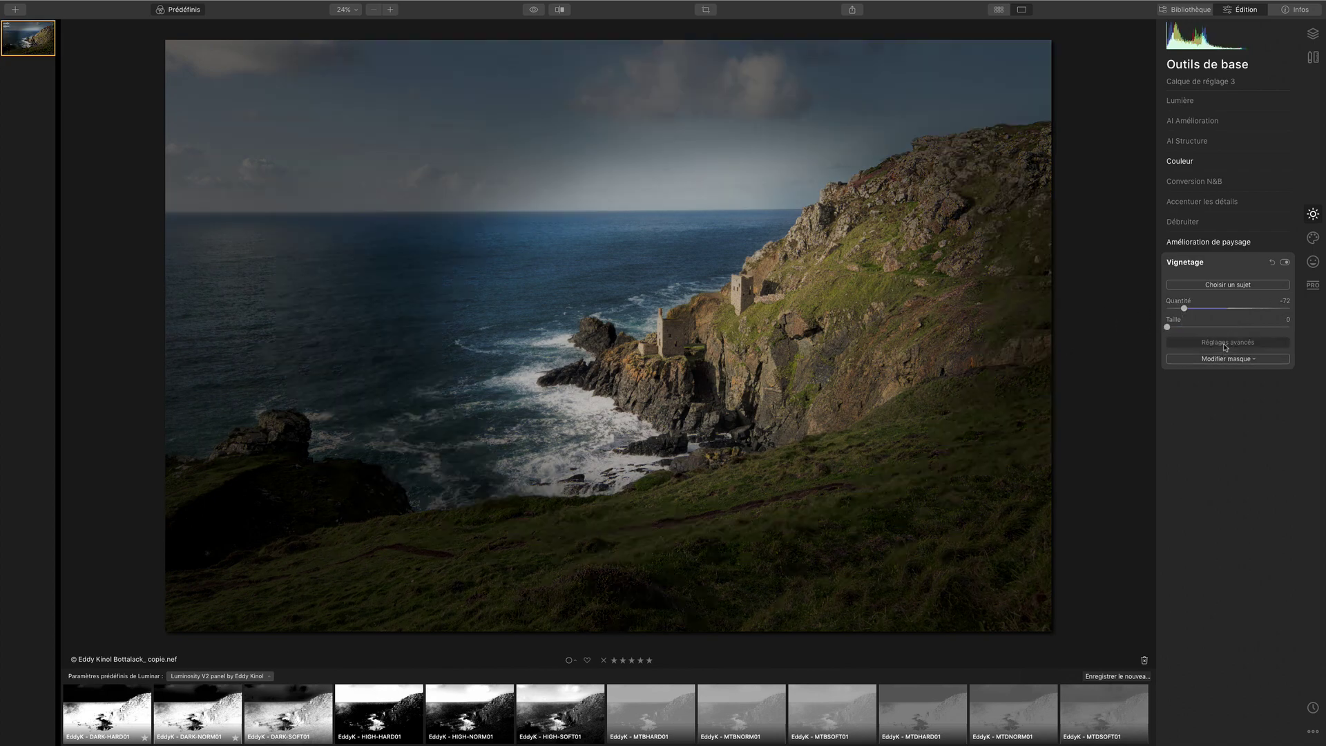
left_click_drag(1232, 399, 1297, 399)
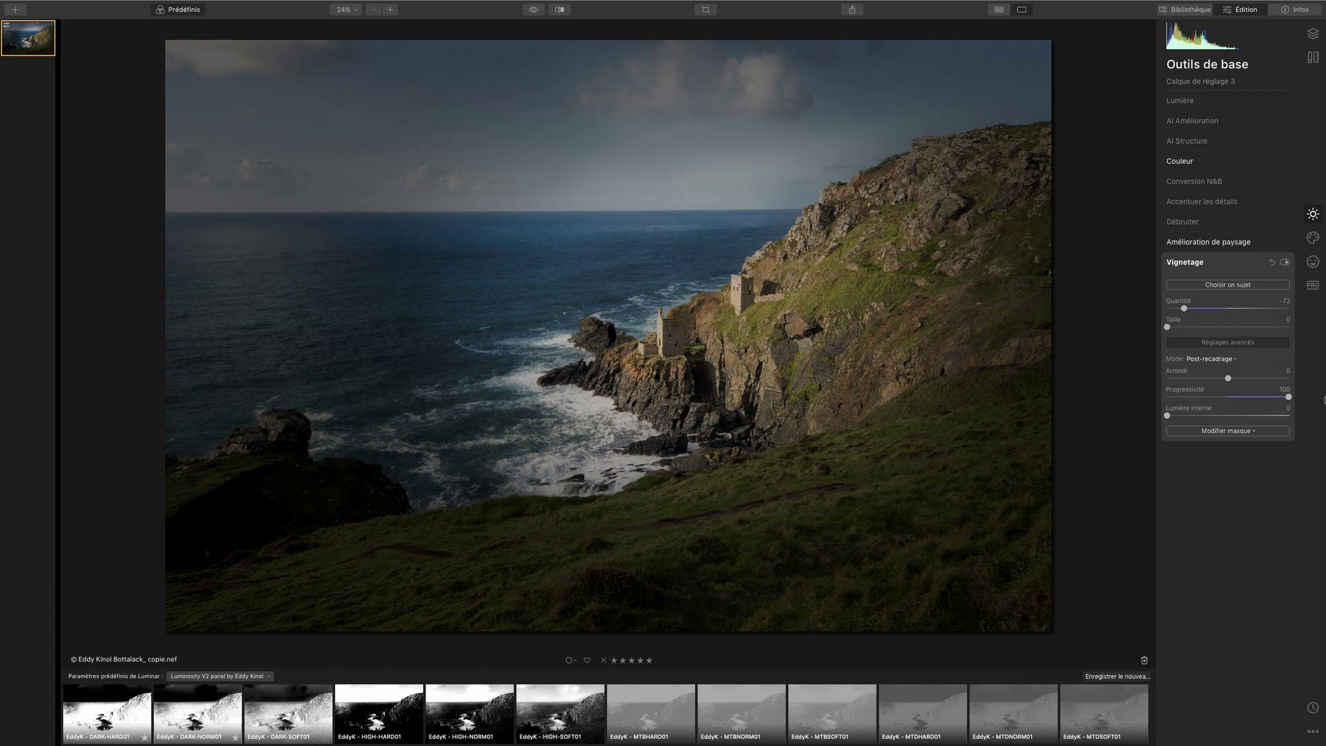
mouse_move(1229, 379)
left_mouse_down()
mouse_move(1252, 377)
mouse_move(1220, 377)
left_mouse_up()
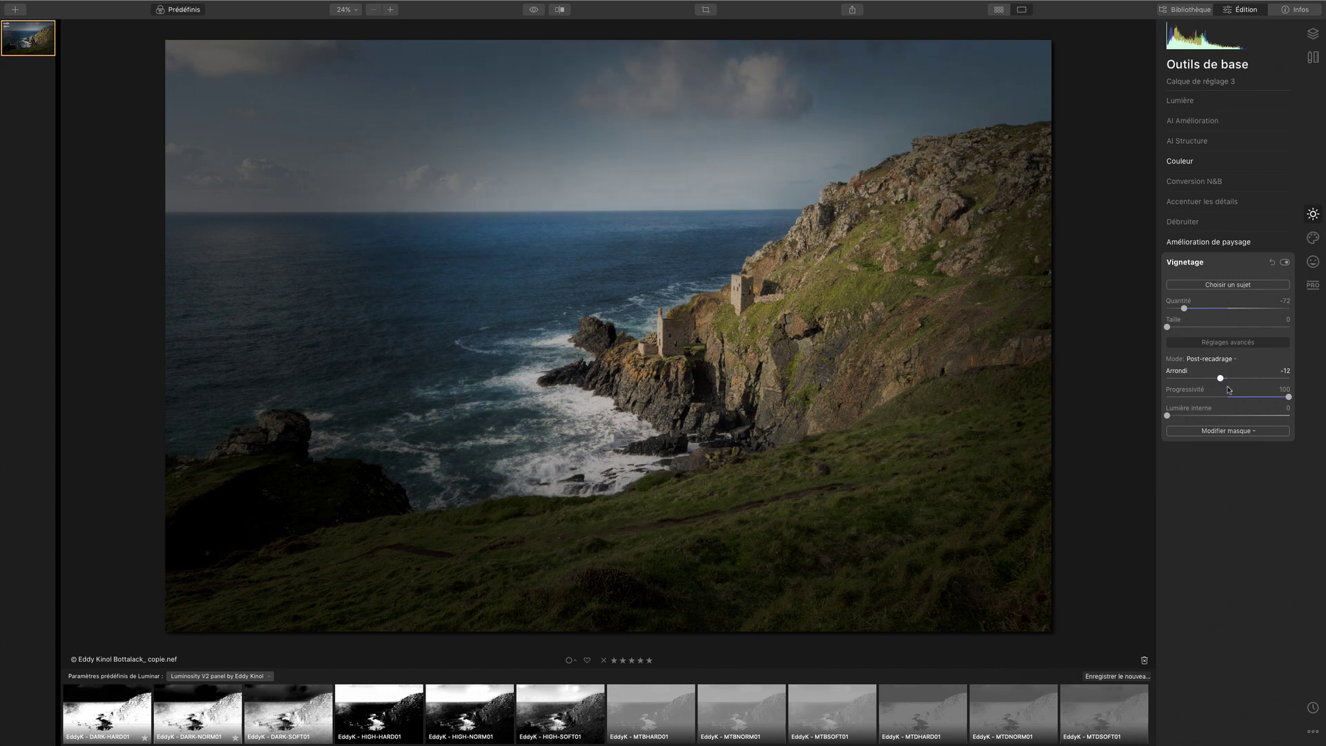
Re-centre the vignette on the rocky slope below the ruins, reduce its Quantité to -44, and compare with the original photo.
left_click(1235, 285)
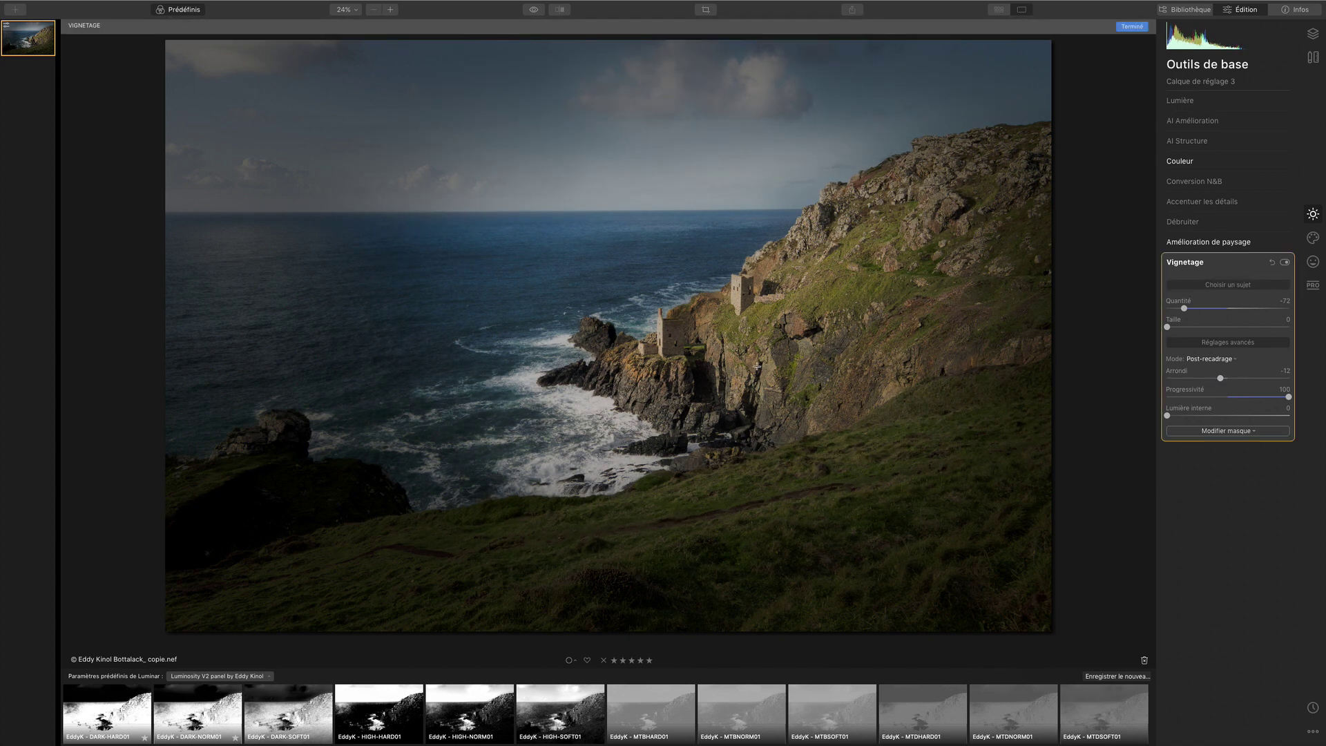
left_click(739, 391)
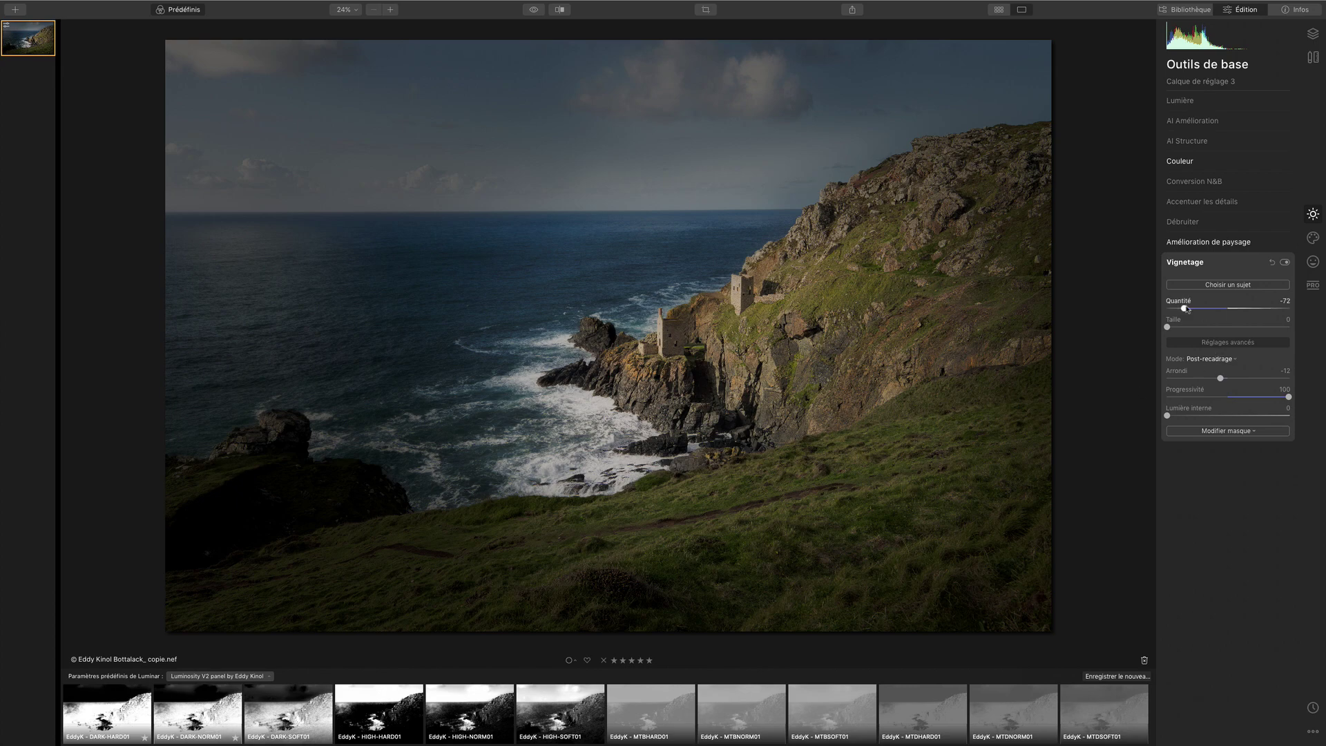
left_click_drag(1188, 308, 1204, 309)
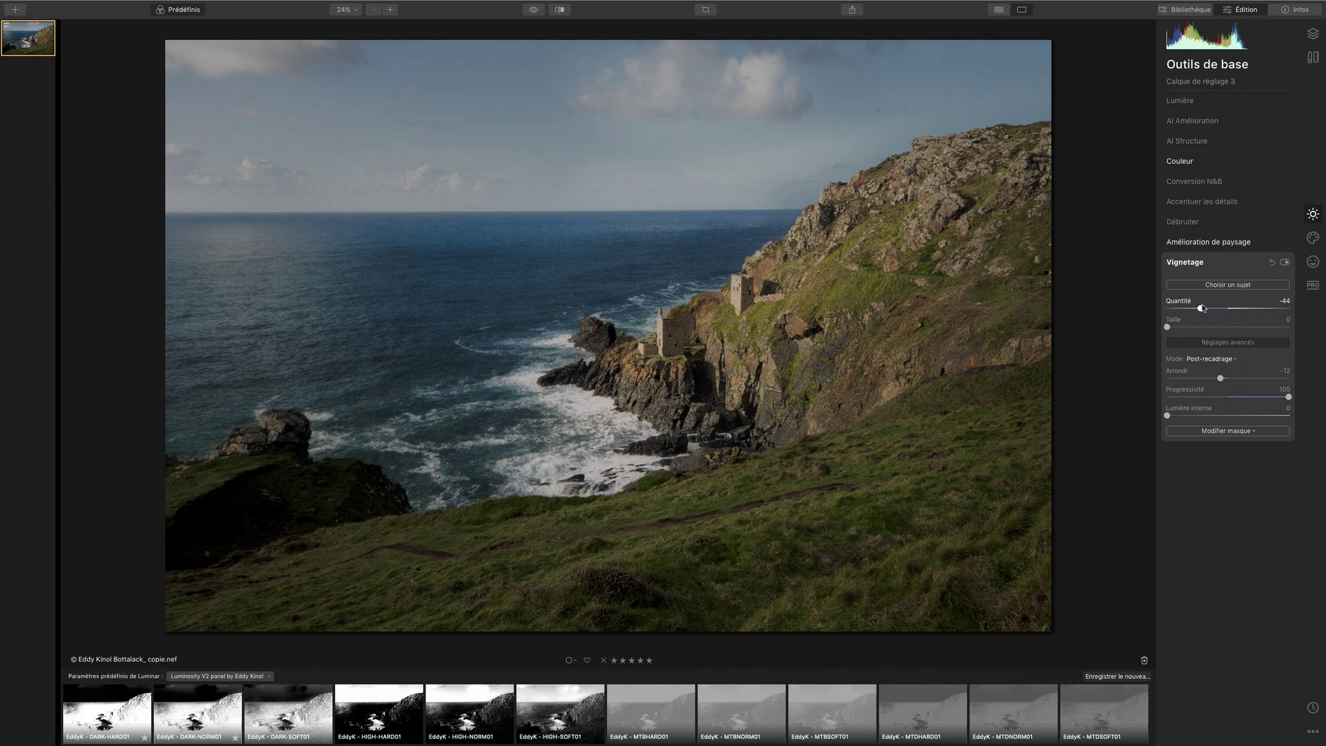
left_click(535, 11)
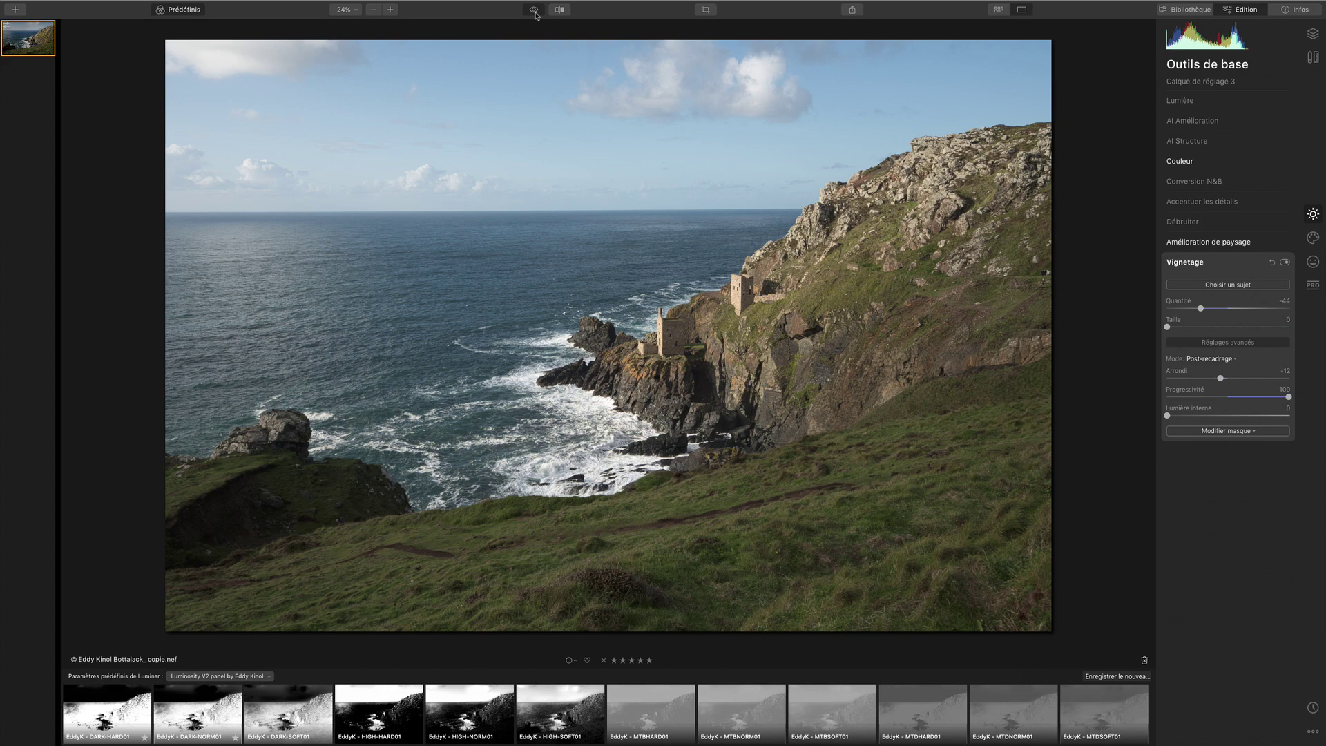
left_click(534, 11)
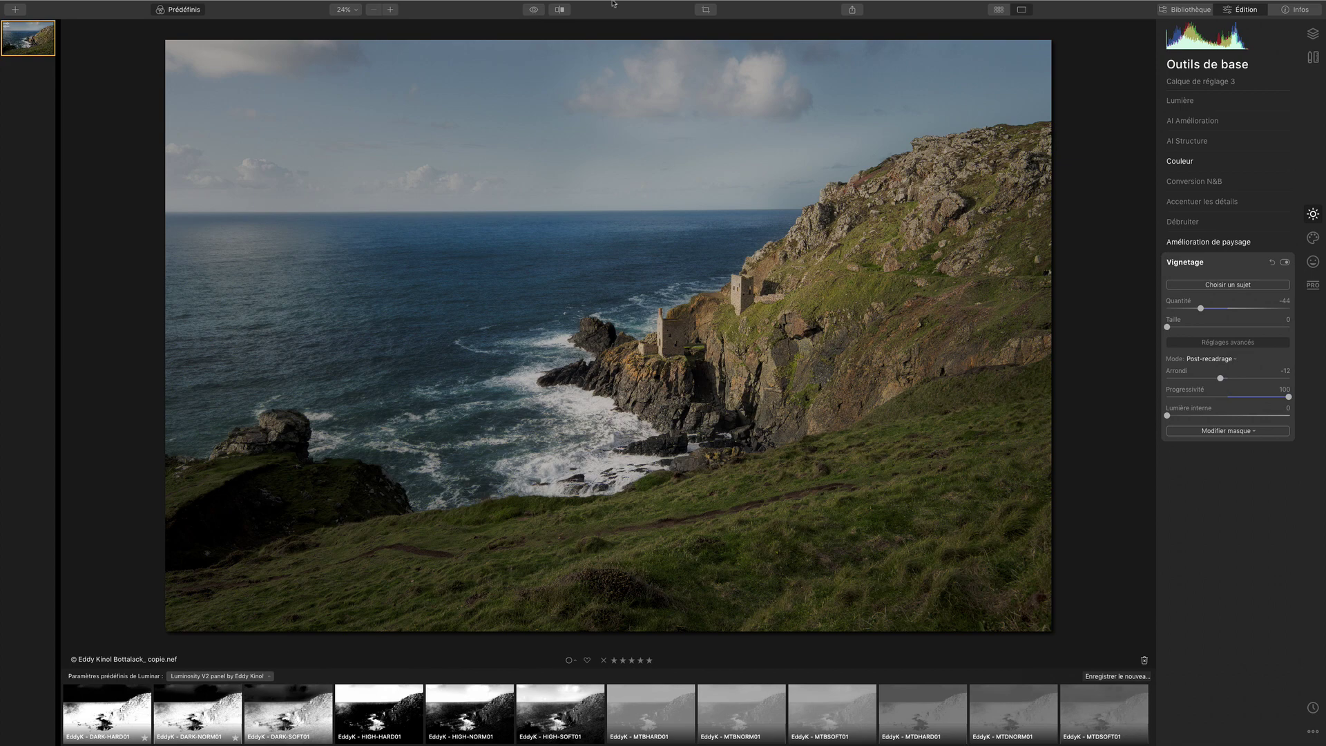
Warm the white balance of Calque de réglage 3 in Lumière with Température 10 and Teinte 14.
left_click(1187, 103)
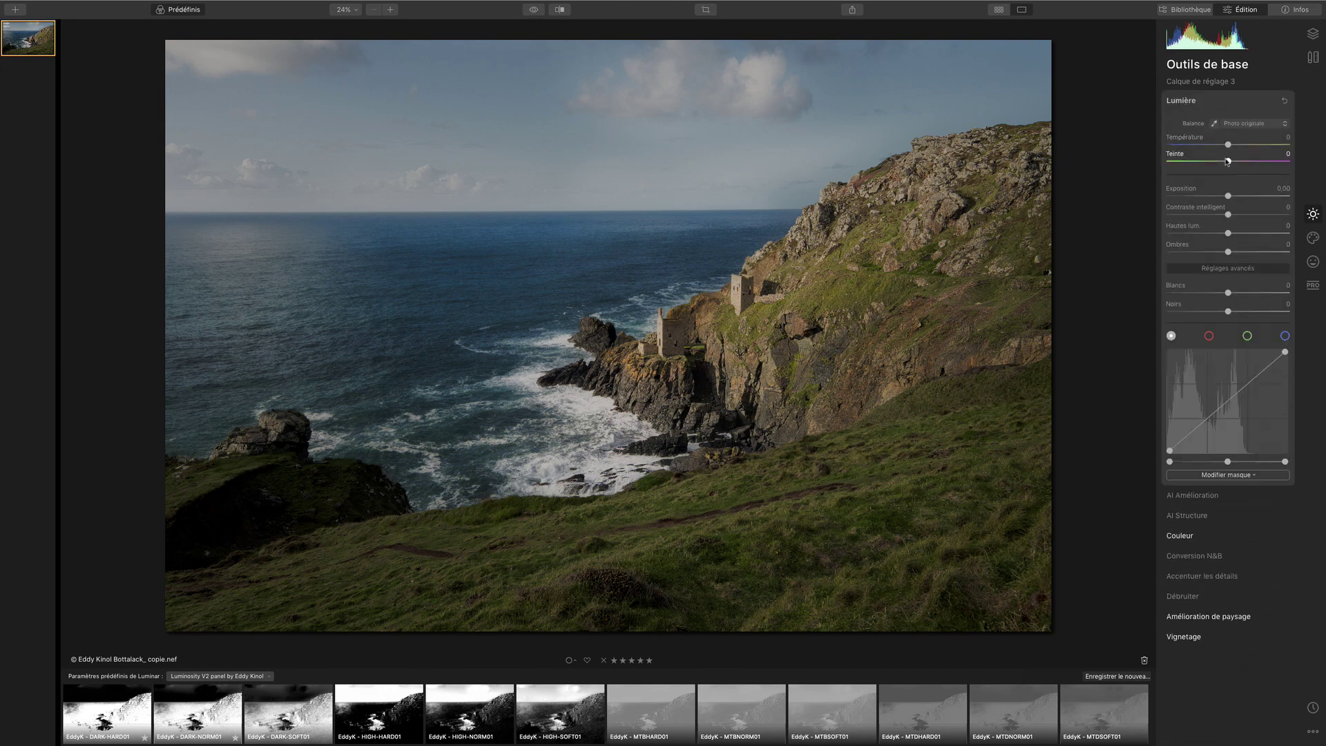
left_click_drag(1230, 146, 1237, 146)
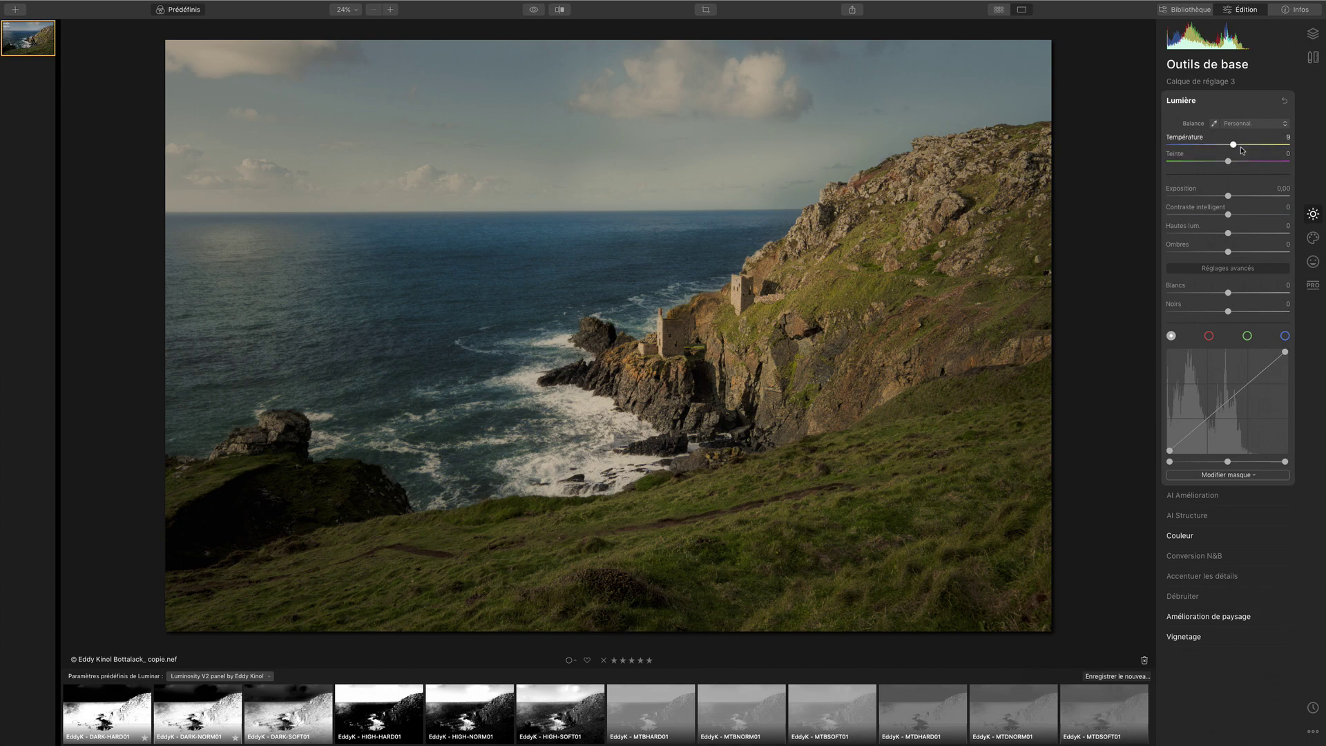
left_click(1236, 146)
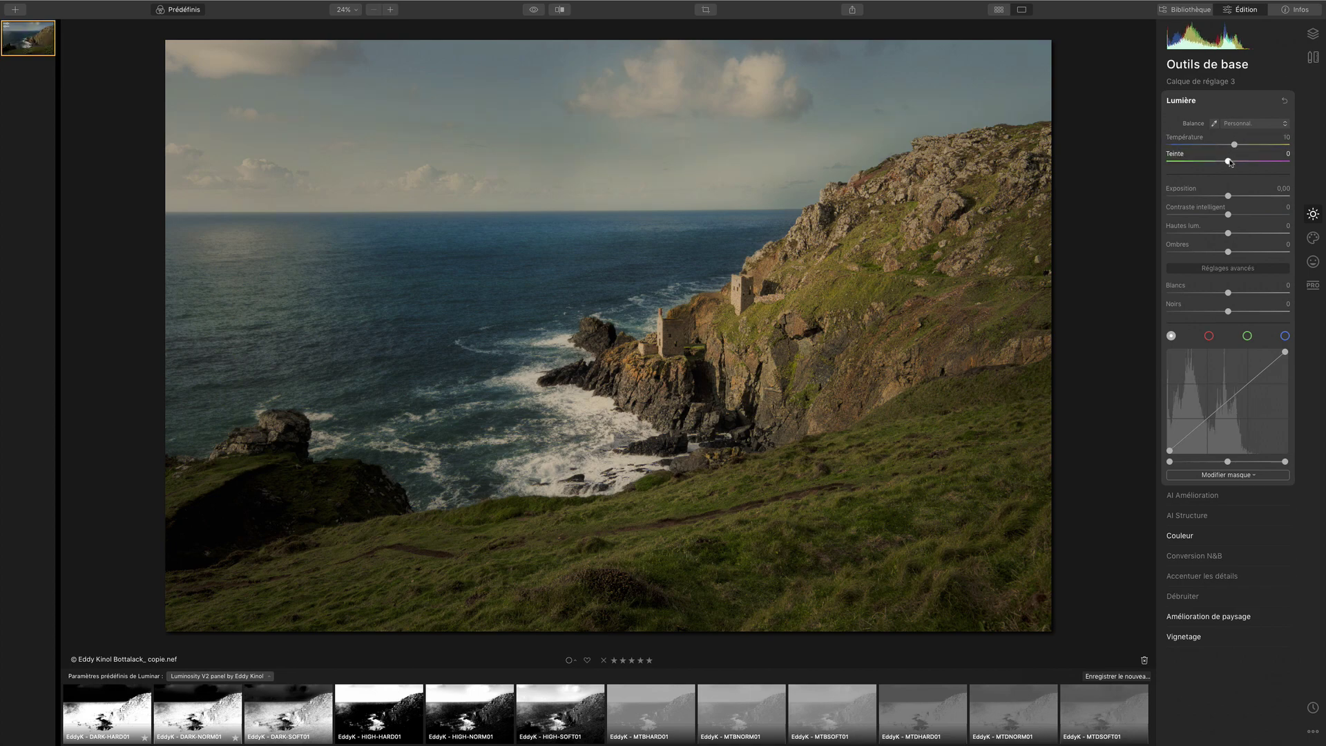
left_click_drag(1231, 163, 1240, 162)
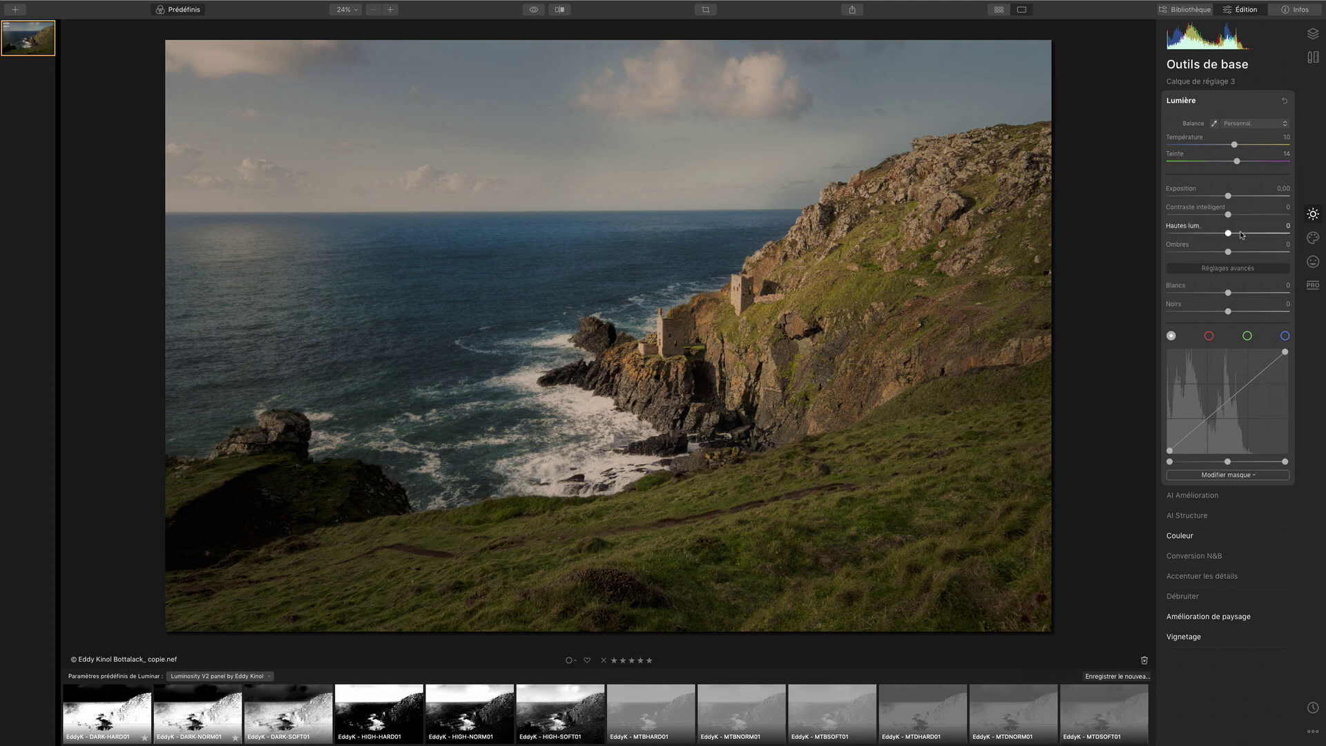
Adjust the channel curves at their midpoints, slightly lowering red, slightly raising blue and slightly lowering green.
left_click(1209, 335)
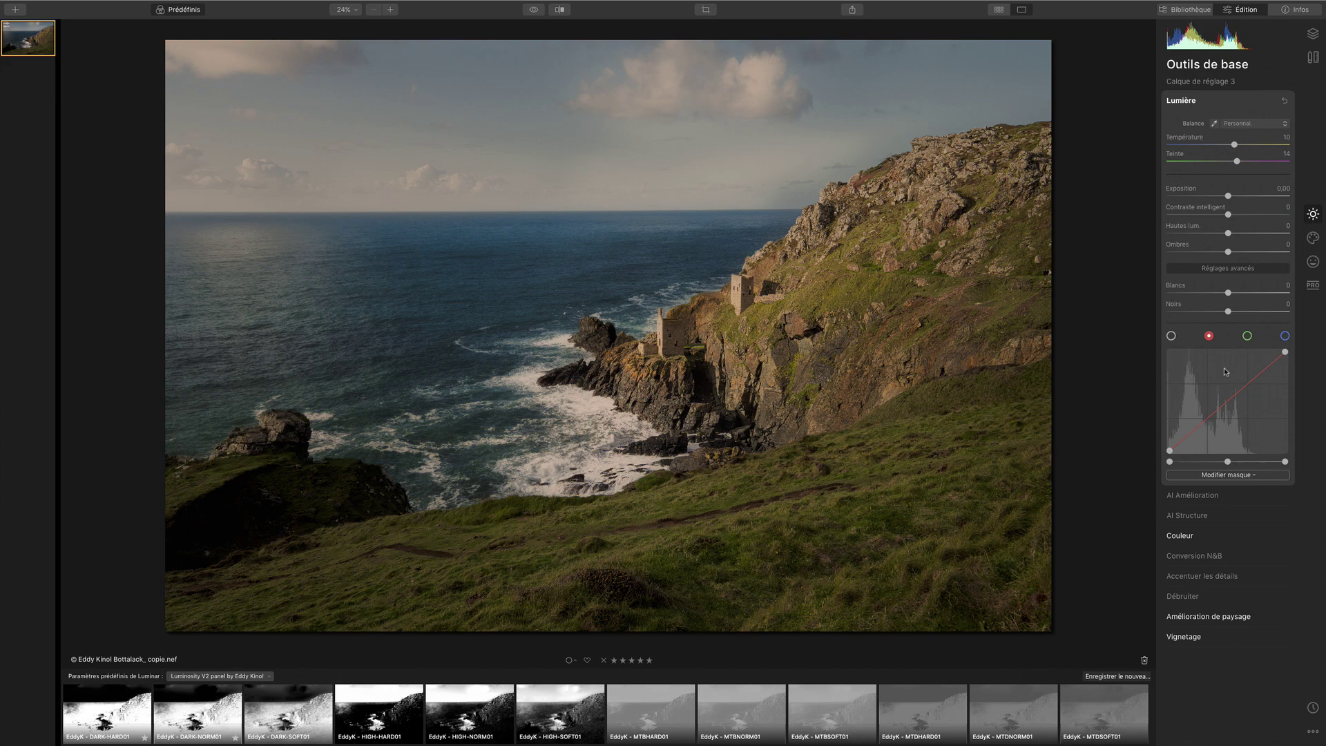
left_click(1227, 404)
left_click_drag(1227, 404, 1229, 406)
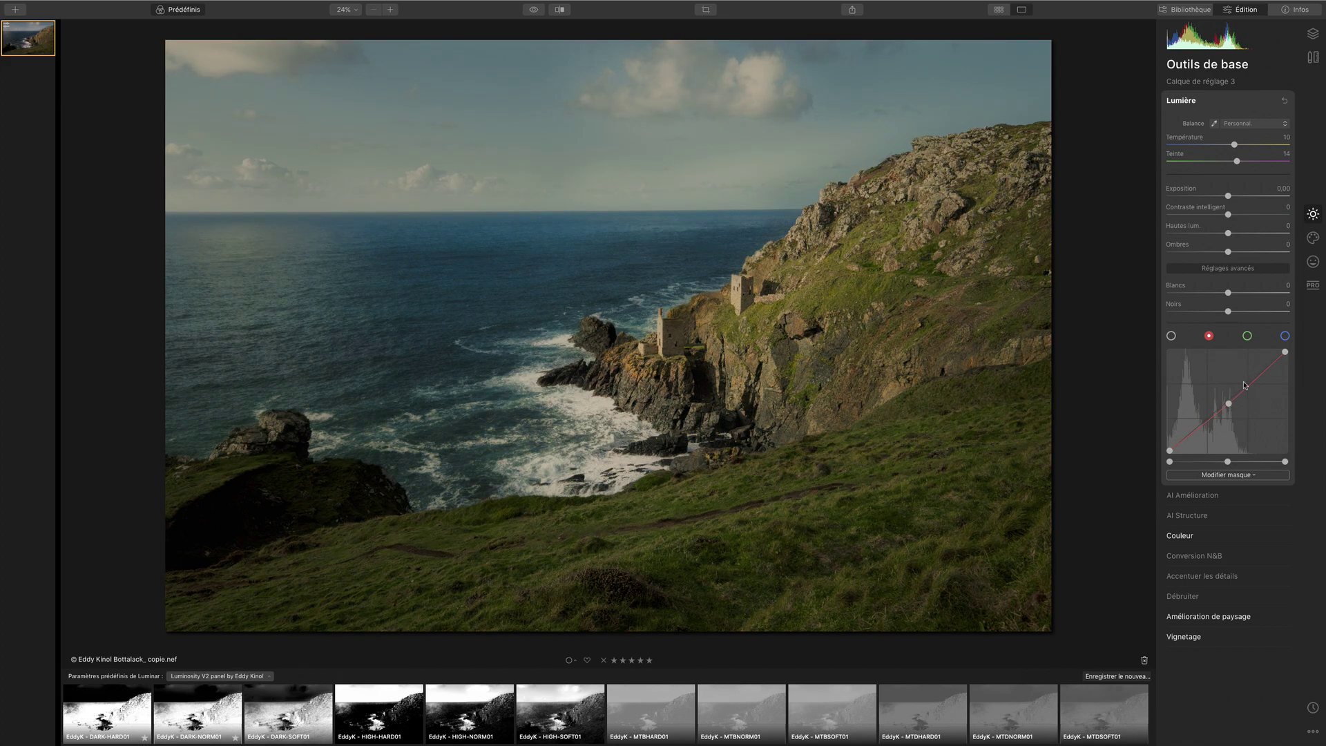
left_click(1284, 337)
left_click_drag(1226, 404, 1228, 402)
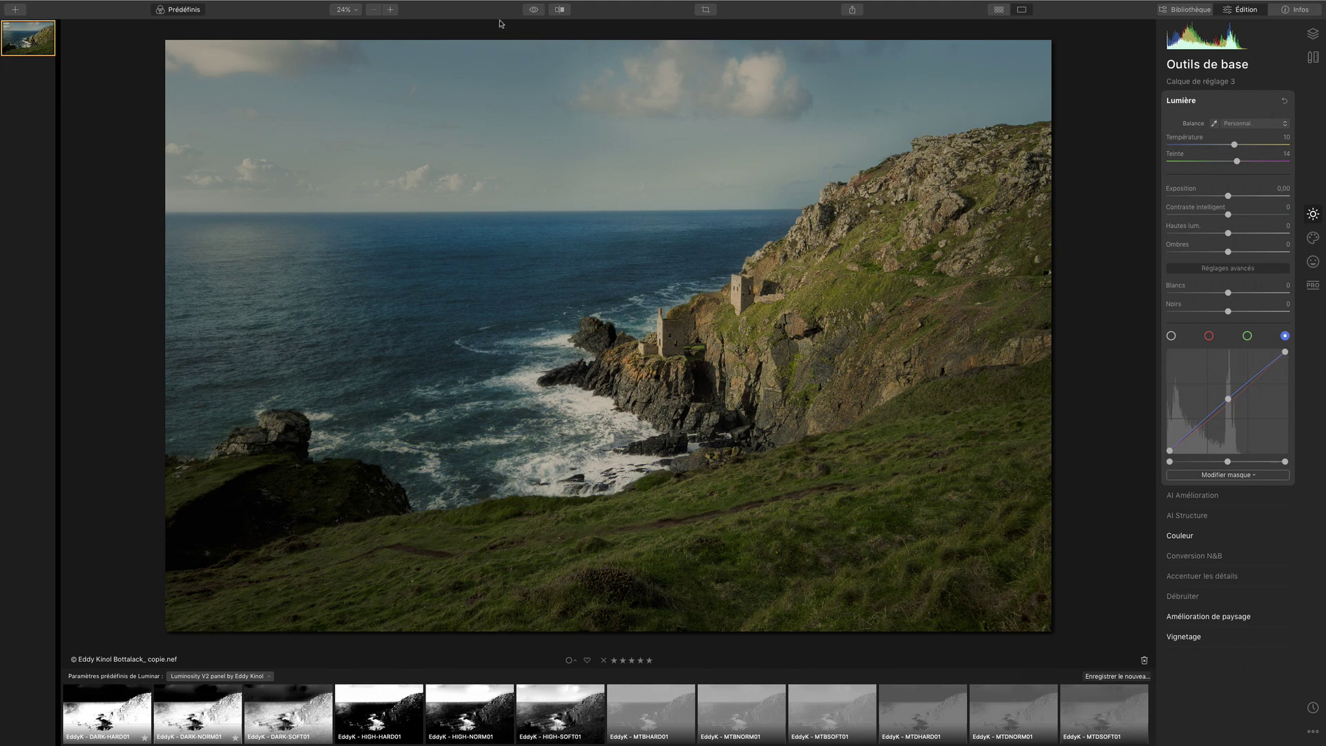
left_click(557, 21)
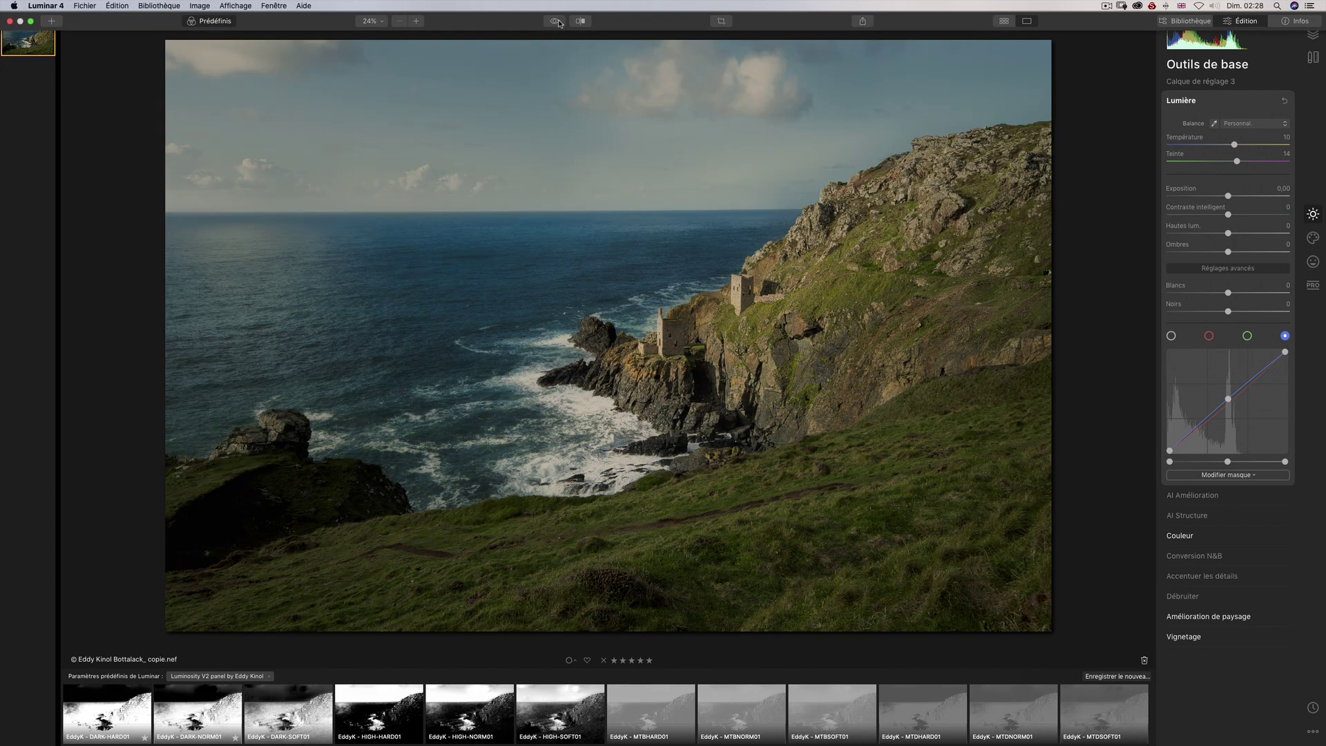
left_click(1247, 336)
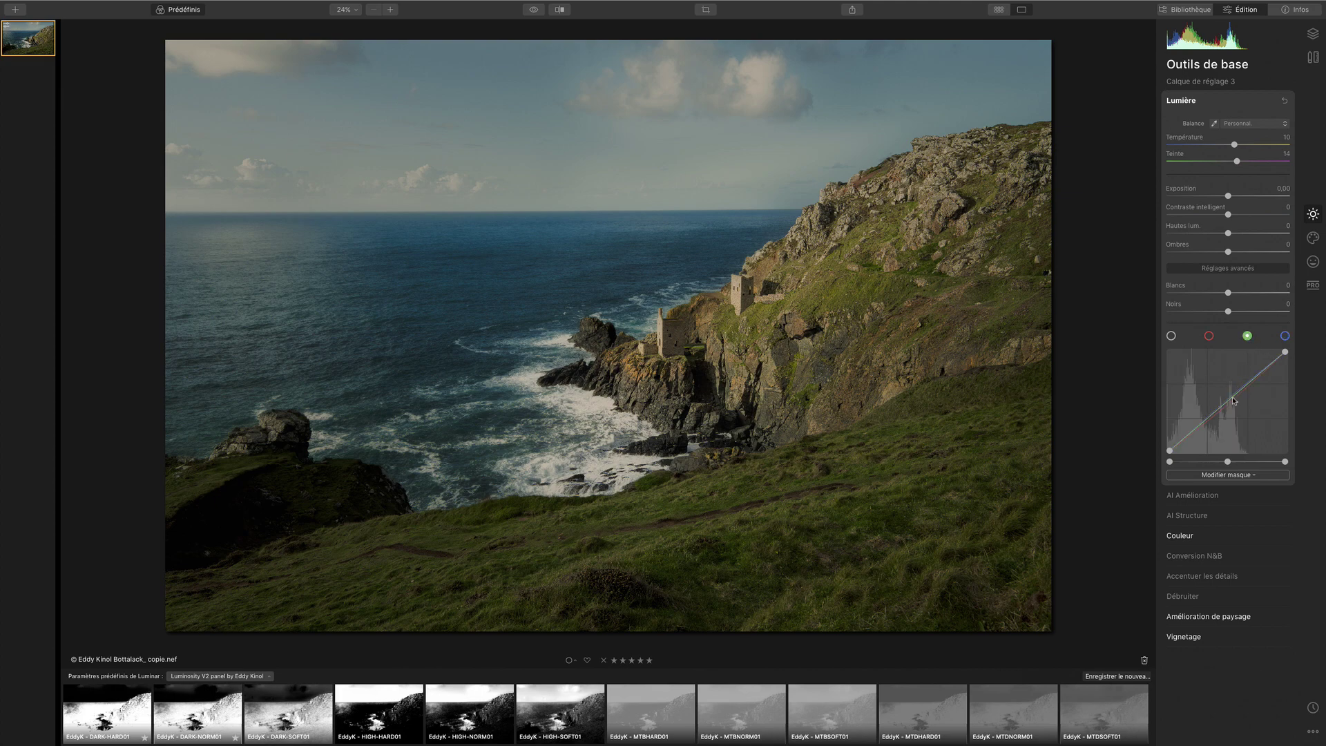
left_click_drag(1230, 400, 1232, 403)
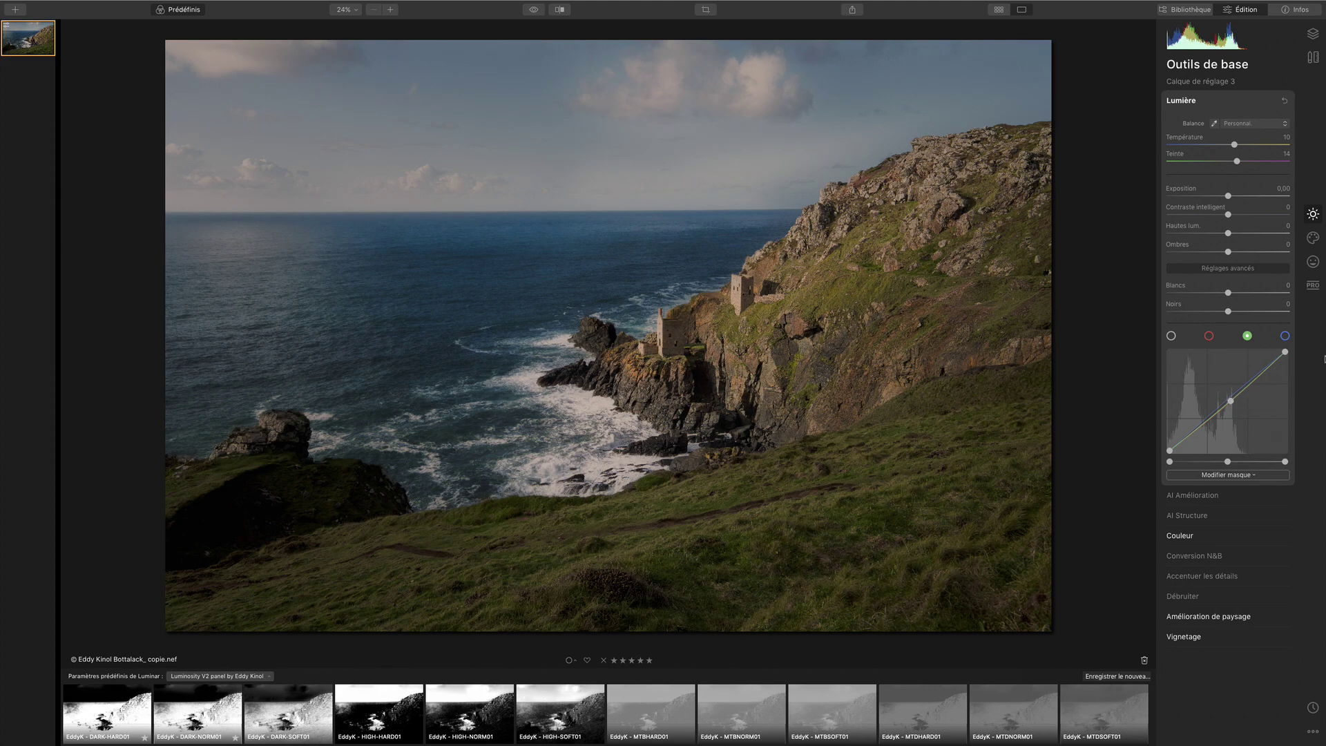
Add an Effet Orton with Quantité 31 and a Surexposition (High key) with Quantité 36 to Calque de réglage 3.
left_click(1316, 261)
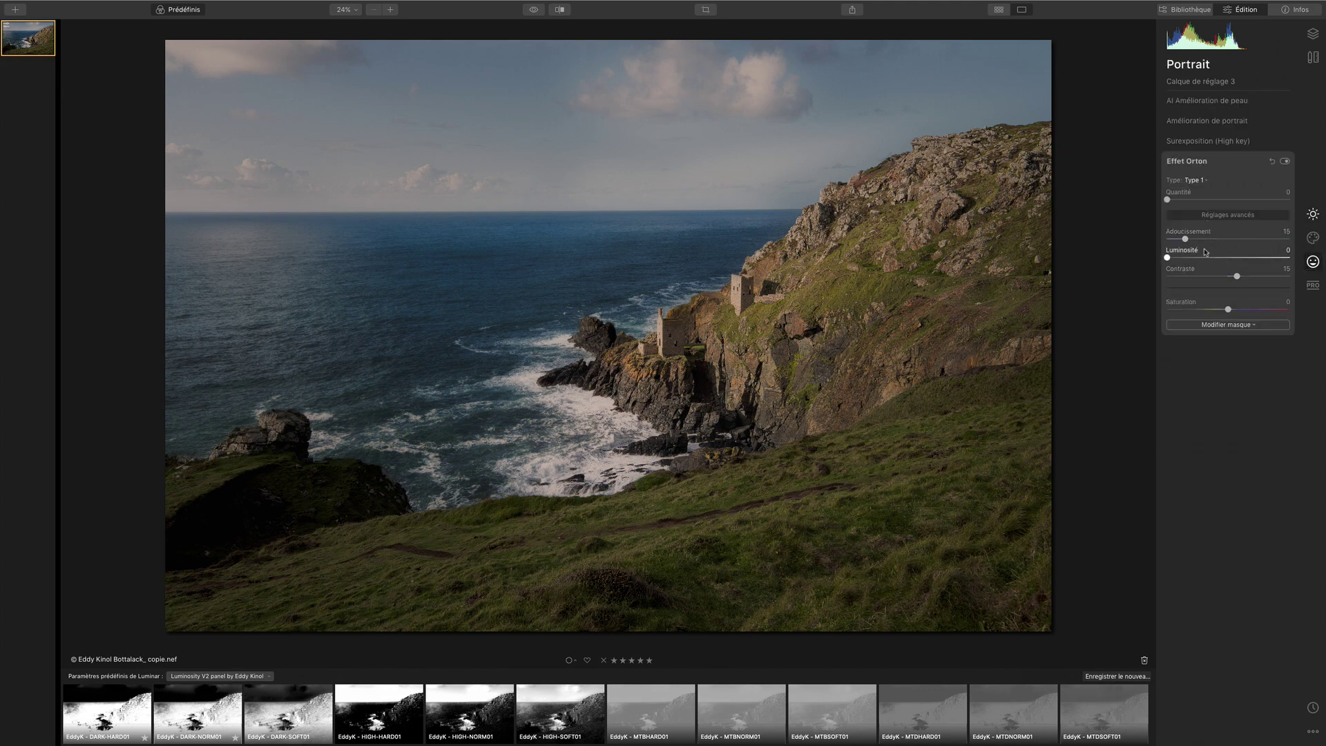
left_click_drag(1172, 203, 1205, 202)
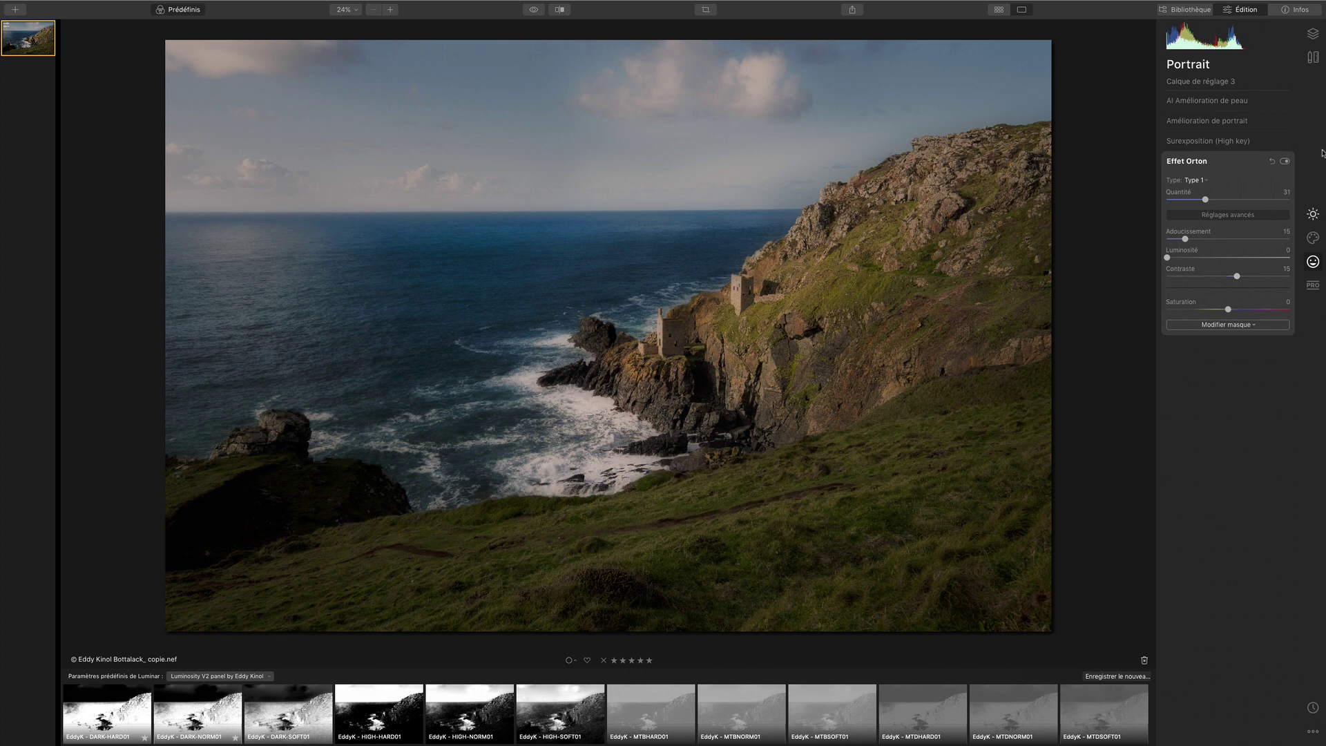
left_click(1222, 142)
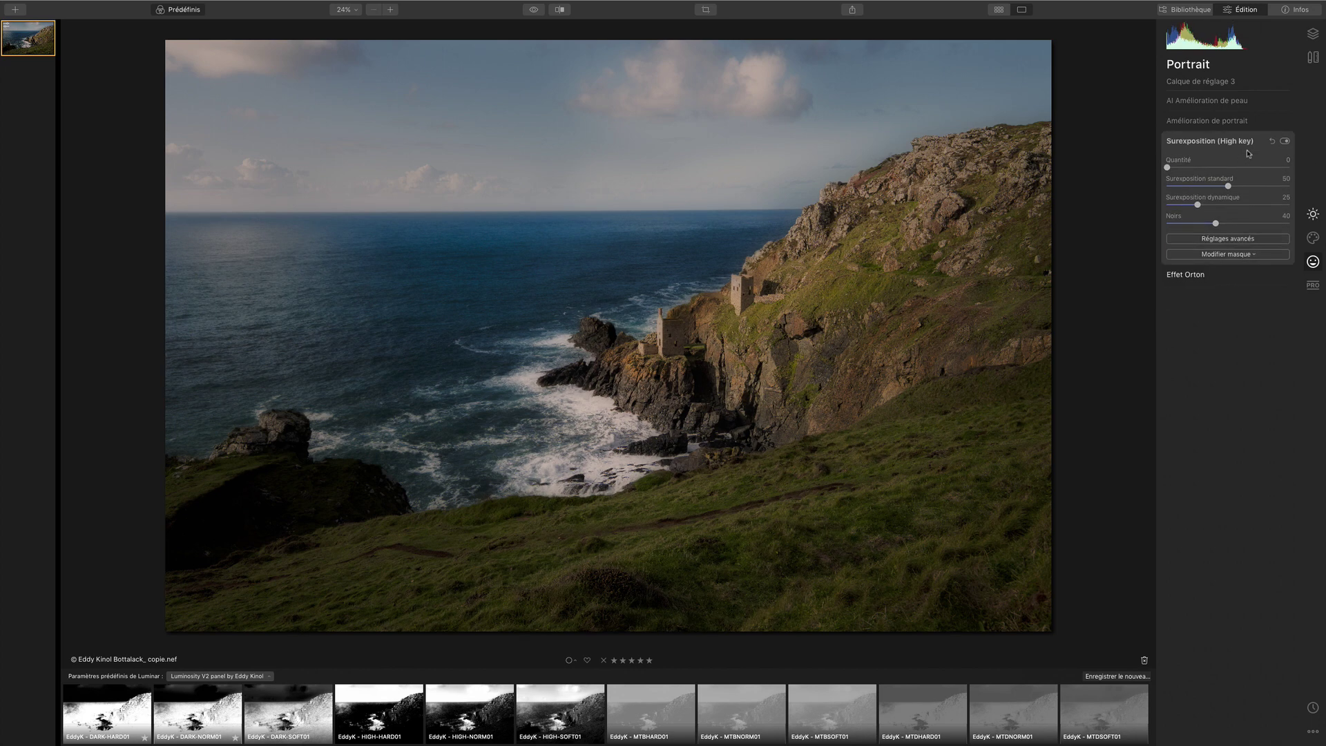
left_click_drag(1167, 167, 1214, 168)
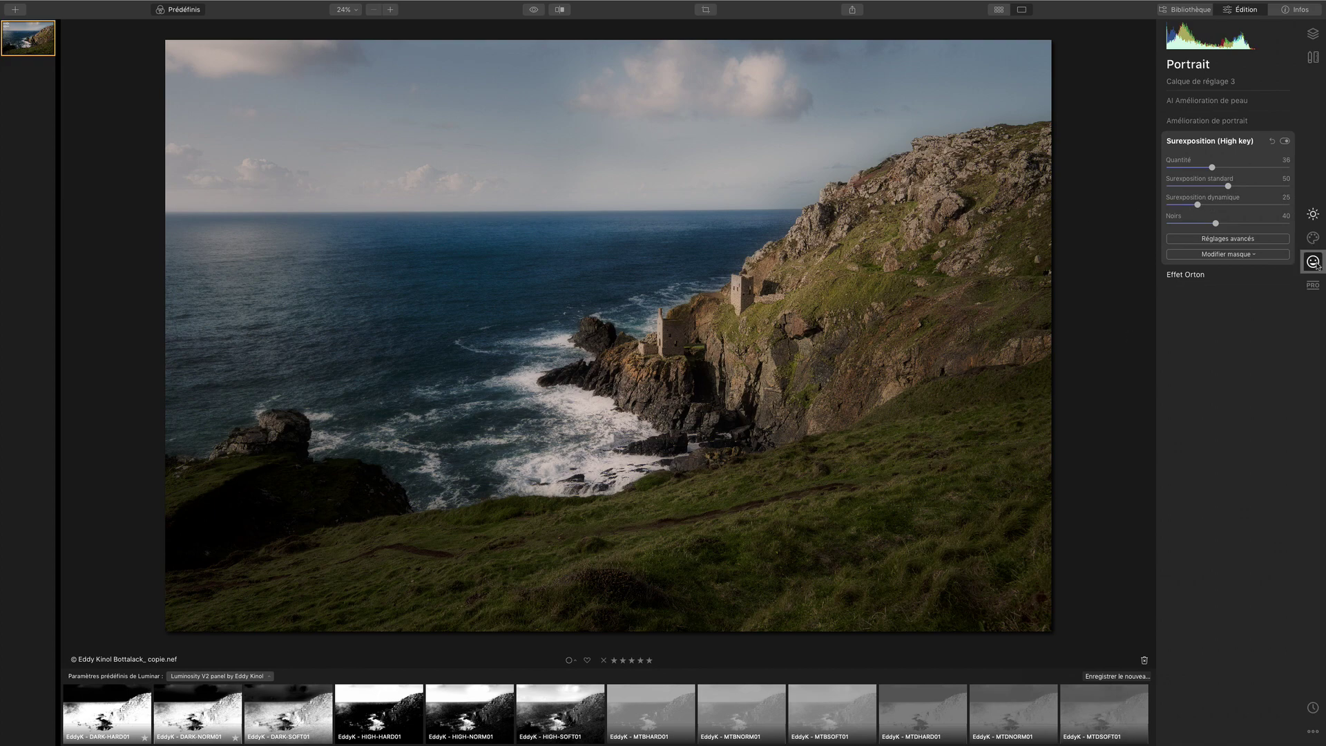
In Amélioration des couleurs, set Éclat to 8 and Image chaleureuse to -25.
left_click(1313, 285)
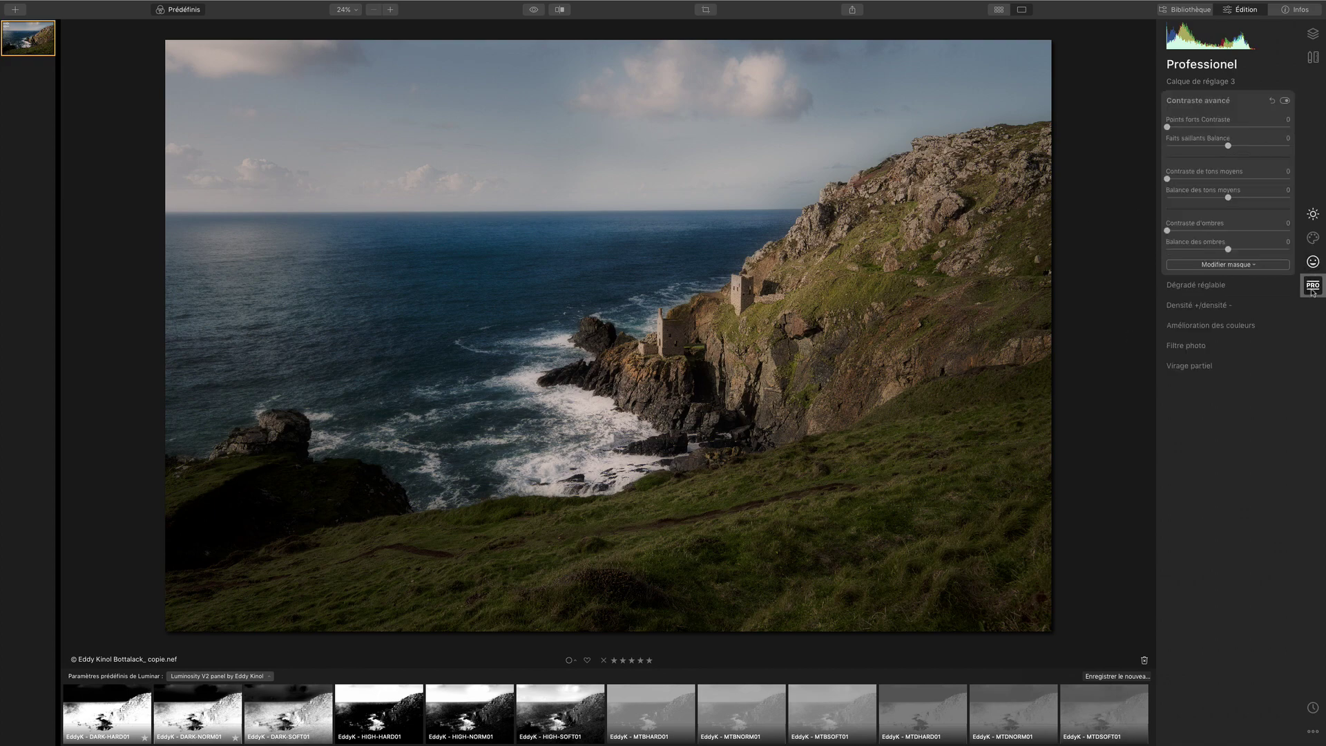
left_click(1216, 325)
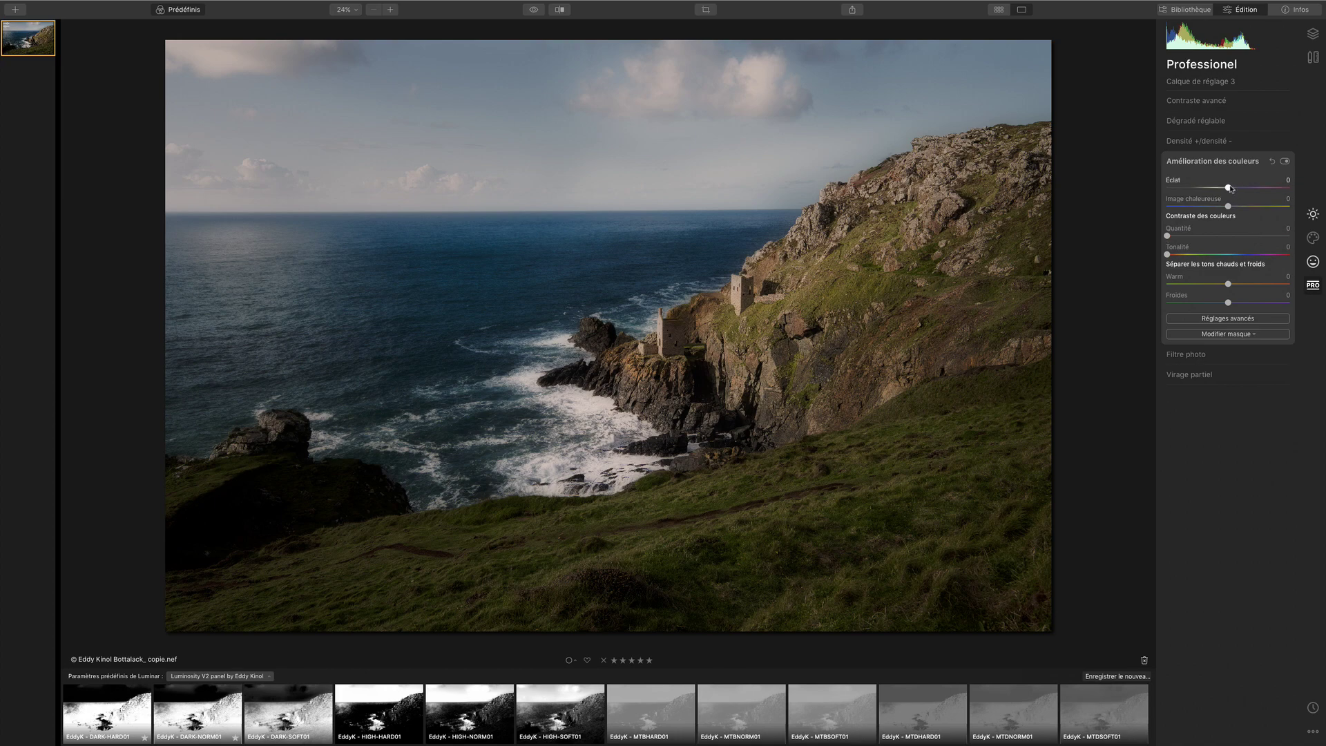
left_click_drag(1230, 188, 1249, 187)
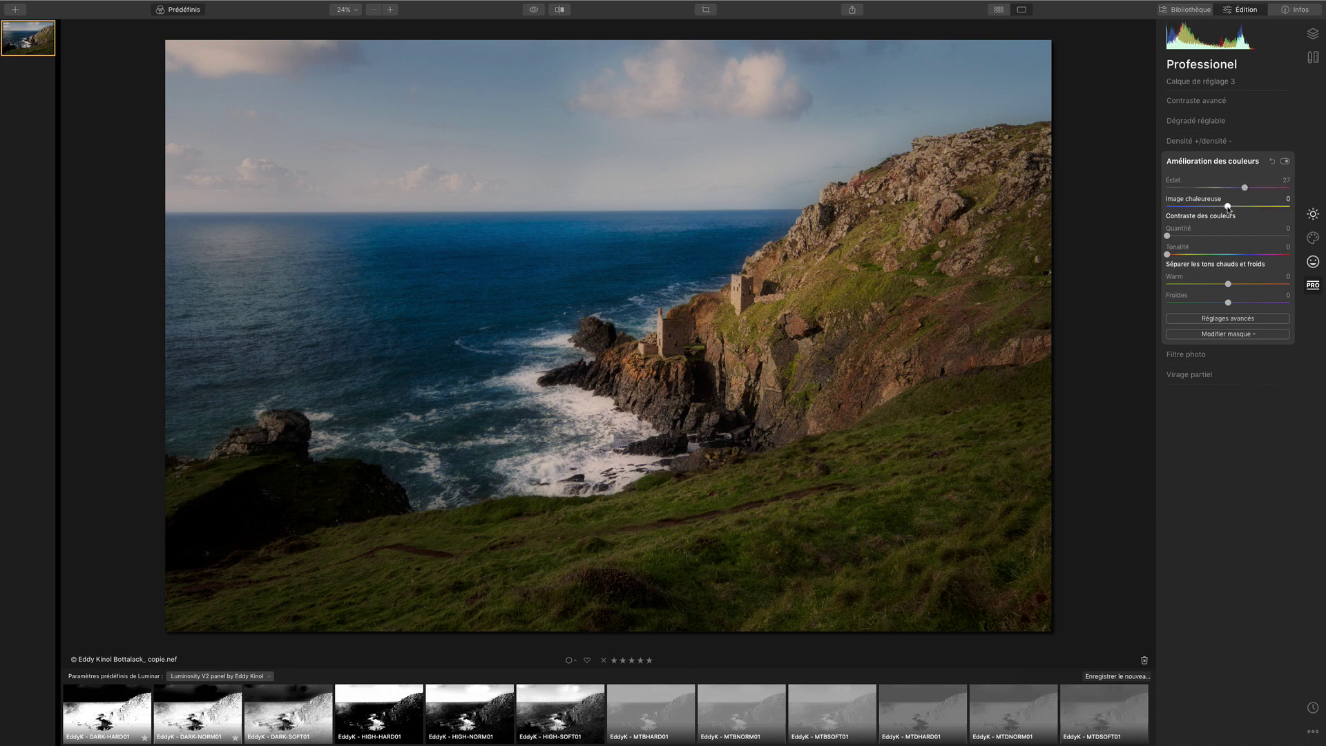
mouse_move(1227, 210)
left_mouse_down()
mouse_move(1215, 209)
mouse_move(1243, 190)
mouse_move(1233, 190)
left_mouse_up()
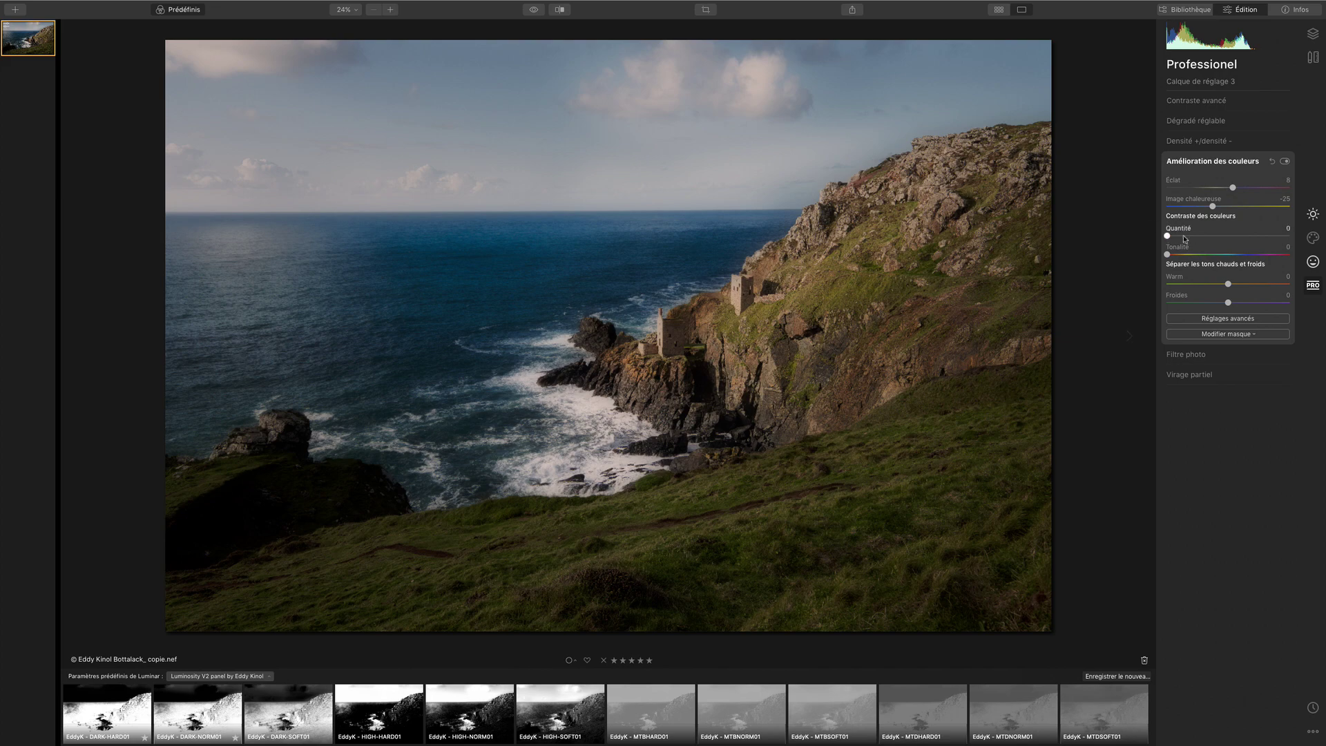
Set Contraste des couleurs to Quantité 15 and Tonalité 65, and compare with the filter off and with the original photo.
left_click_drag(1168, 236, 1192, 254)
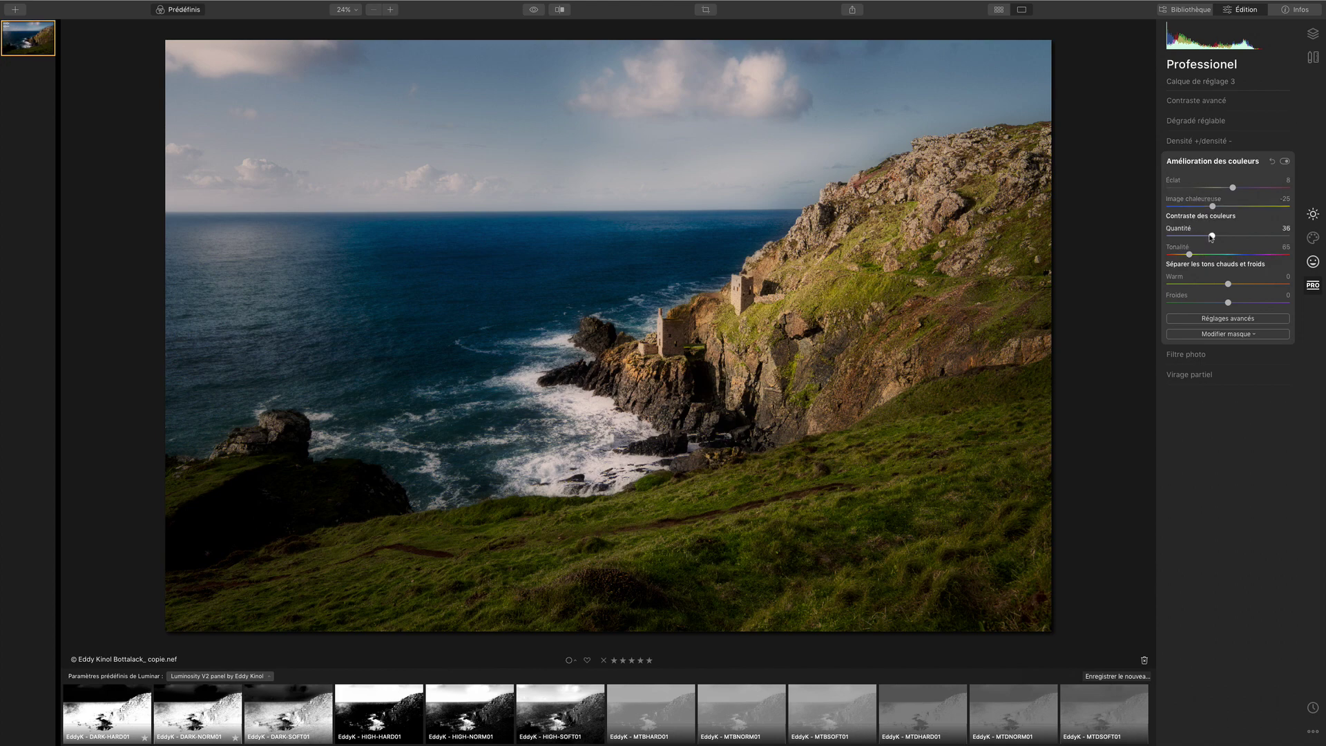
left_click_drag(1197, 236, 1195, 237)
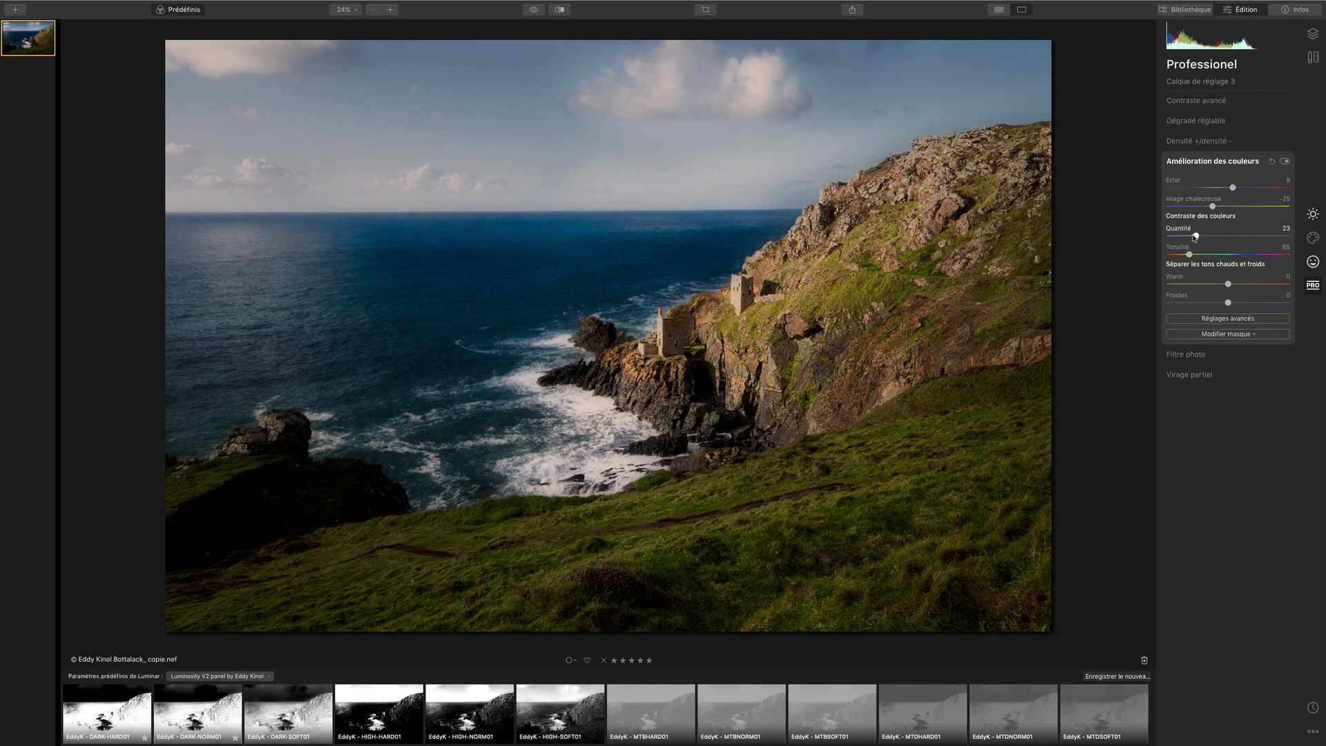
left_click_drag(1191, 237, 1185, 236)
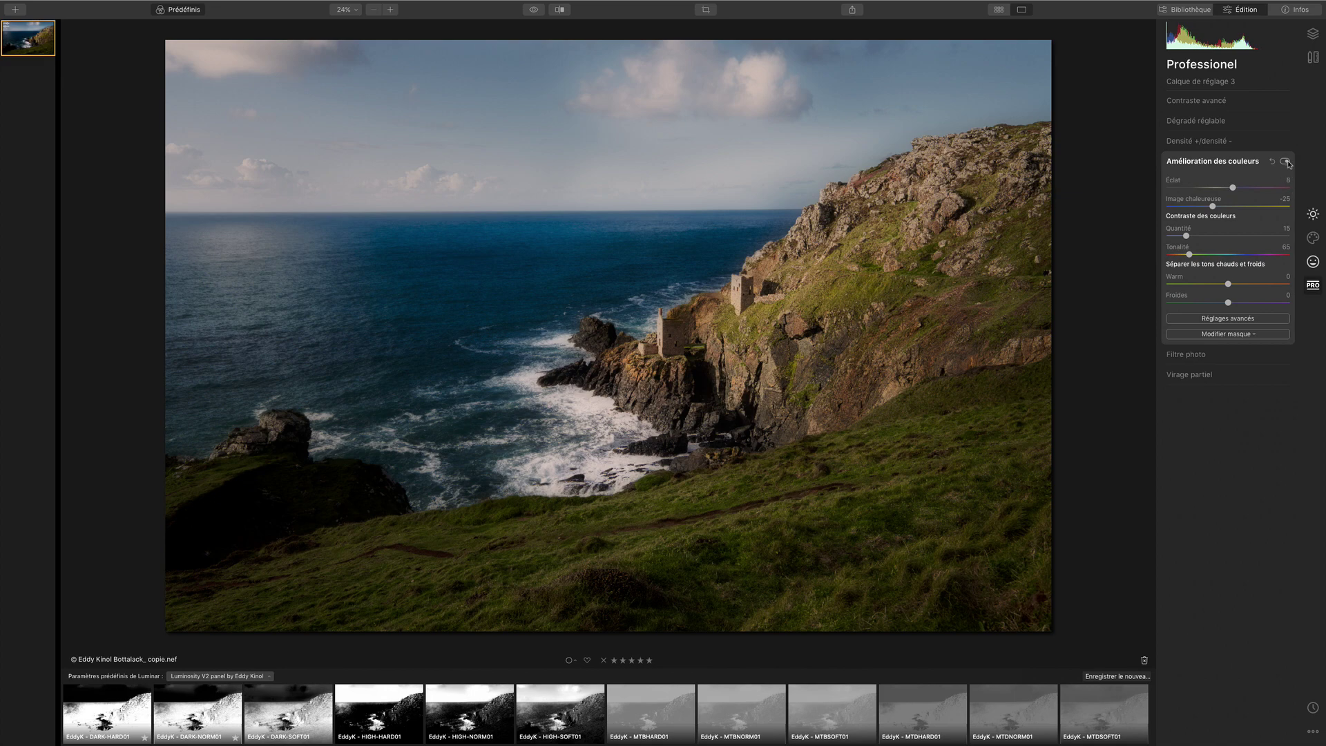
left_click(1285, 162)
left_click(1286, 162)
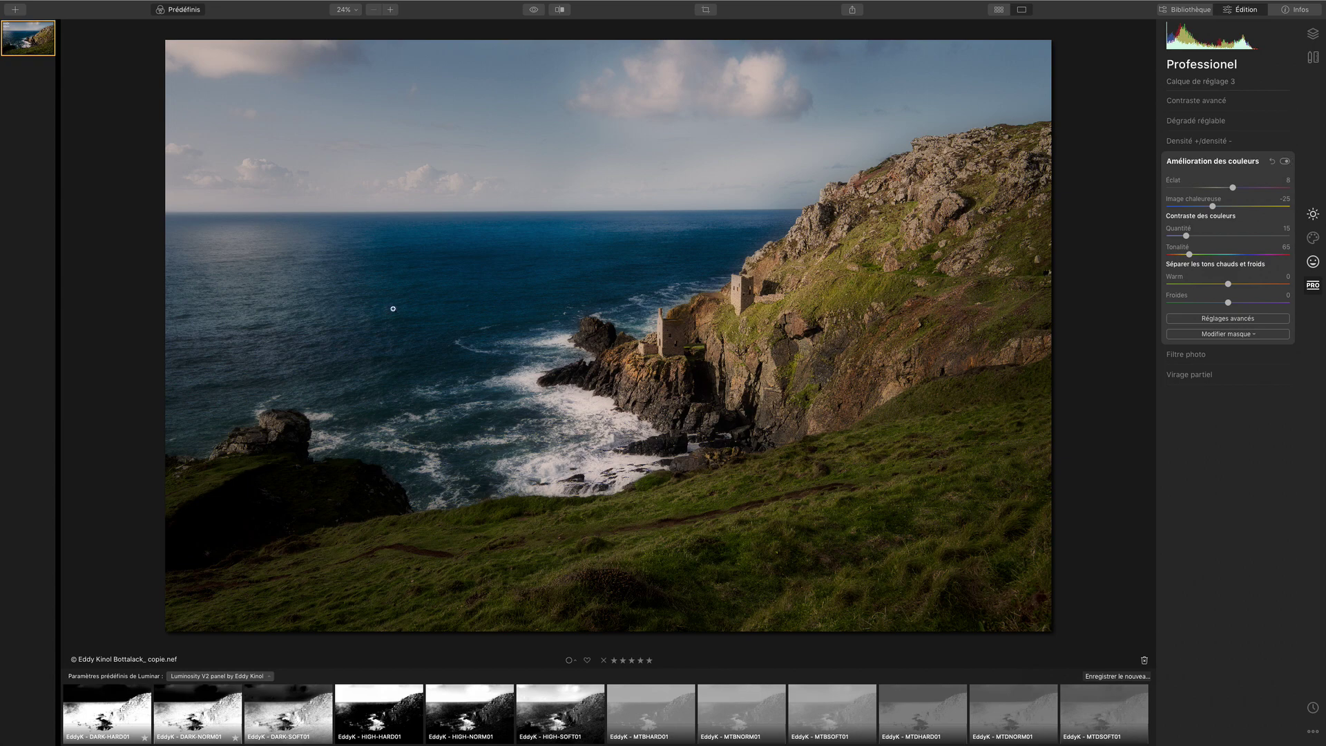
left_click(541, 11)
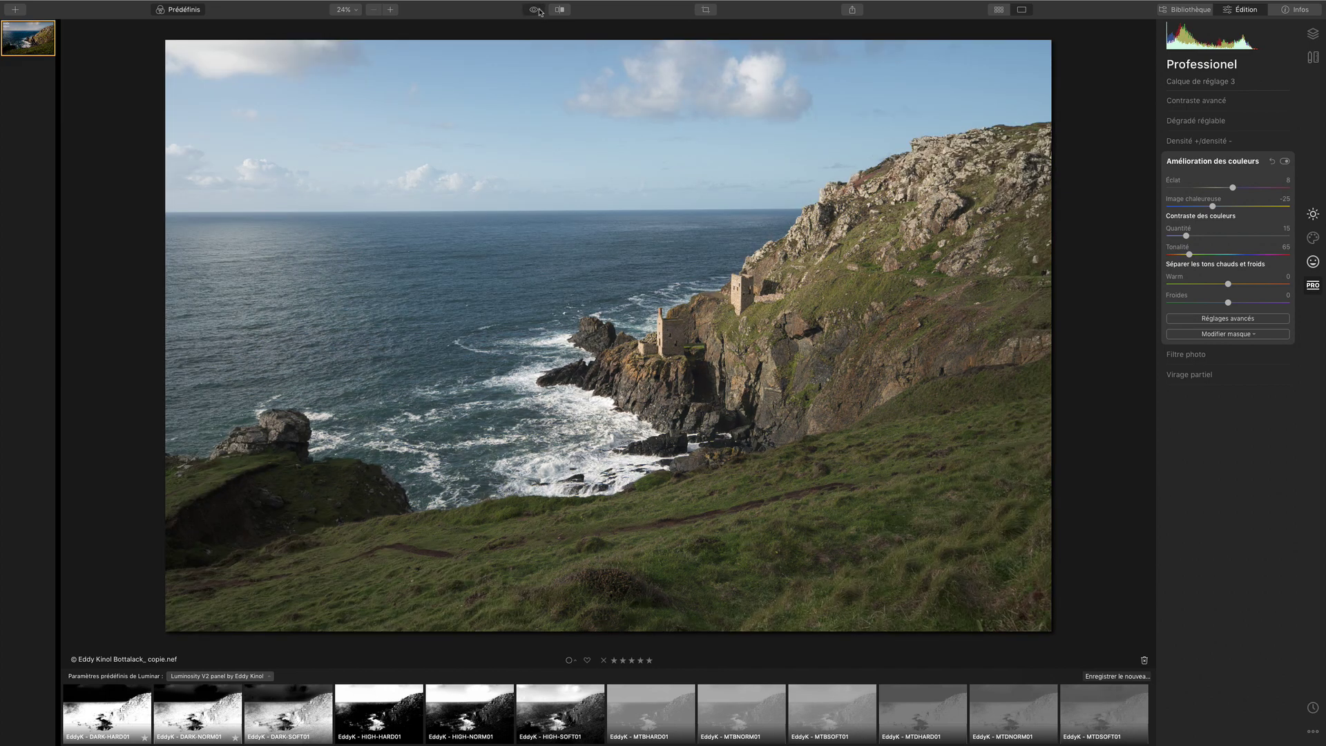
left_click(539, 11)
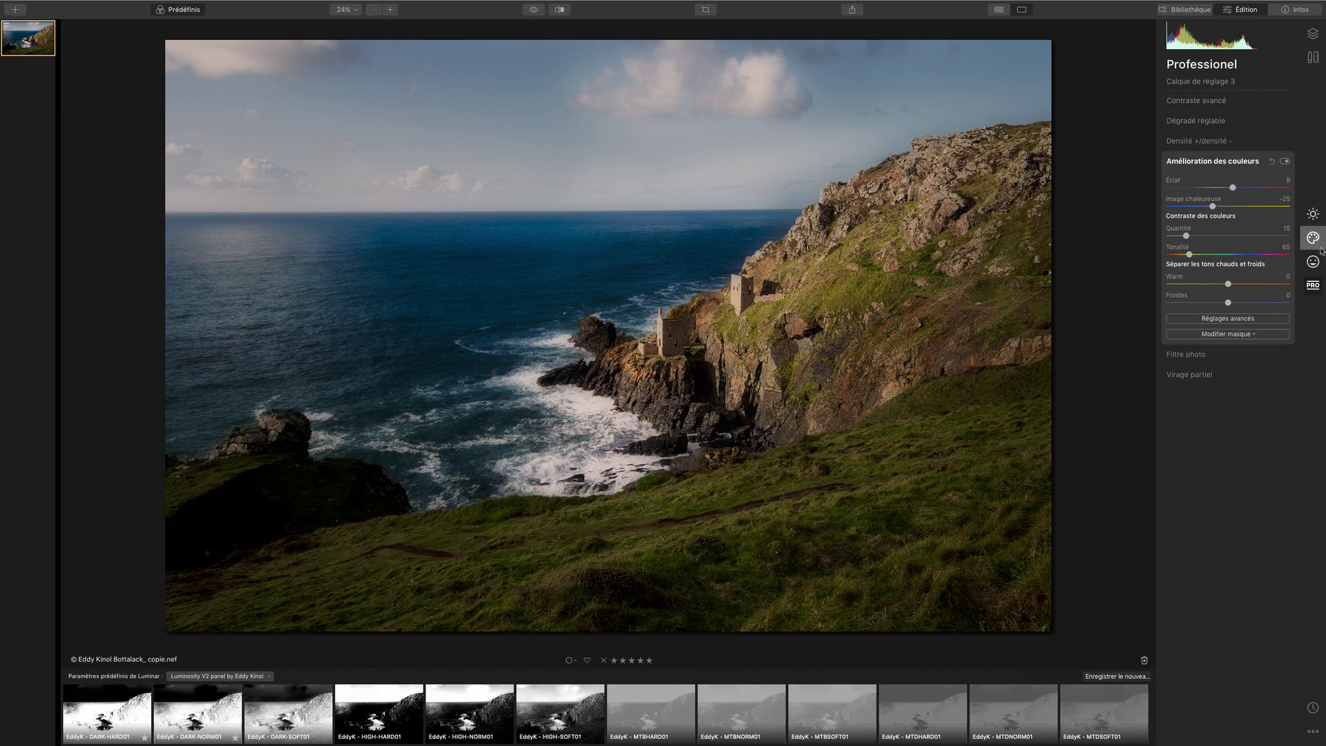
In the advanced Couleur settings, set the blue channel's Luminance to 48 and Saturation to -45.
left_click(1312, 219)
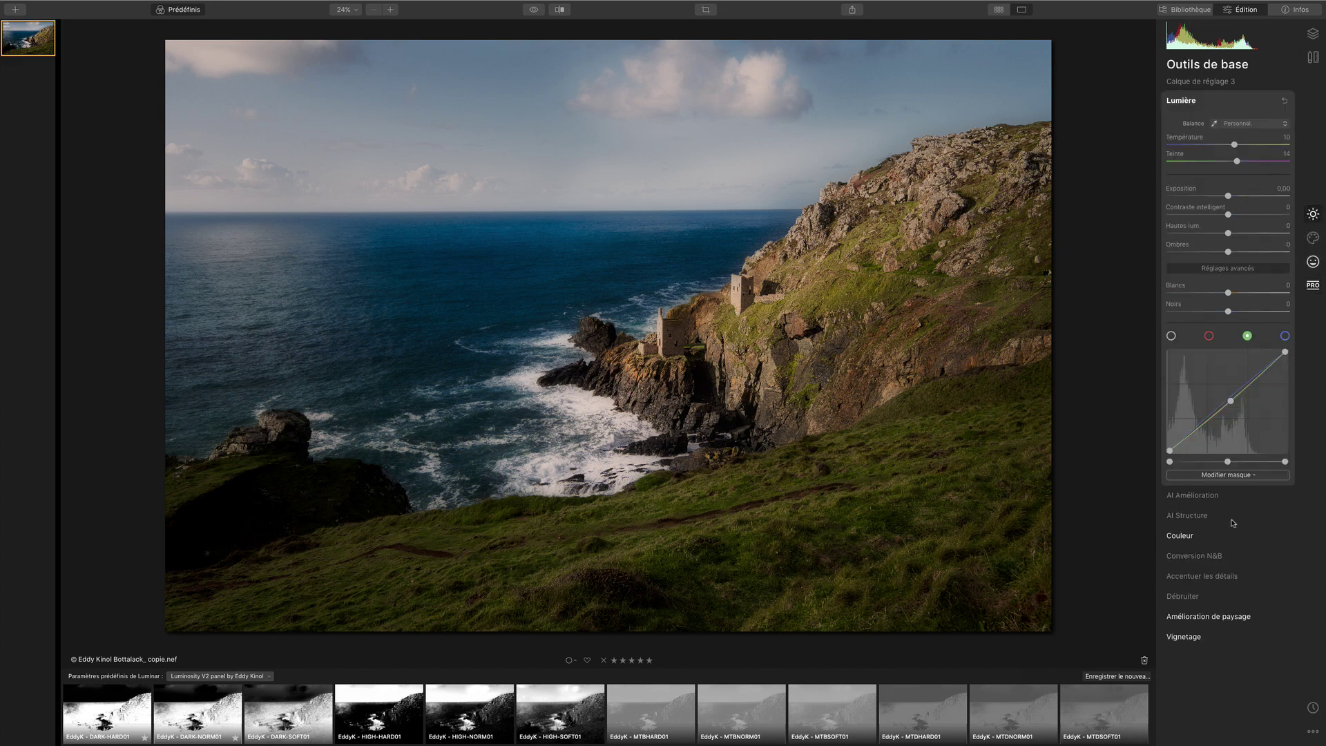
left_click(1190, 538)
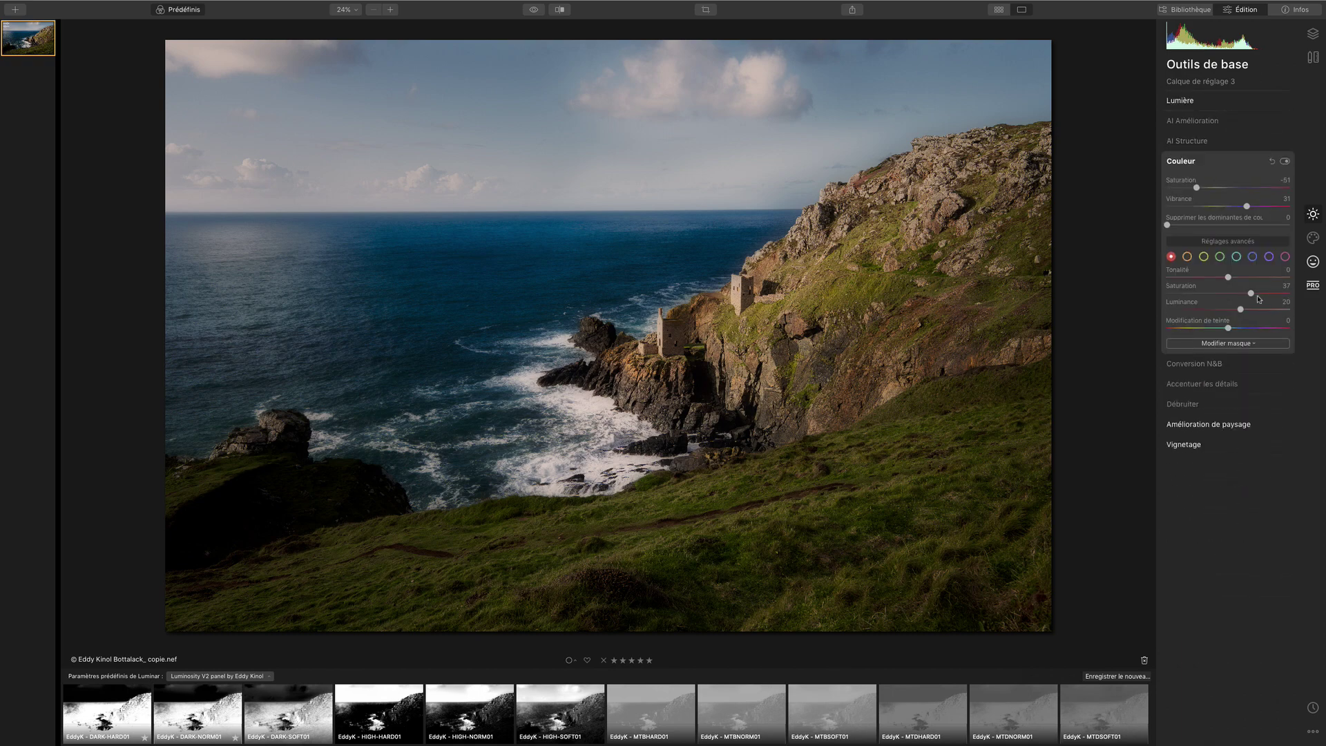
left_click(1252, 257)
left_click_drag(1229, 311, 1262, 309)
left_click_drag(1228, 294, 1200, 295)
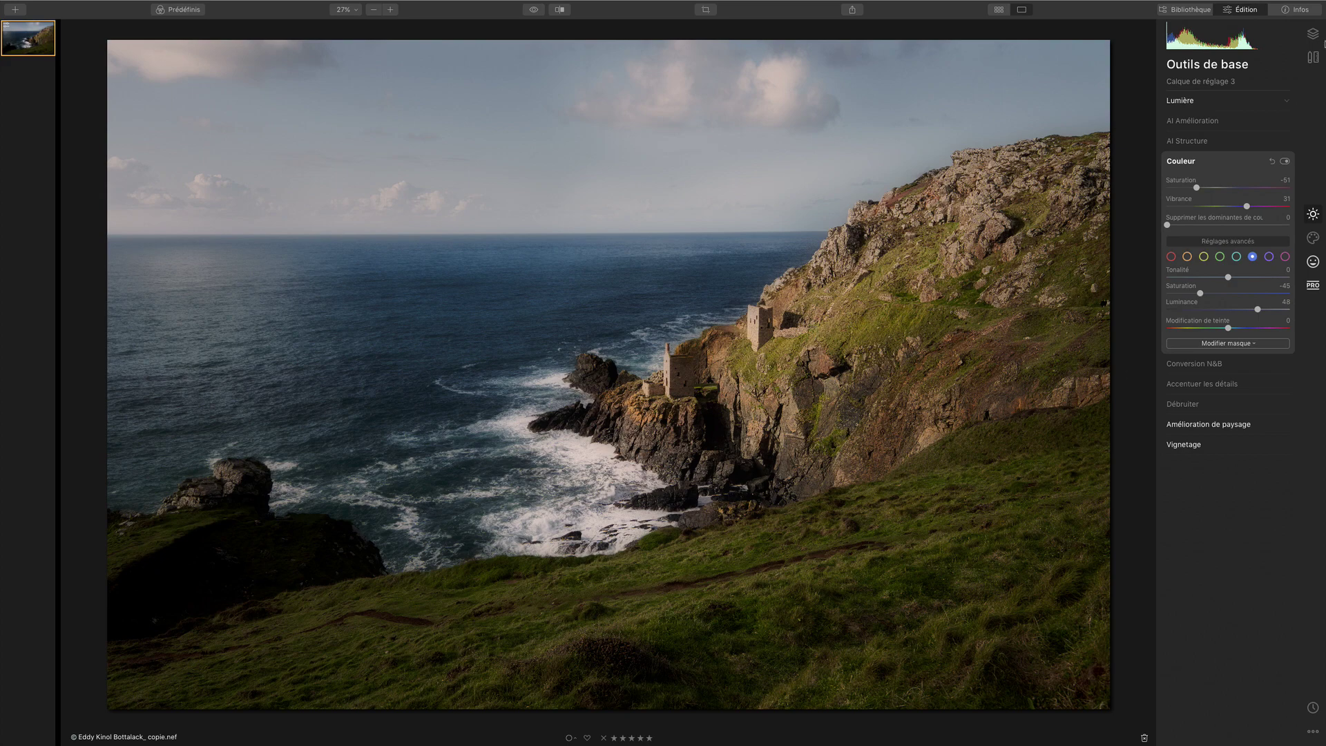
Add a new adjustment layer above Calque de réglage 3 and set its blend mode to Superposer.
left_click(1313, 33)
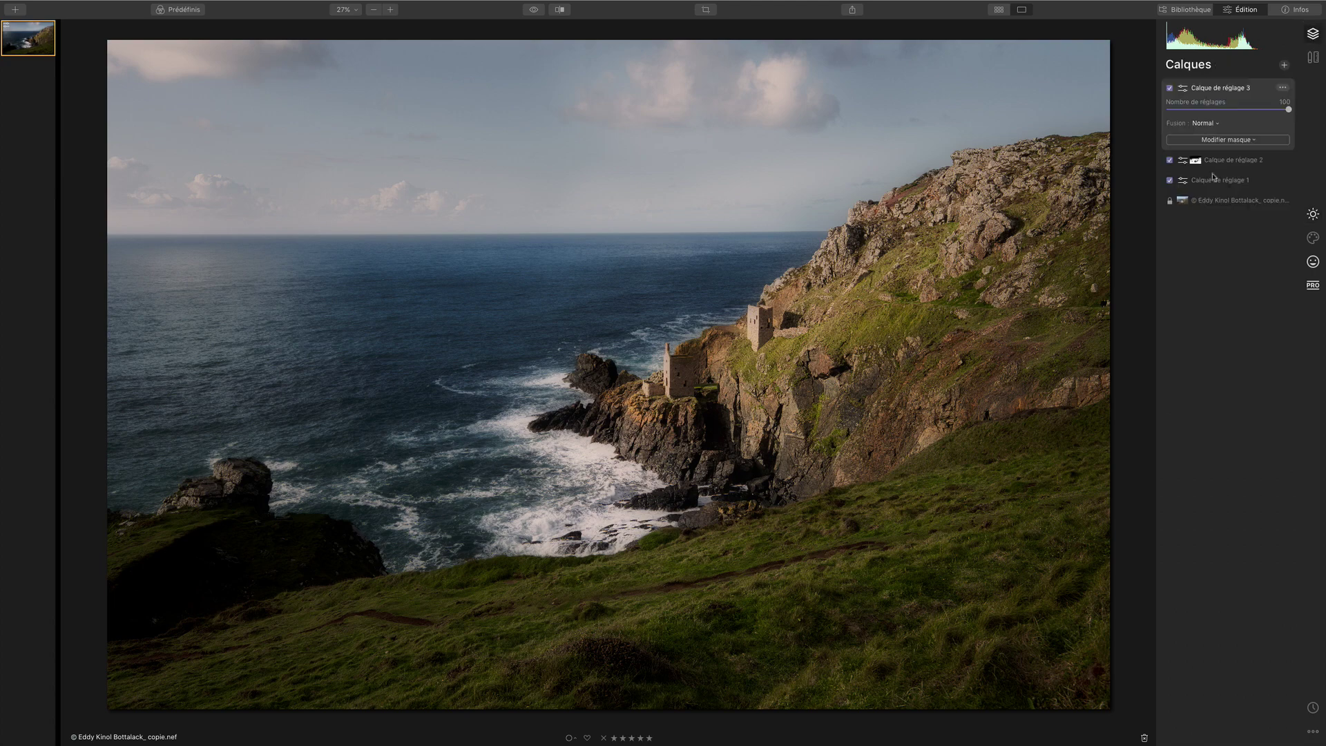
left_click(1285, 65)
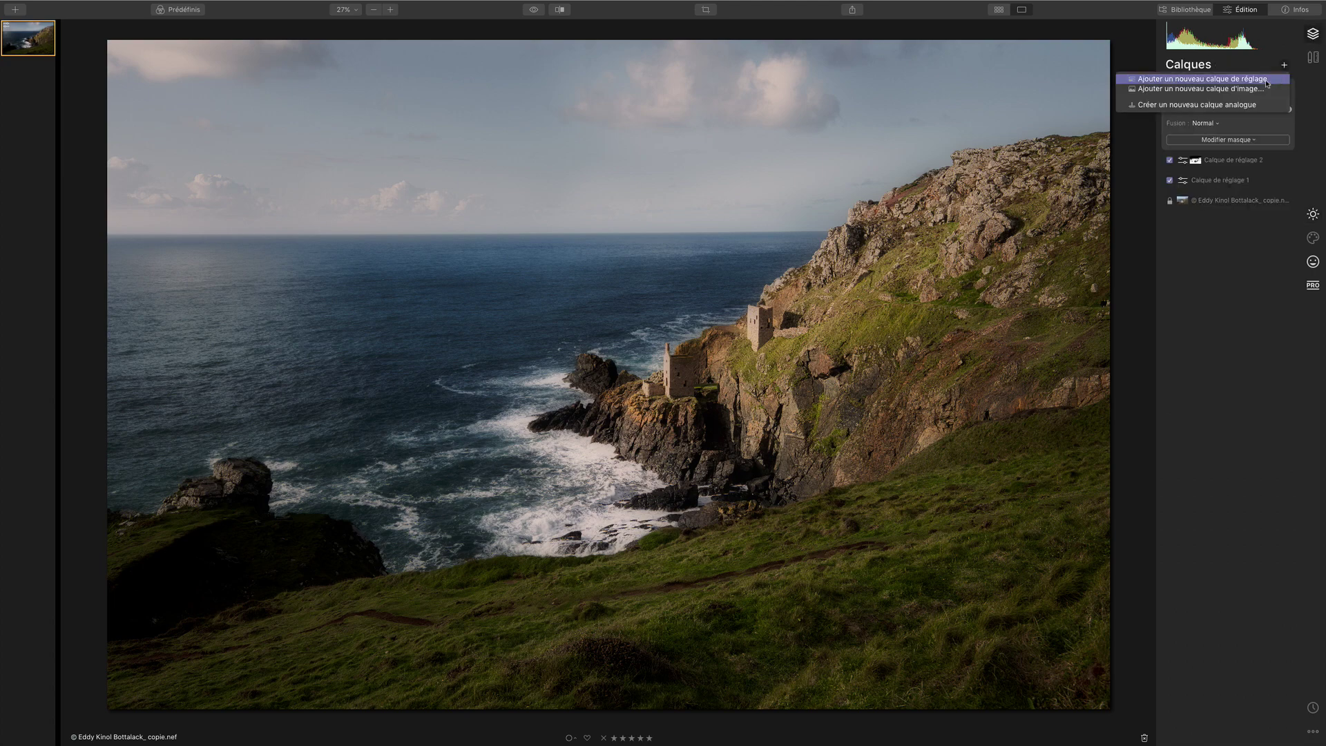
left_click(1268, 81)
left_click(1206, 123)
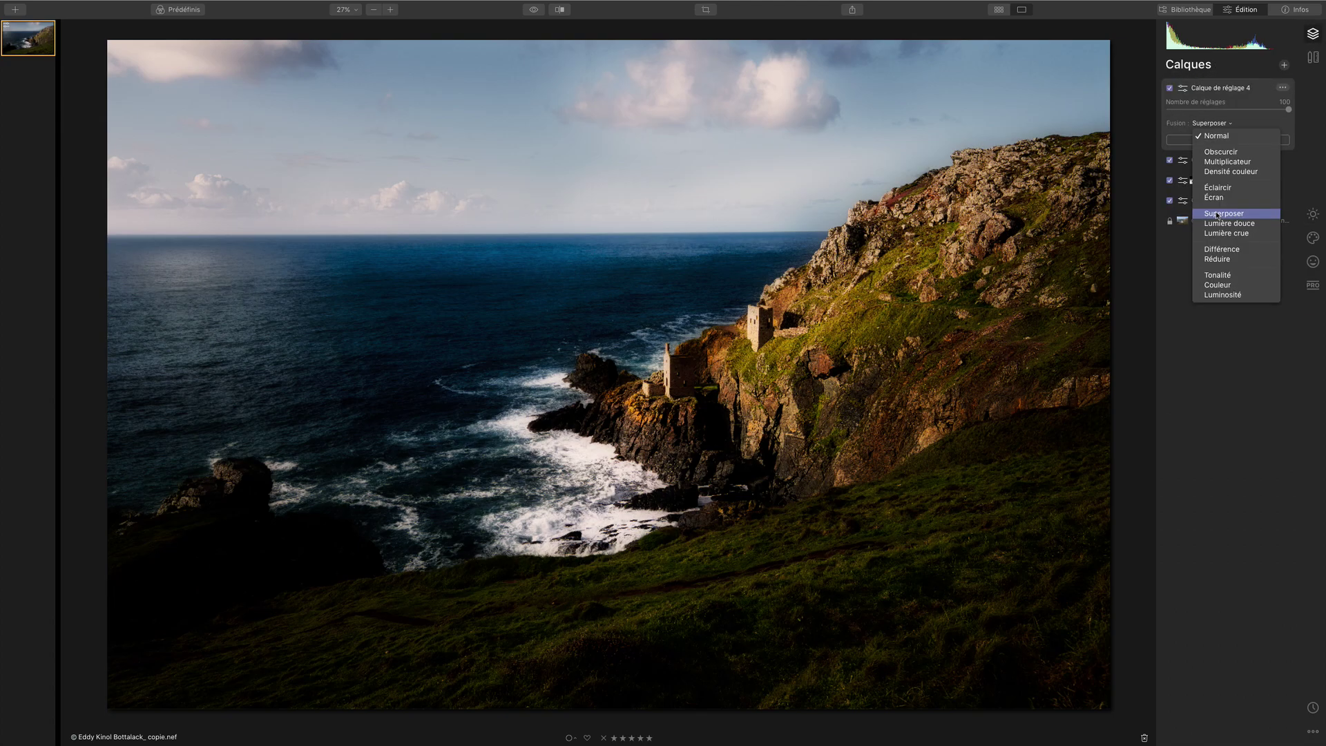
left_click(1218, 215)
Start a brush mask on the new layer in Peindre mode, with opacity 19% and brush size 52.
left_click(1233, 141)
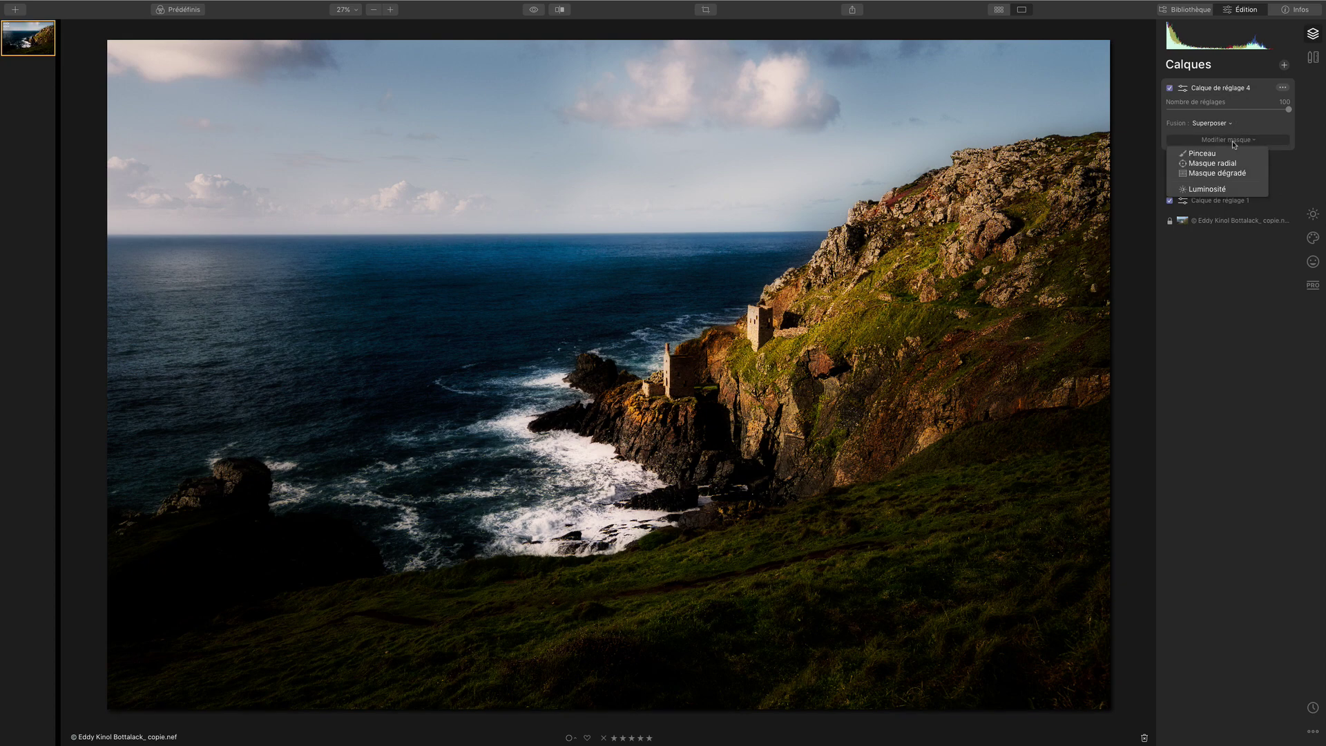
left_click(1208, 156)
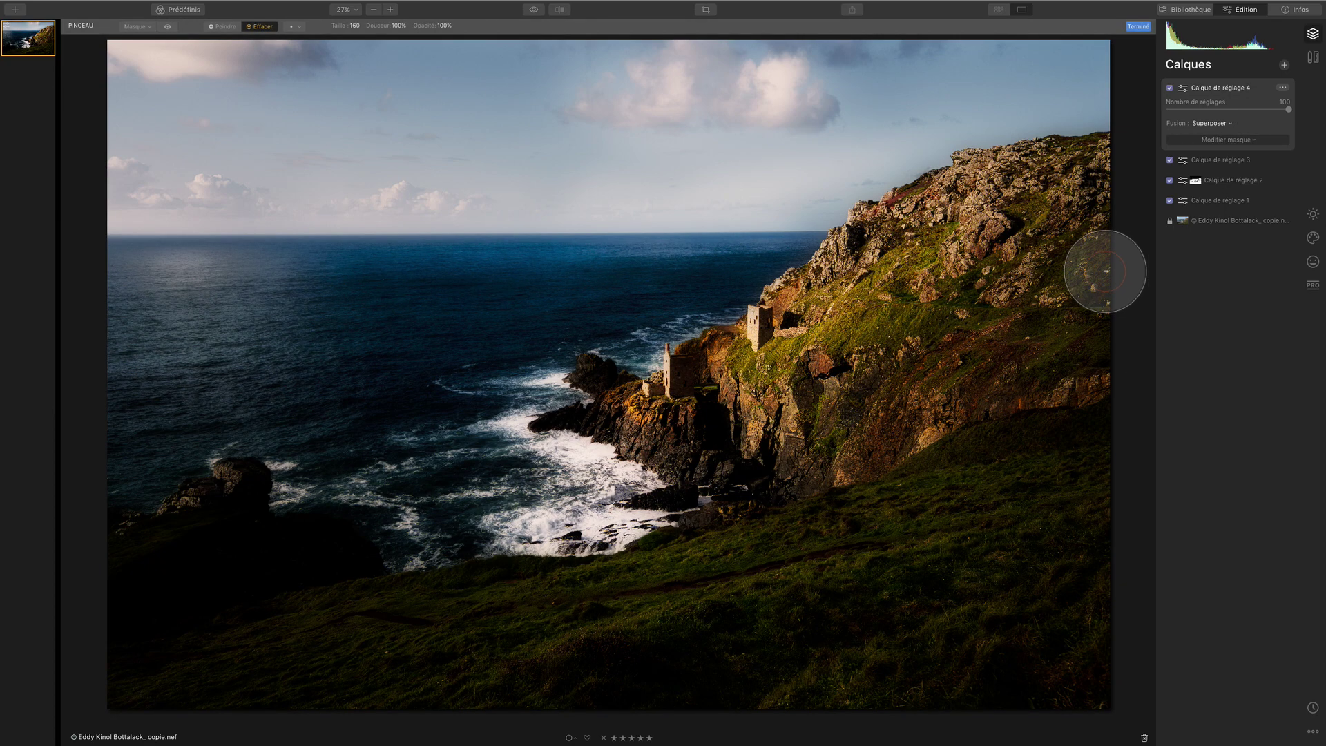
left_click(221, 26)
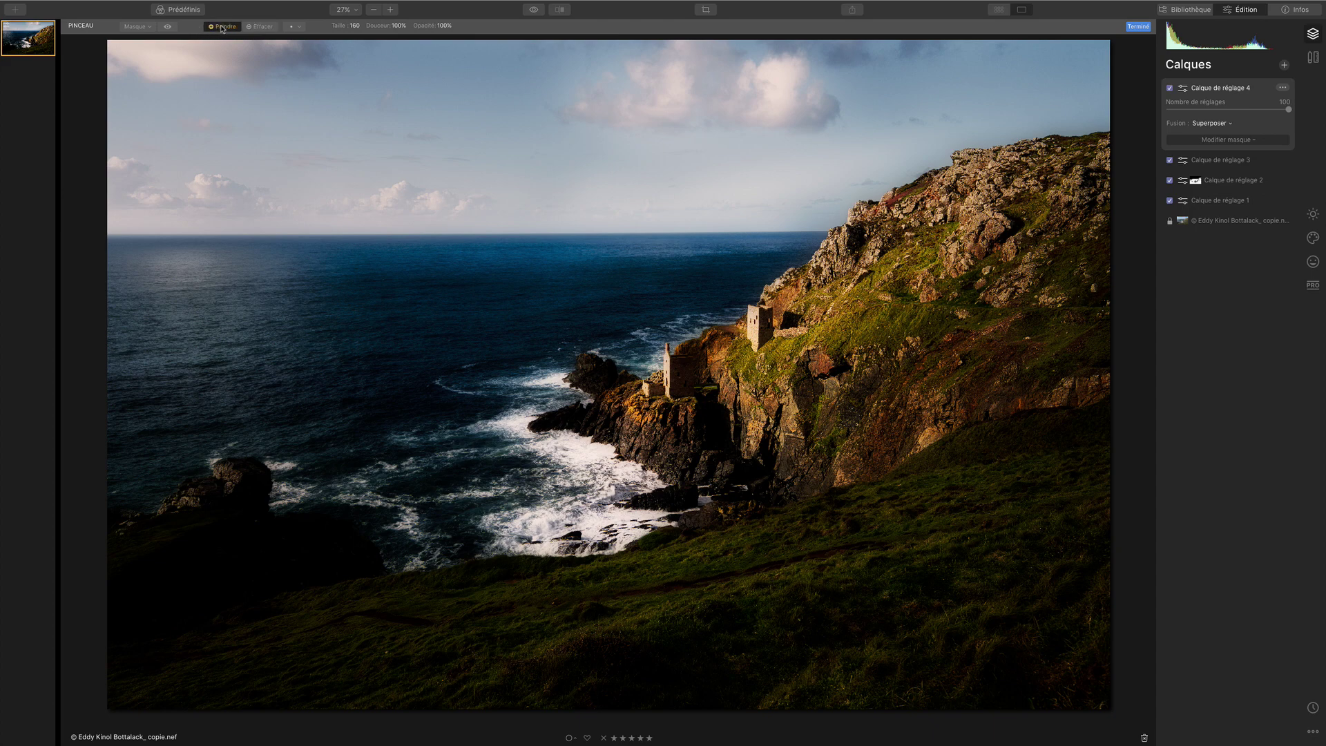
left_click(452, 29)
left_click_drag(450, 38, 409, 38)
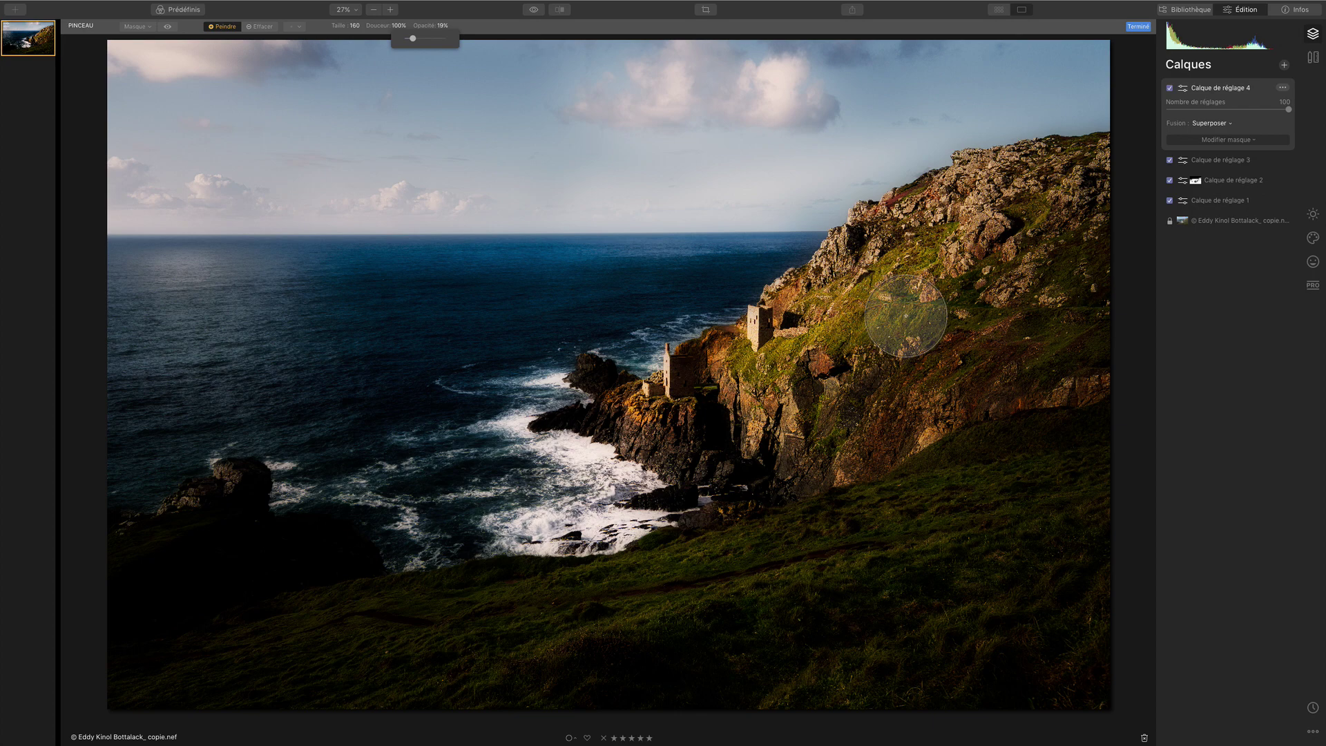
key("bracketleft")
key("bracketleft")
key("bracketleft")
key("bracketleft")
key("bracketleft")
key("bracketleft")
key("bracketleft")
key("bracketleft")
key("bracketleft")
key("bracketleft")
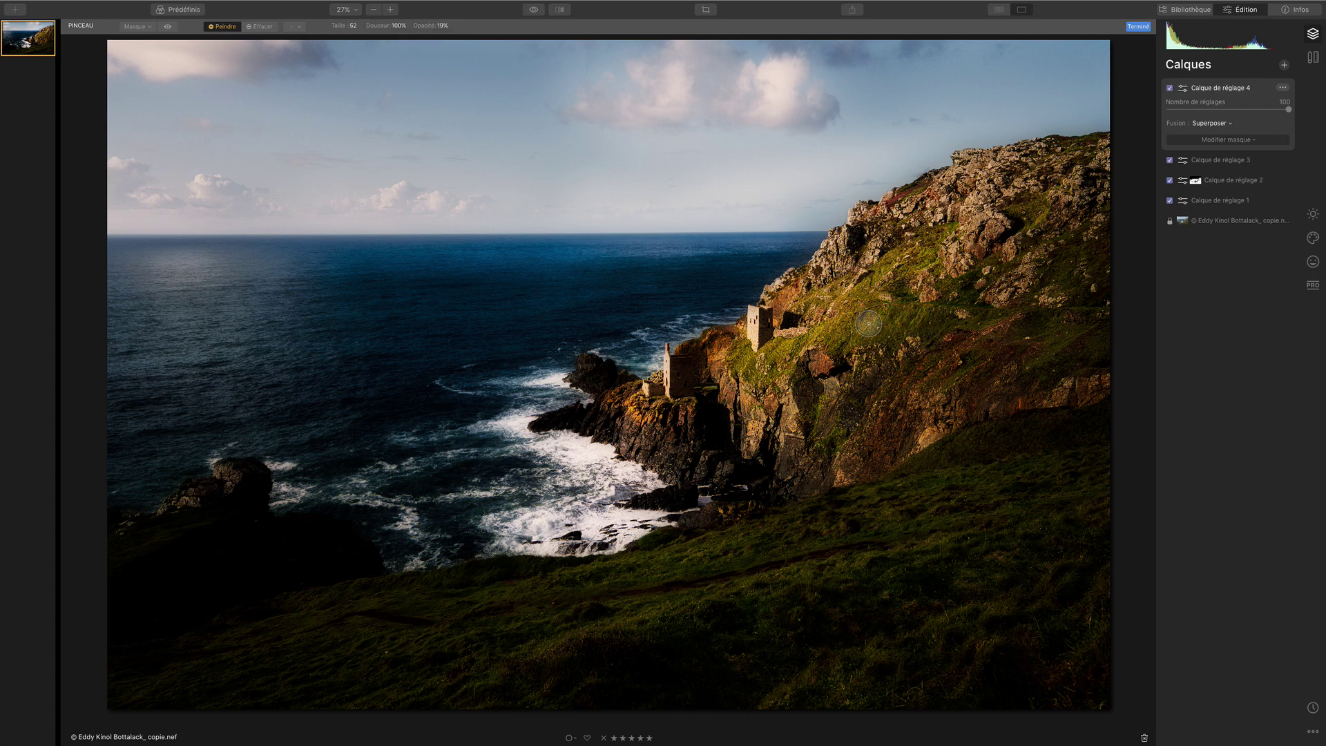
Paint the mask over the cliffs, rocks and grassy slopes, enlarging the brush to 172 and using the mask overlay to check coverage.
left_click_drag(859, 267, 919, 228)
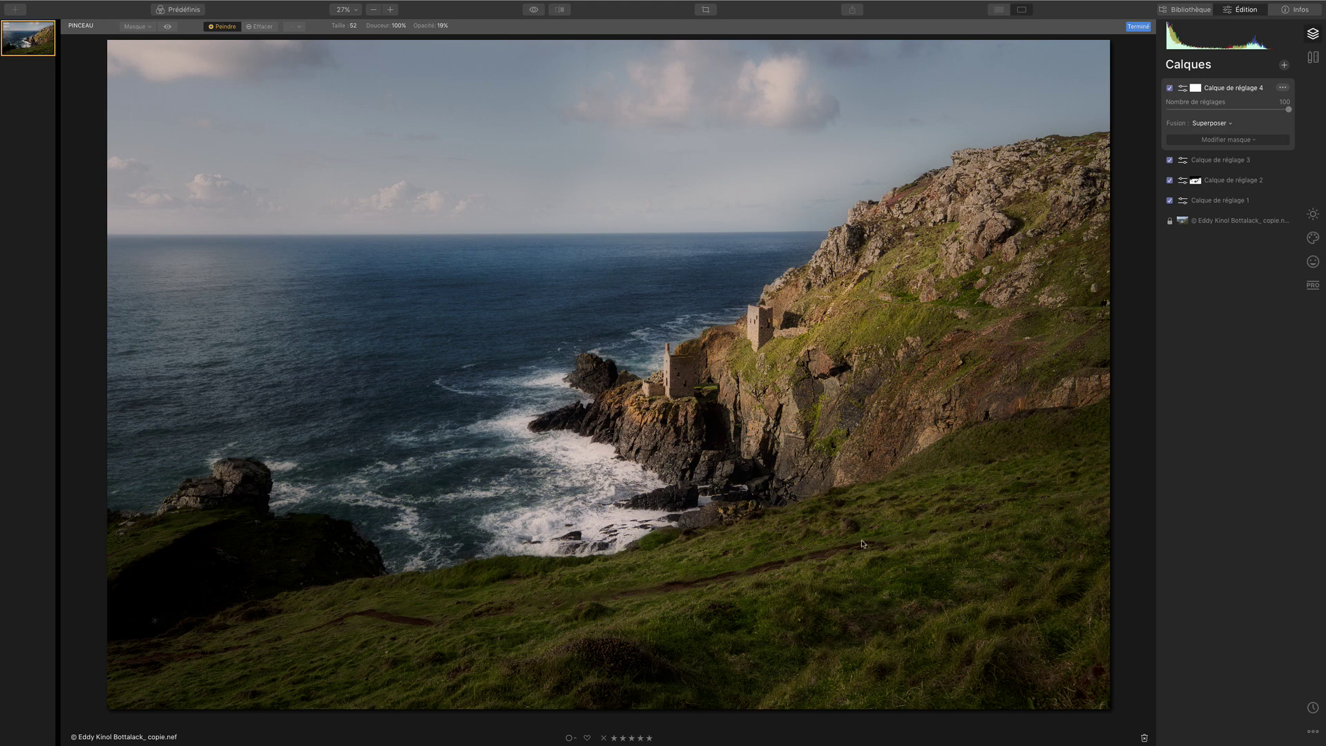
key("bracketright")
key("bracketright")
key("bracketright")
key("bracketright")
key("bracketright")
key("bracketright")
key("bracketright")
key("bracketright")
key("bracketright")
key("bracketright")
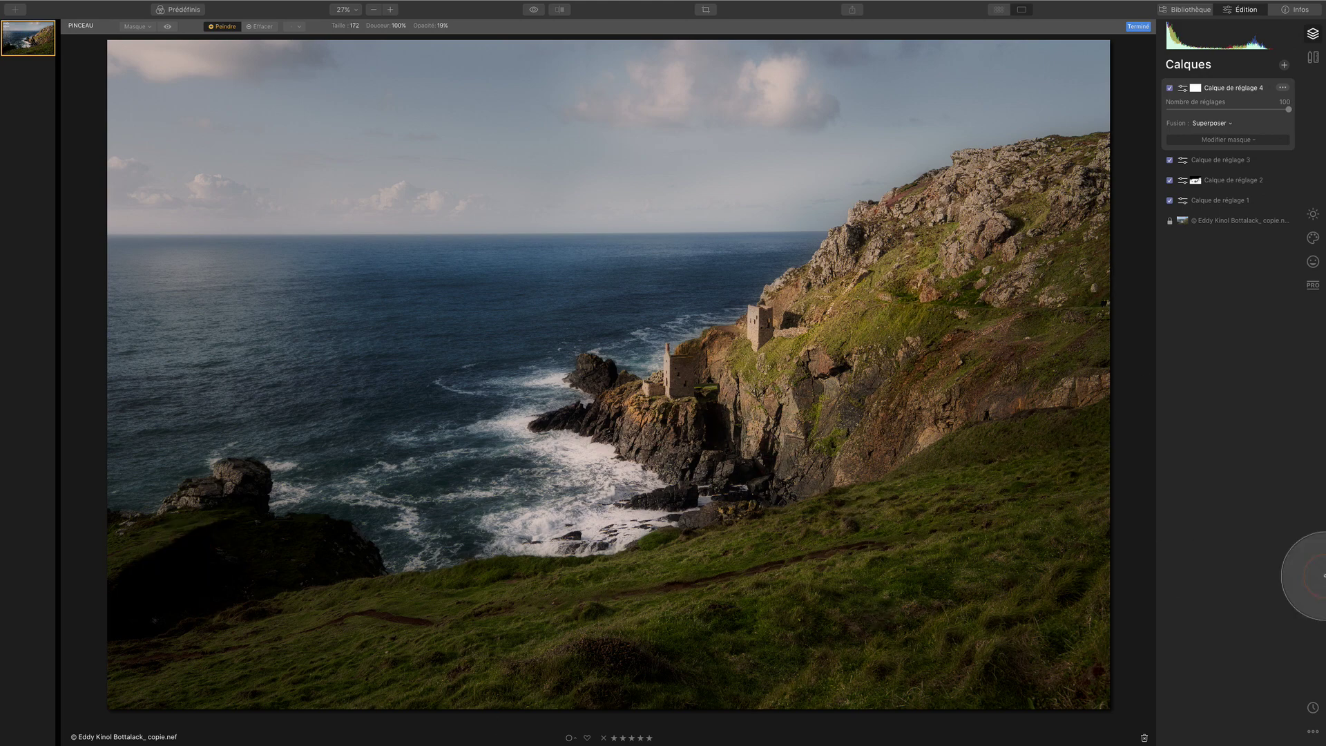
left_click(167, 26)
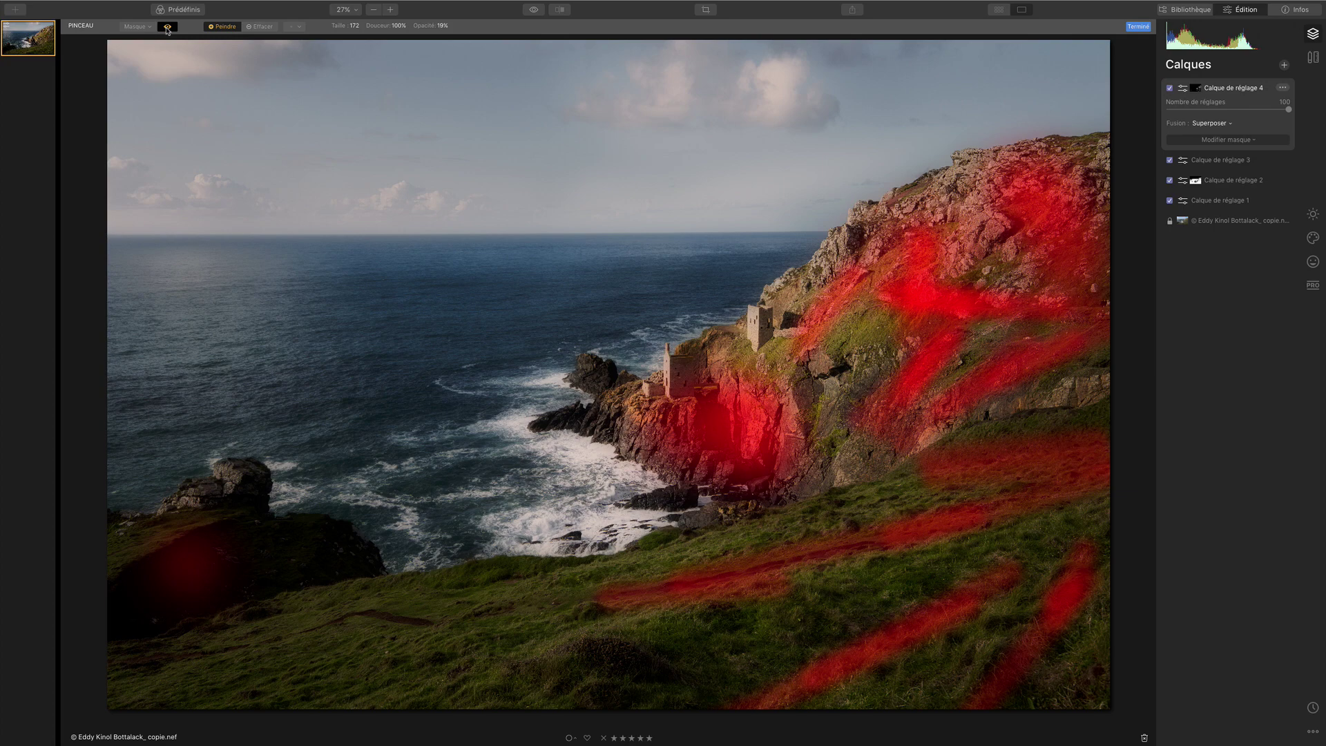
left_click(168, 26)
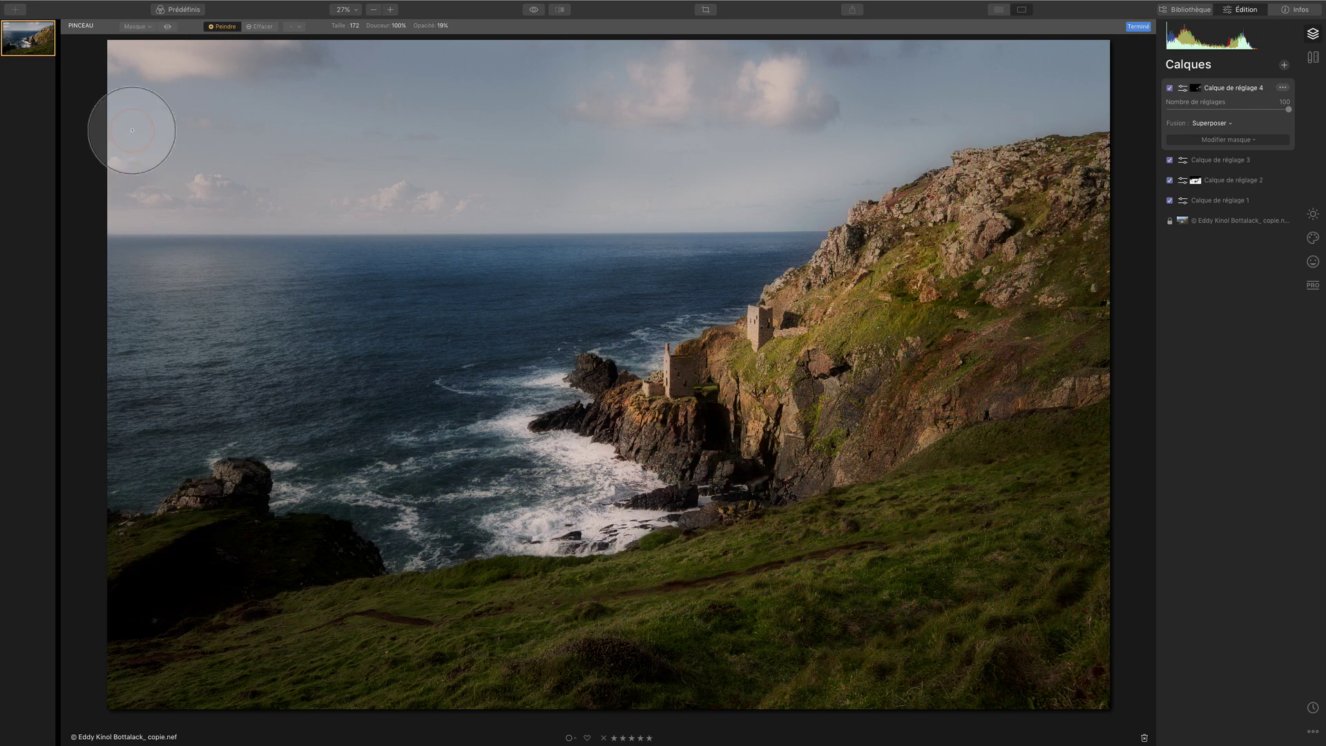
left_click(168, 27)
left_click_drag(303, 629, 415, 615)
Soften the brush mask with Progressivité 417, compare the image with the layer off and on, and finish the mask.
left_click(142, 28)
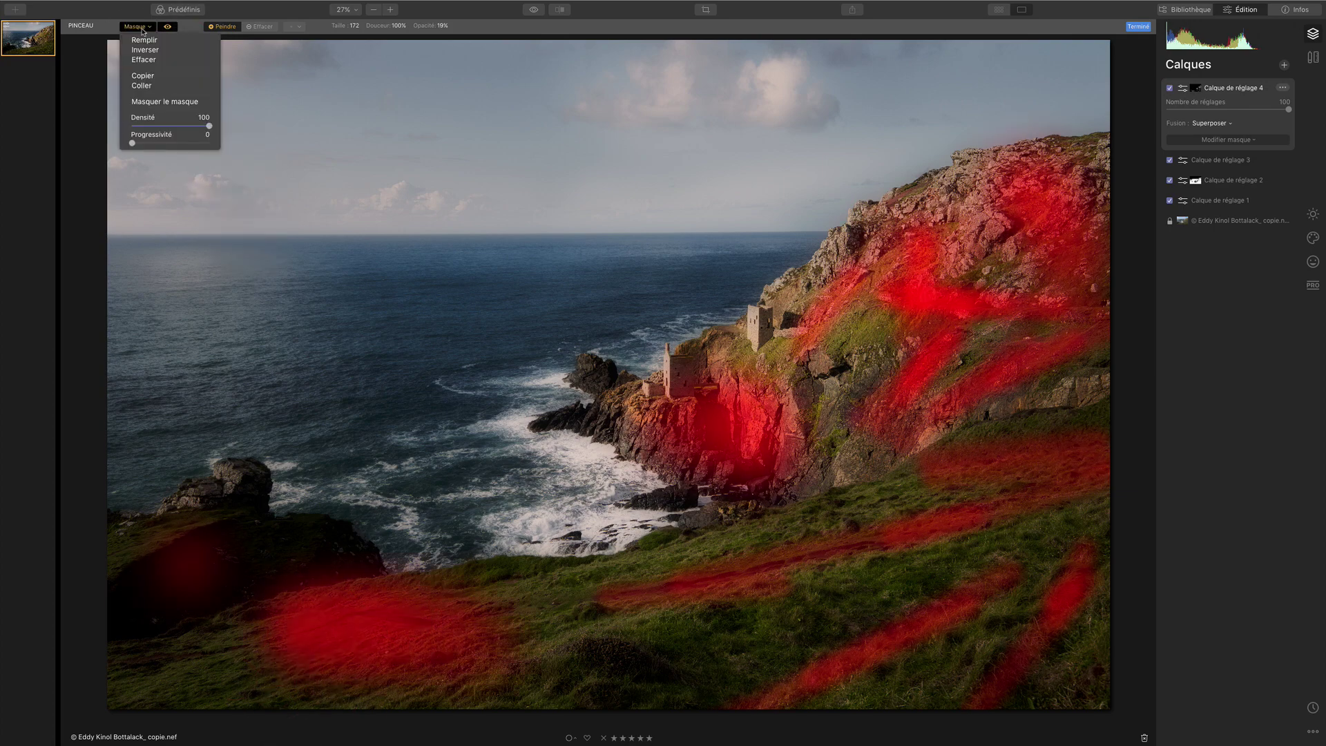
left_click_drag(133, 143, 200, 144)
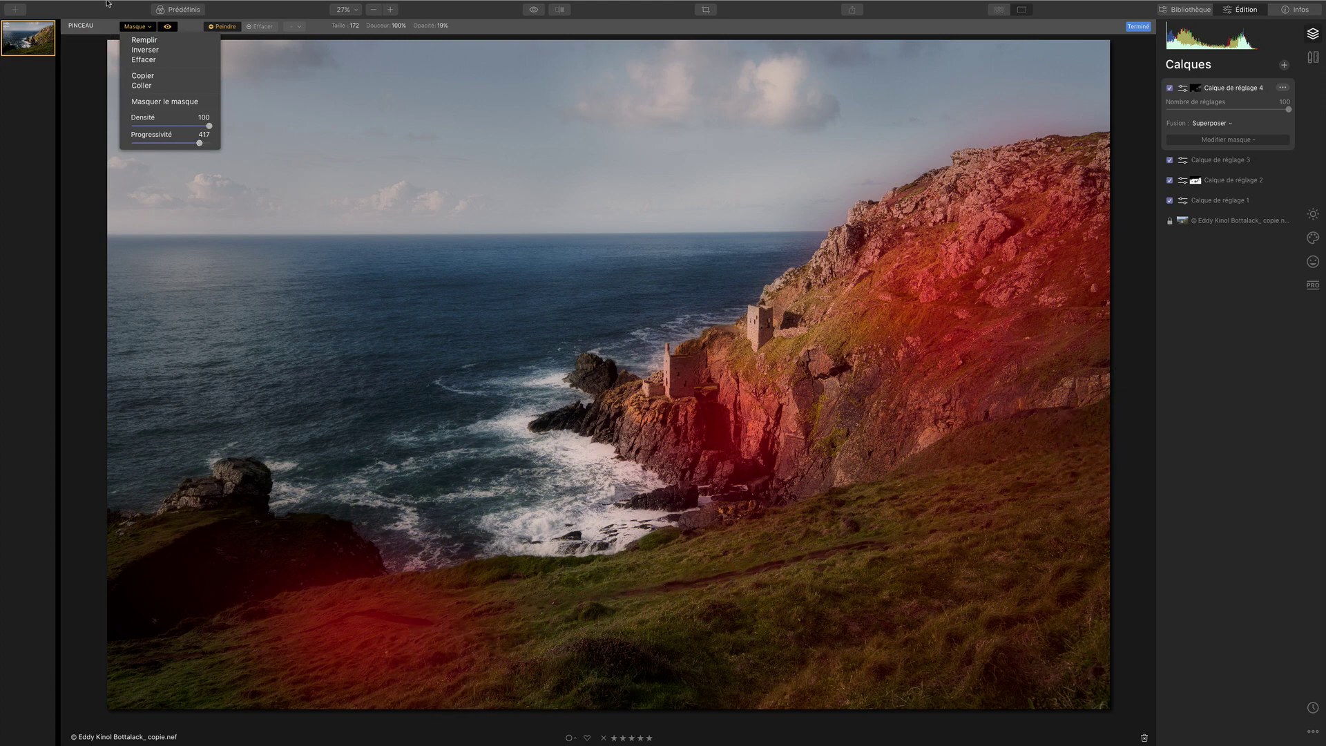
left_click(169, 28)
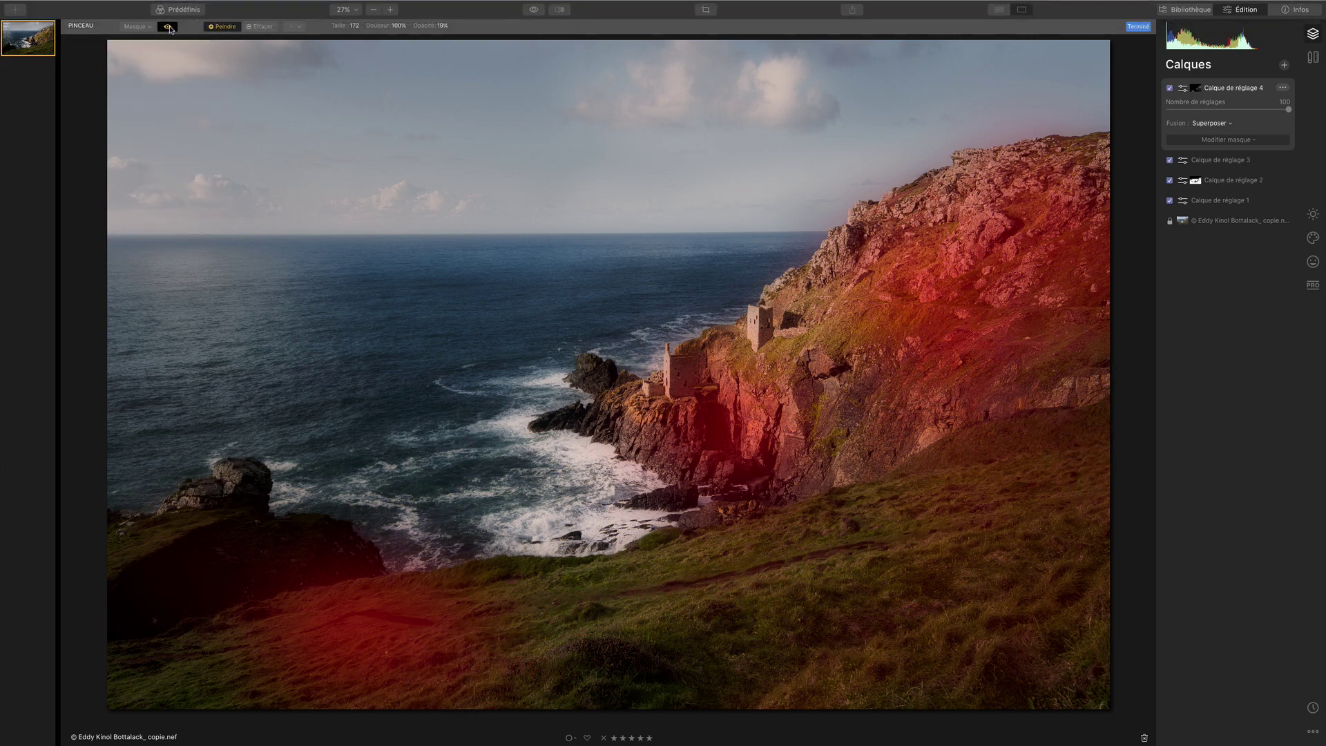
left_click(169, 27)
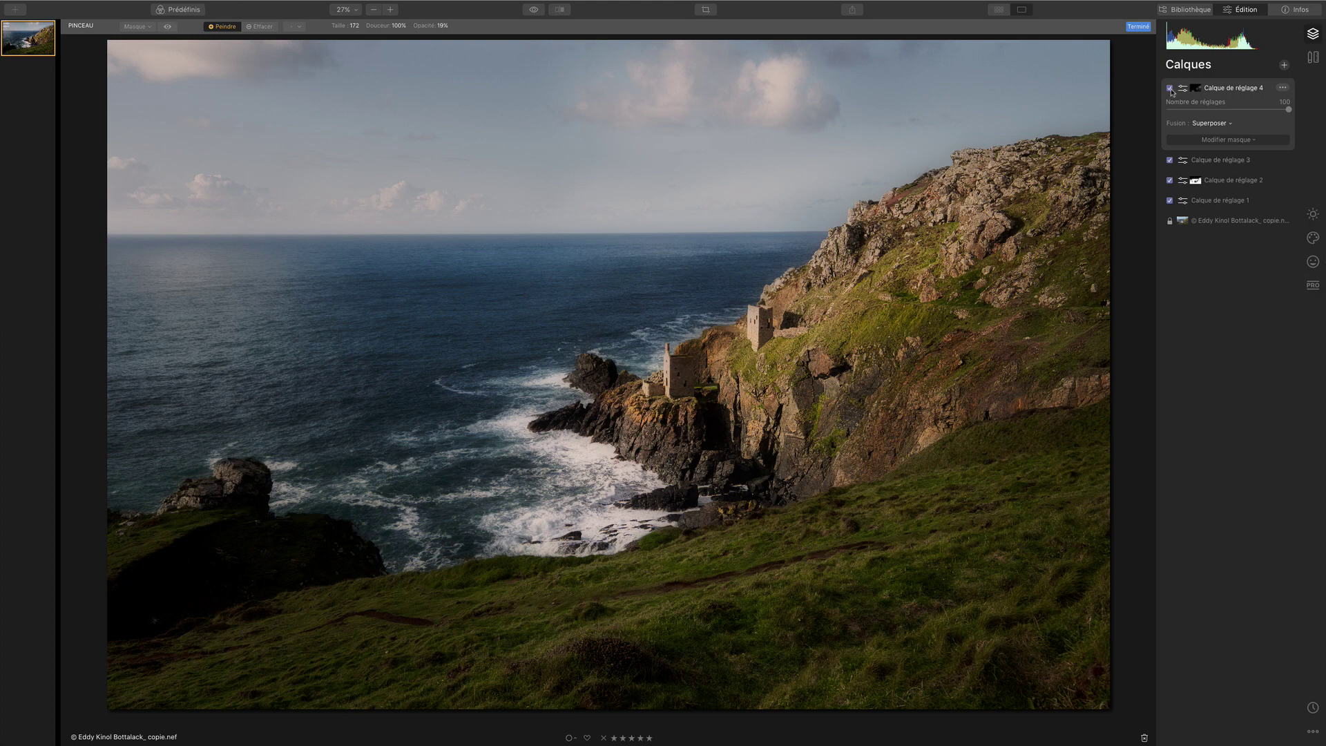
left_click(1170, 89)
left_click(1171, 89)
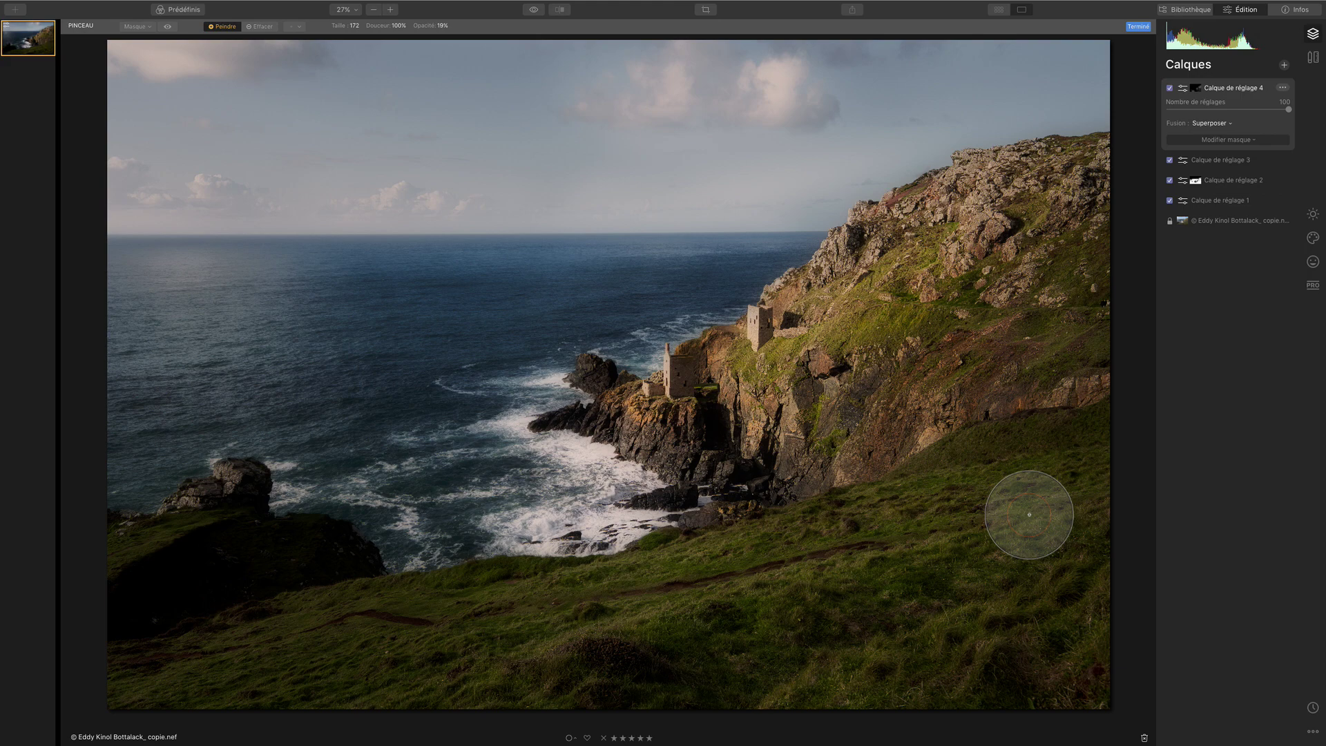
left_click(1138, 26)
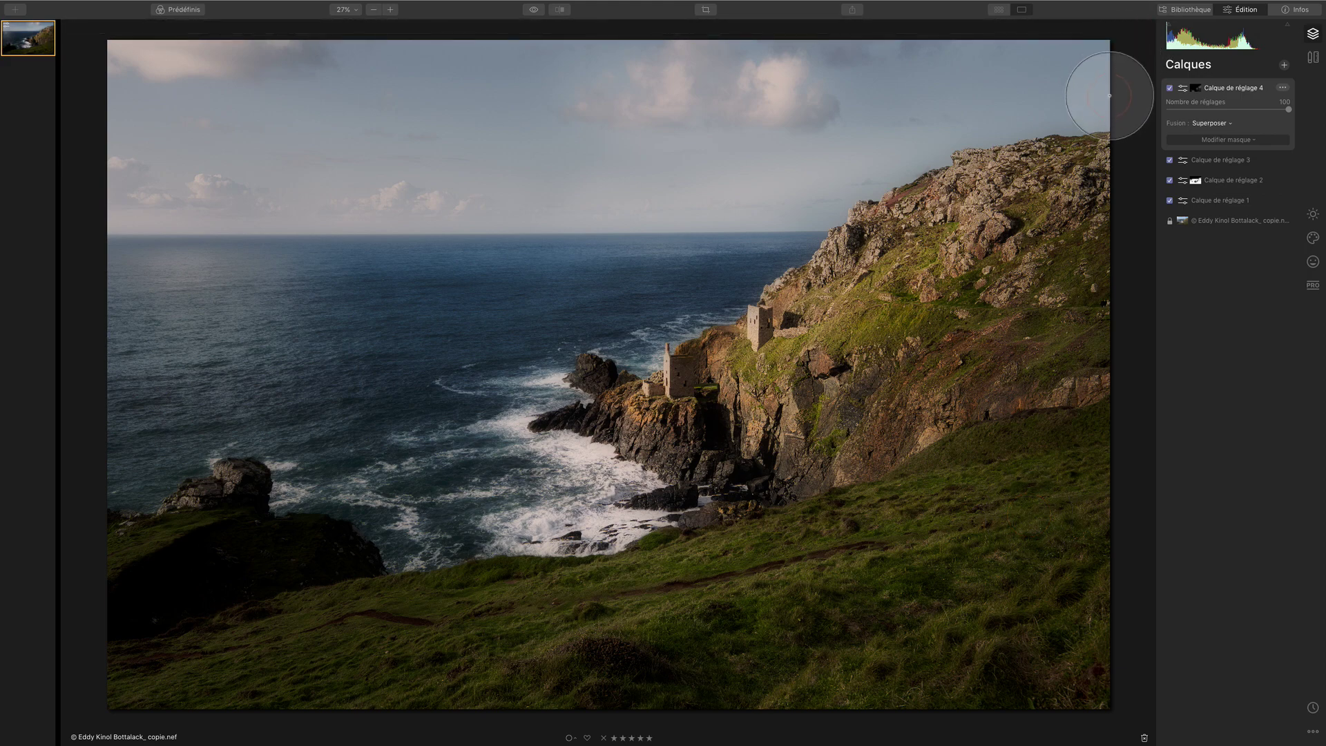
Compare the edited photo with the original, sweeping the Avant/Après divider across the image and toggling the original view.
left_click(560, 10)
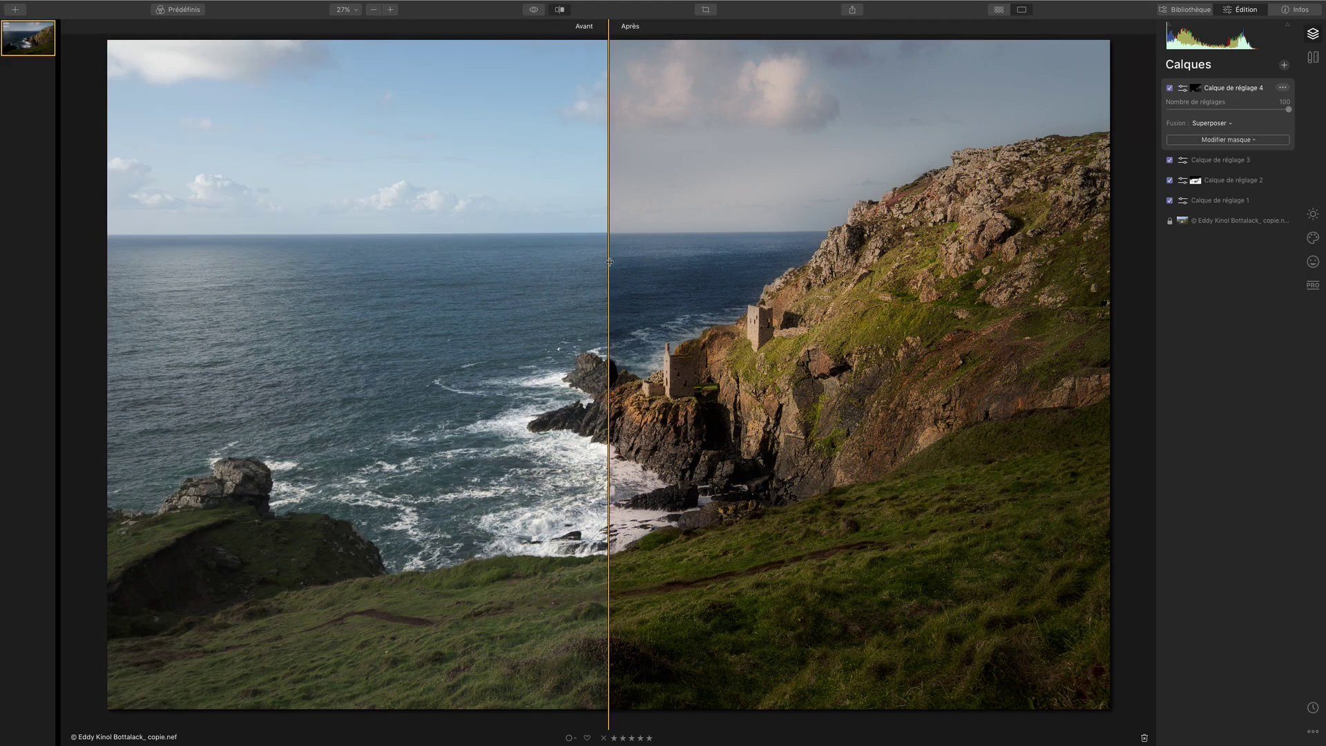
left_click_drag(615, 259, 1061, 263)
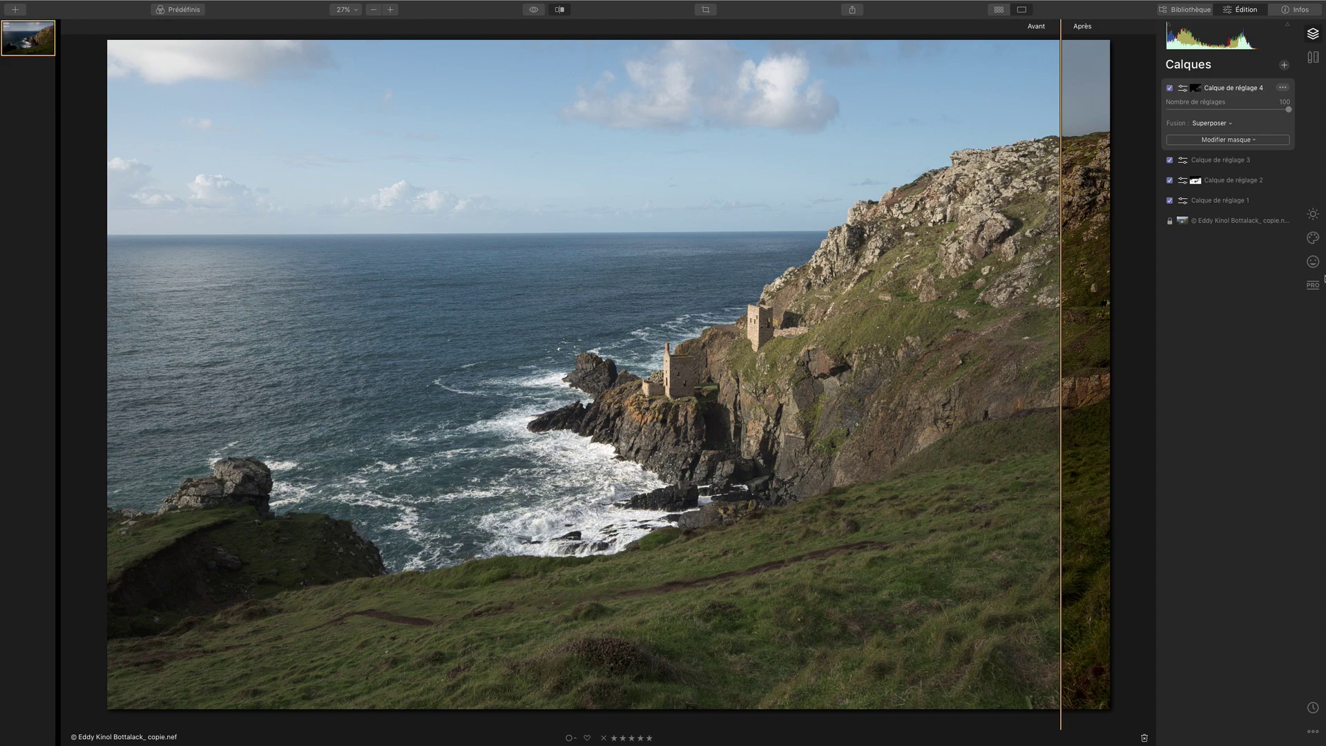
left_click_drag(1061, 238, 158, 76)
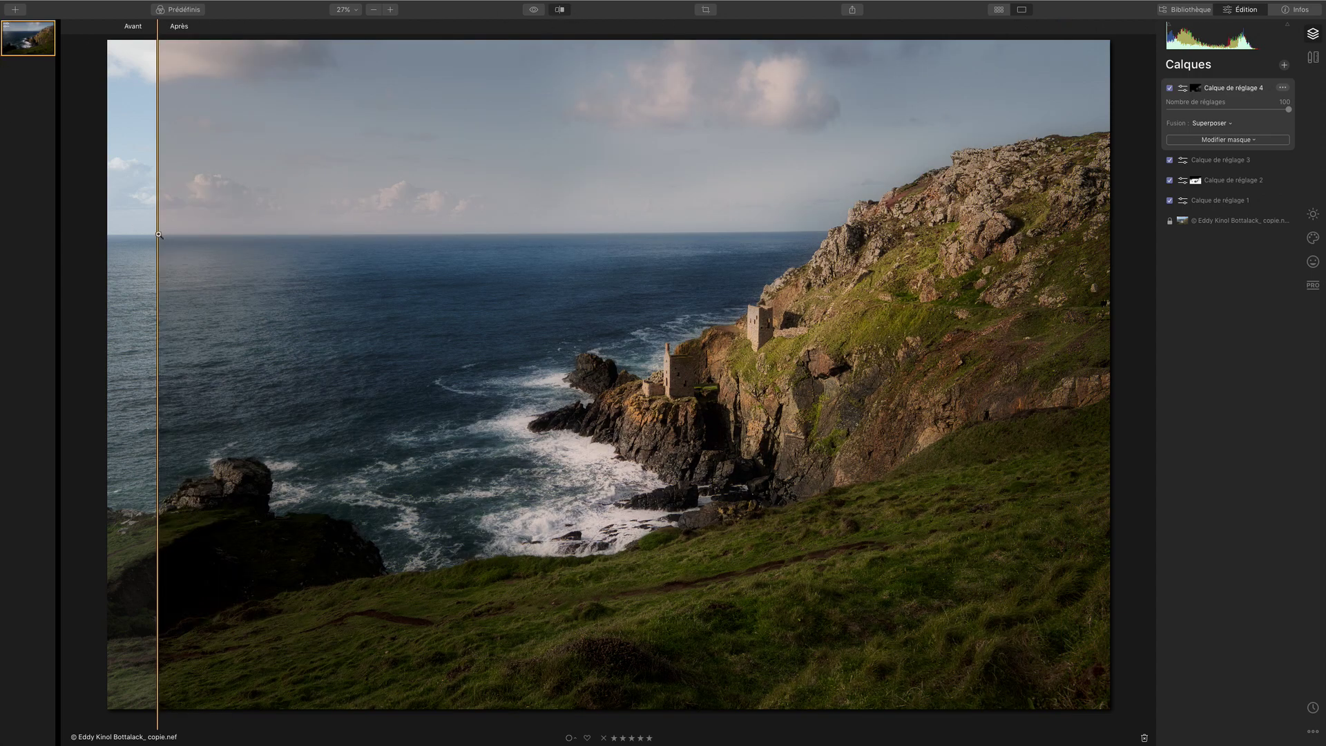
mouse_move(156, 235)
left_mouse_down()
mouse_move(1061, 236)
mouse_move(158, 235)
left_mouse_up()
left_click(556, 11)
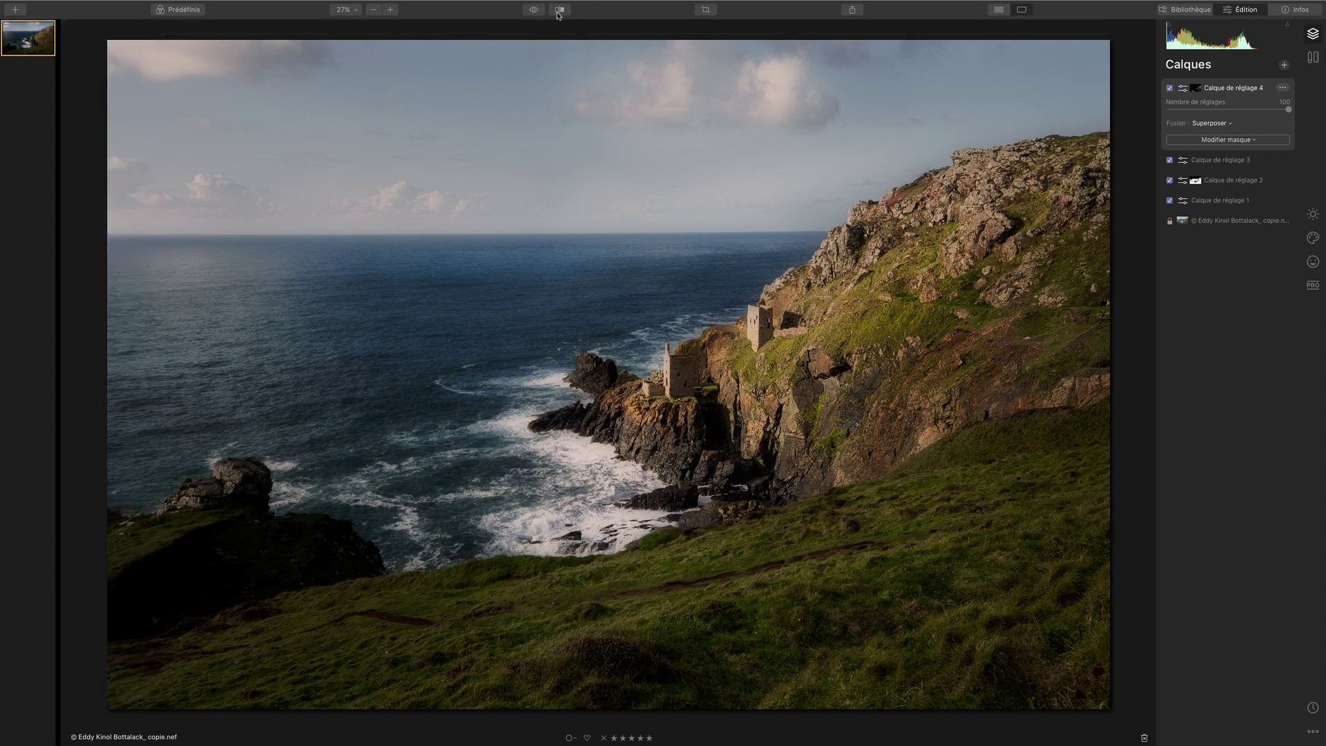
left_click(539, 12)
left_click(540, 12)
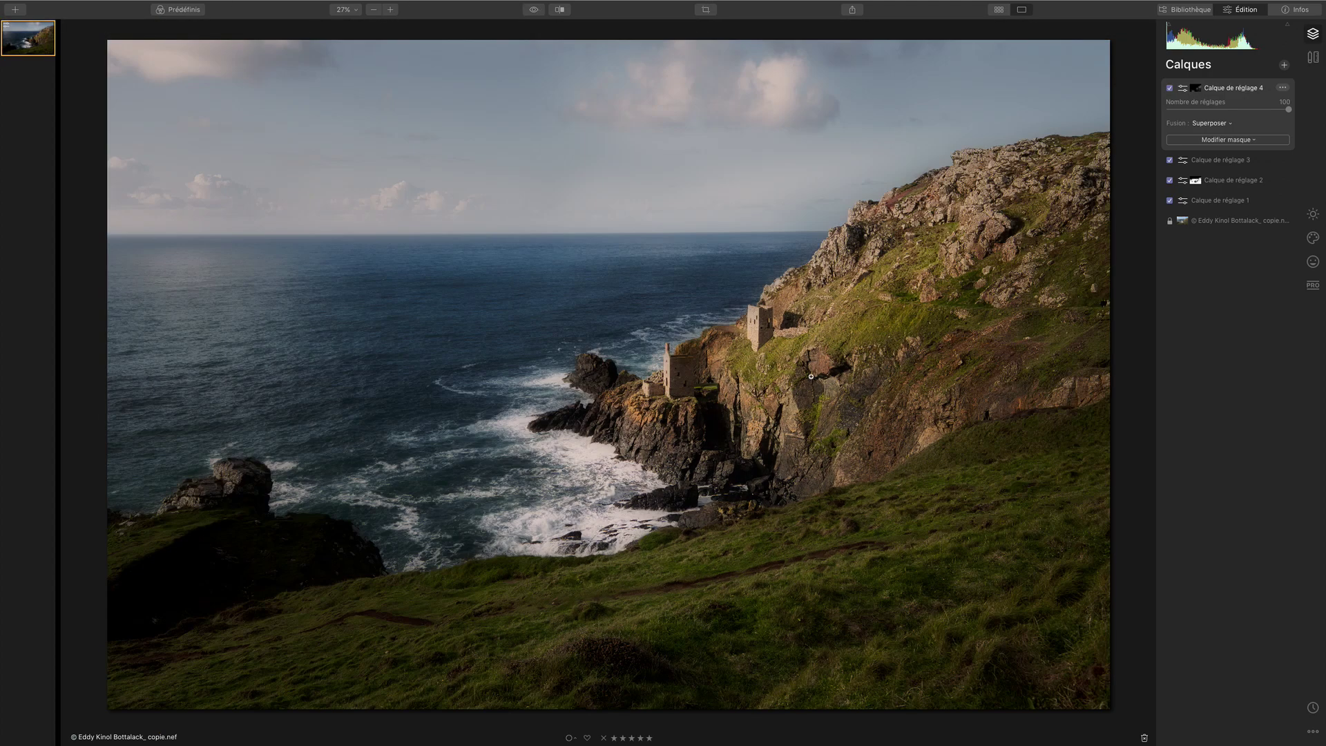